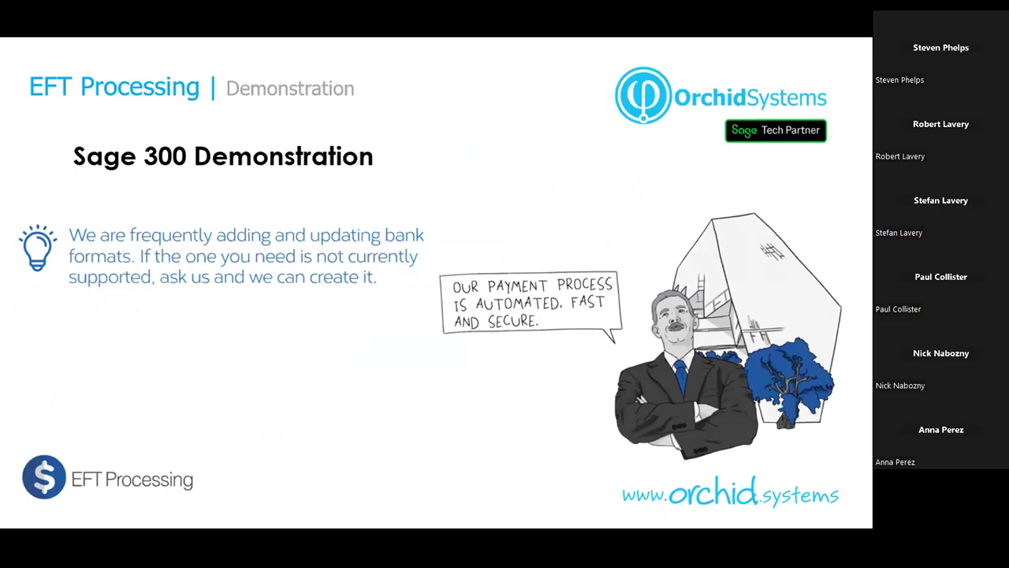
# - Switch from the PowerPoint slides to the Sage 300 EFT Processing window
pyautogui.hotkey('alt', 'Tab')
pyautogui.hotkey('alt', 'Tab')
pyautogui.hotkey('alt', 'Tab')
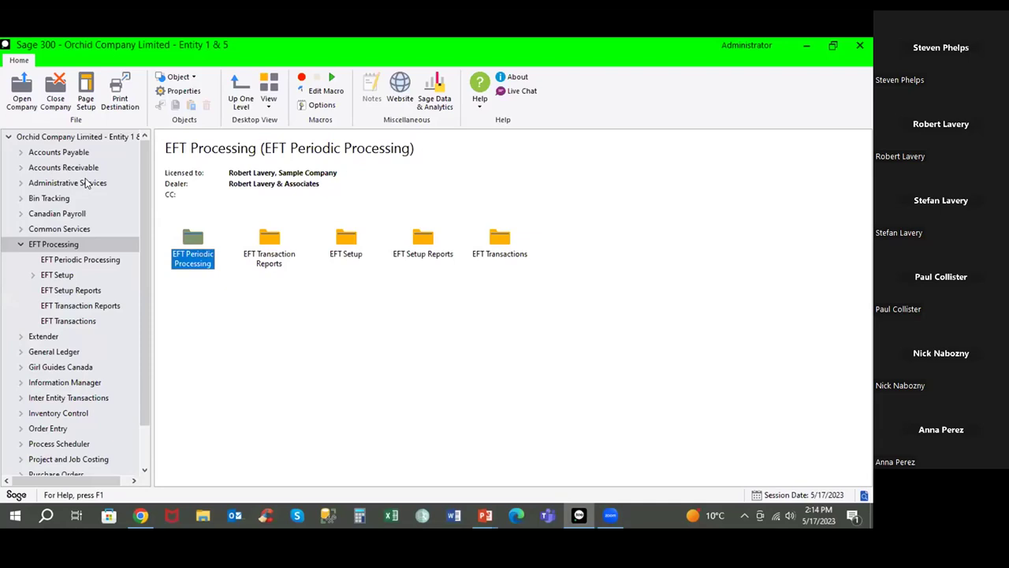
# - Open Administrative Services Security Groups, with Accounts Payable 7.0A as the application
pyautogui.click(87, 184)
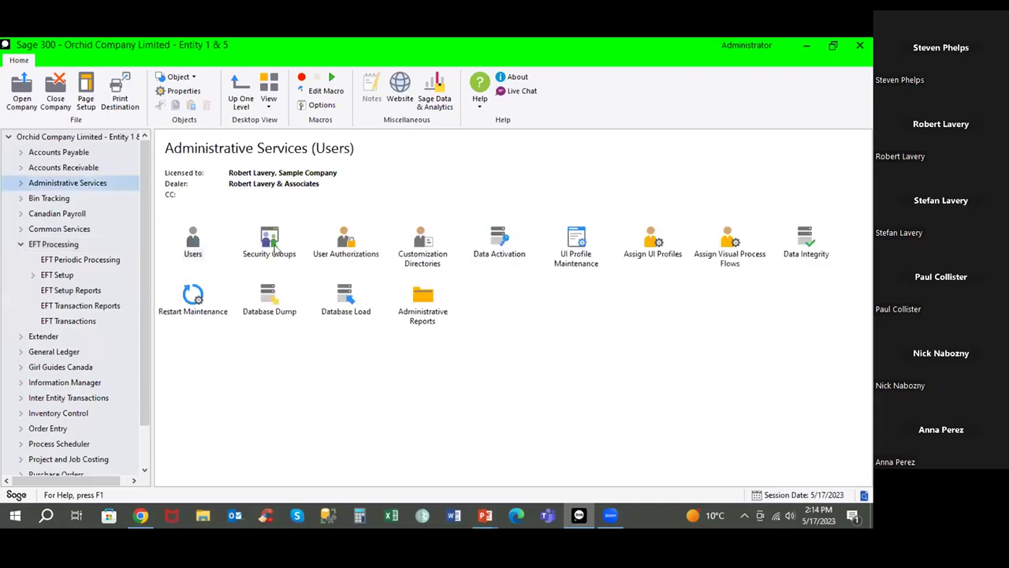
pyautogui.click(267, 237)
pyautogui.doubleClick(268, 237)
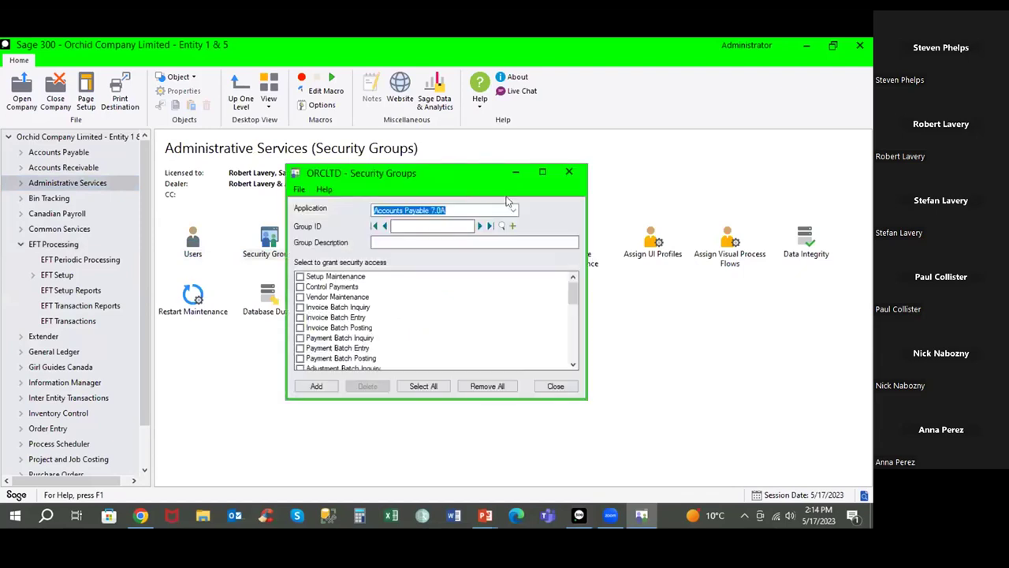
pyautogui.click(513, 213)
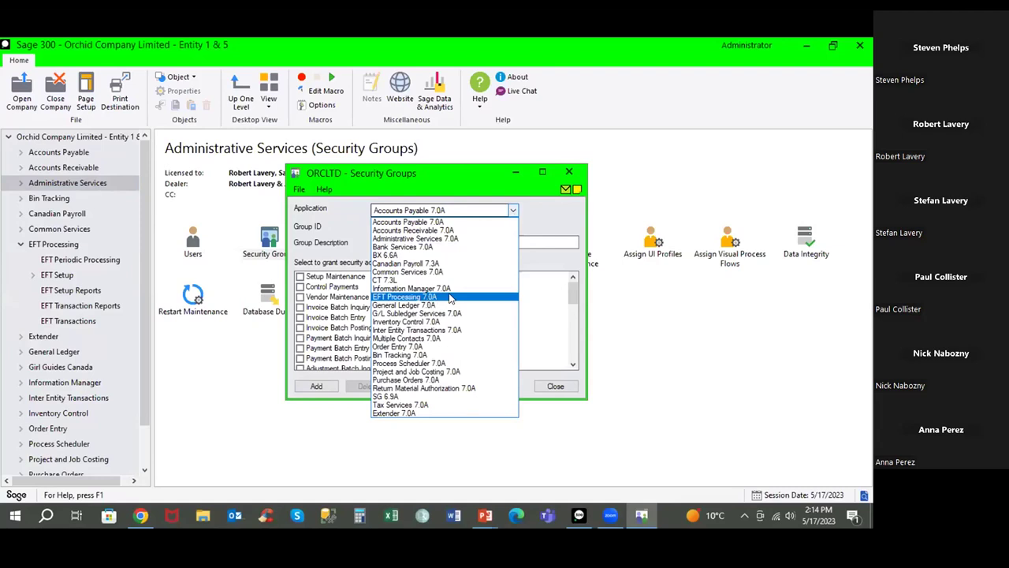
pyautogui.click(450, 298)
pyautogui.click(542, 172)
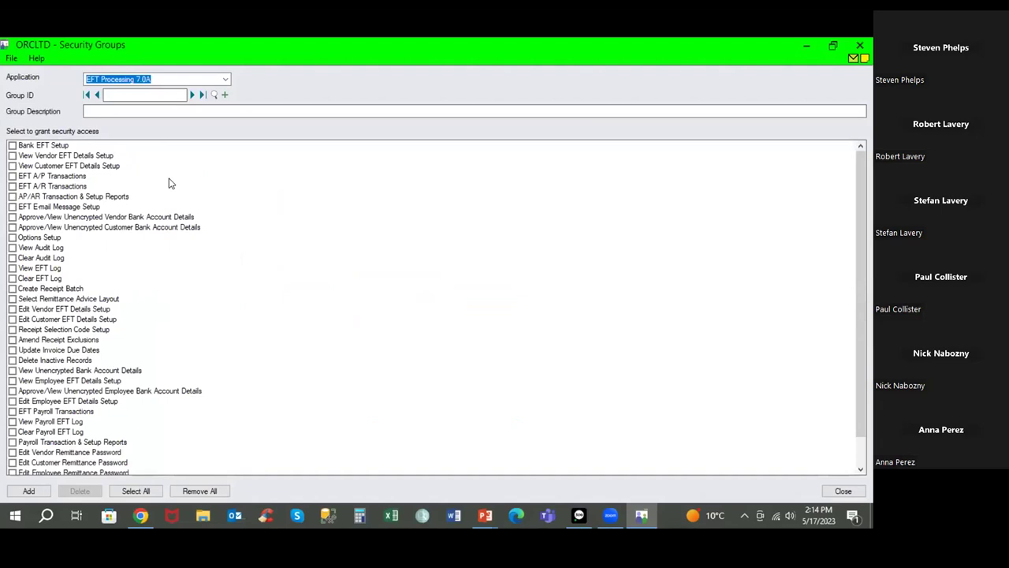
pyautogui.click(16, 156)
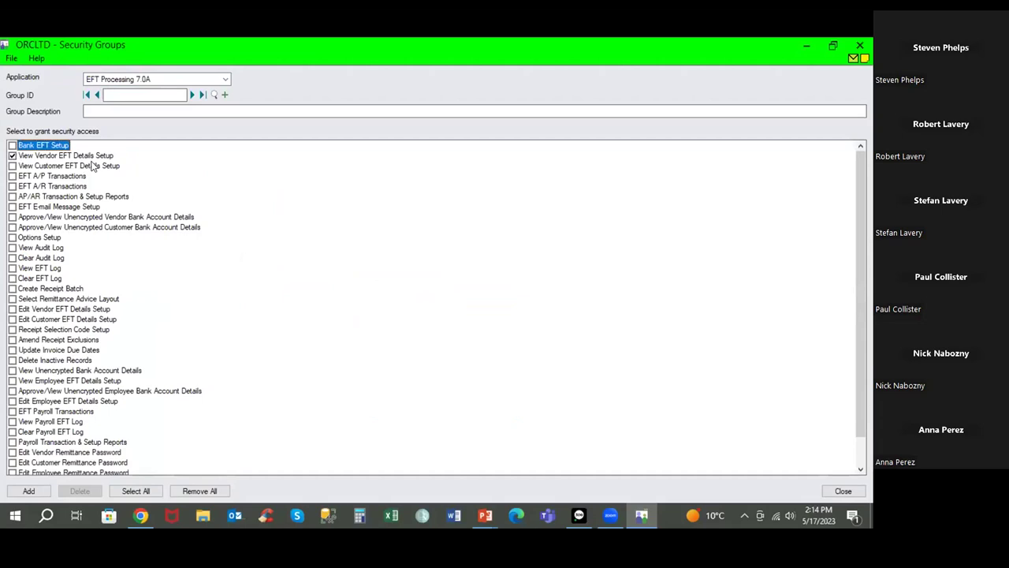
pyautogui.click(12, 218)
pyautogui.click(12, 218)
pyautogui.click(861, 47)
pyautogui.click(474, 329)
pyautogui.click(860, 48)
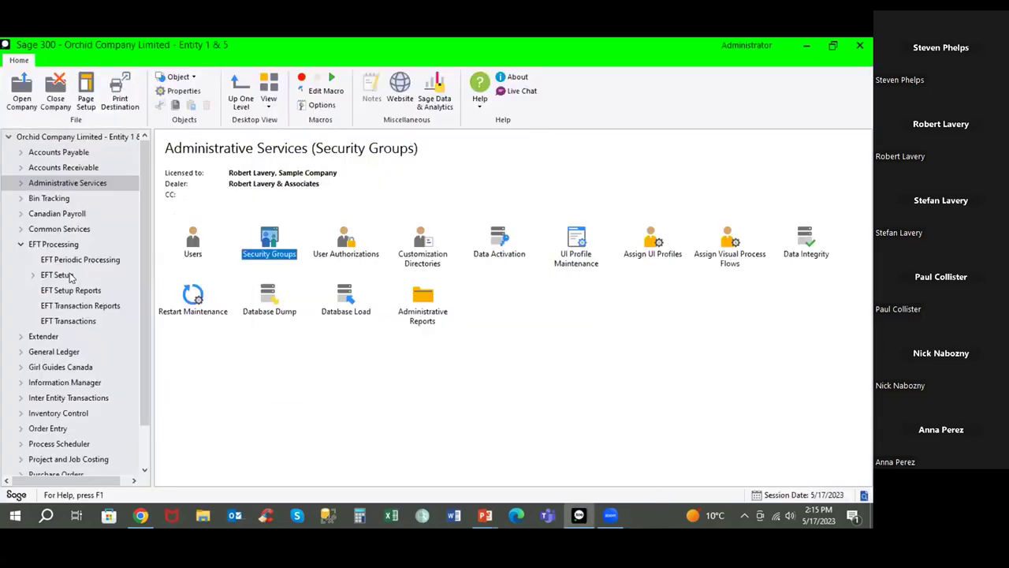
# - Keep Entered as the EFT Default Vendor Status, then bring up the EFT Vendors form
pyautogui.click(57, 274)
pyautogui.click(189, 242)
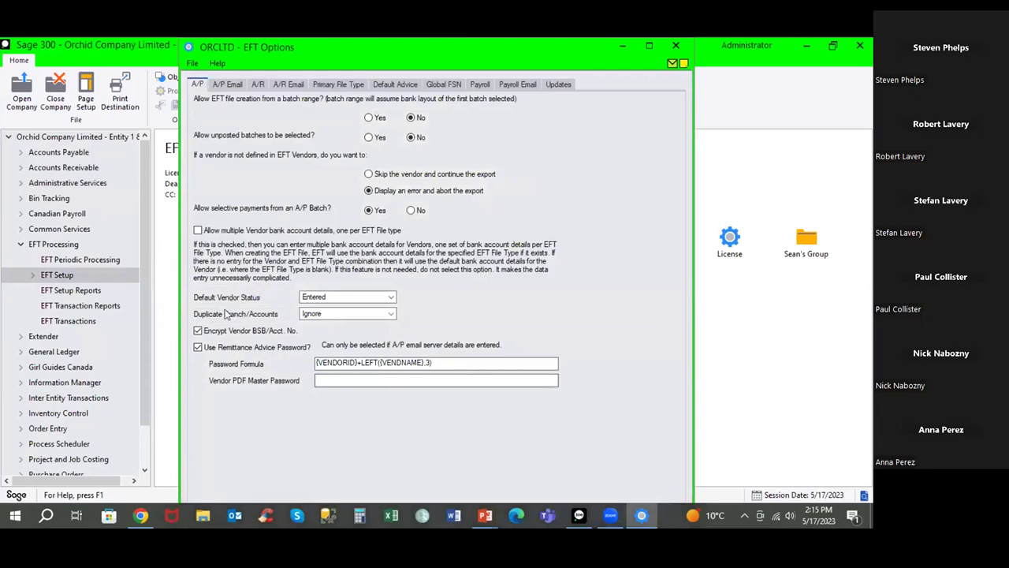
pyautogui.click(389, 297)
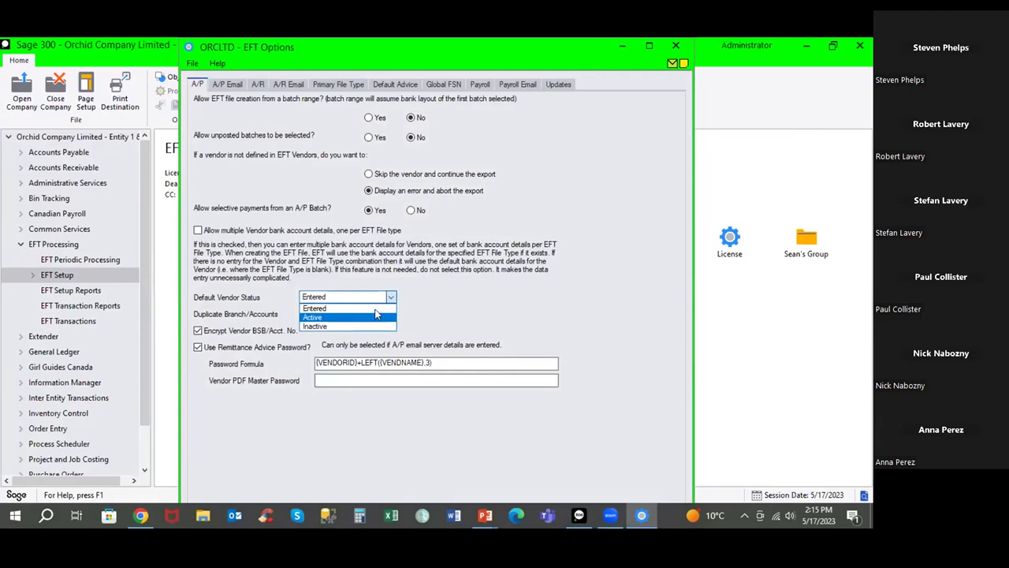
pyautogui.click(376, 312)
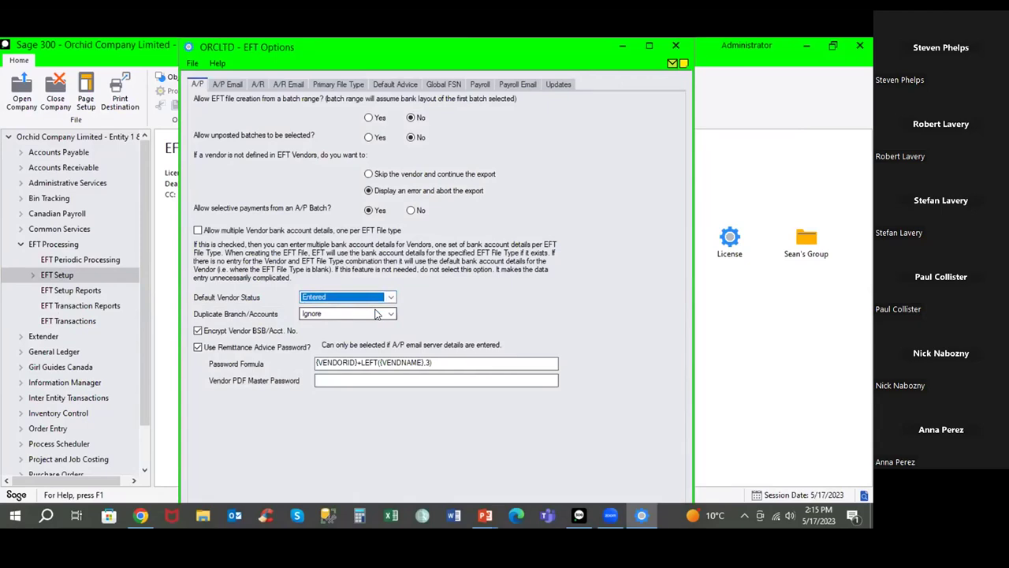
pyautogui.click(86, 277)
pyautogui.click(422, 246)
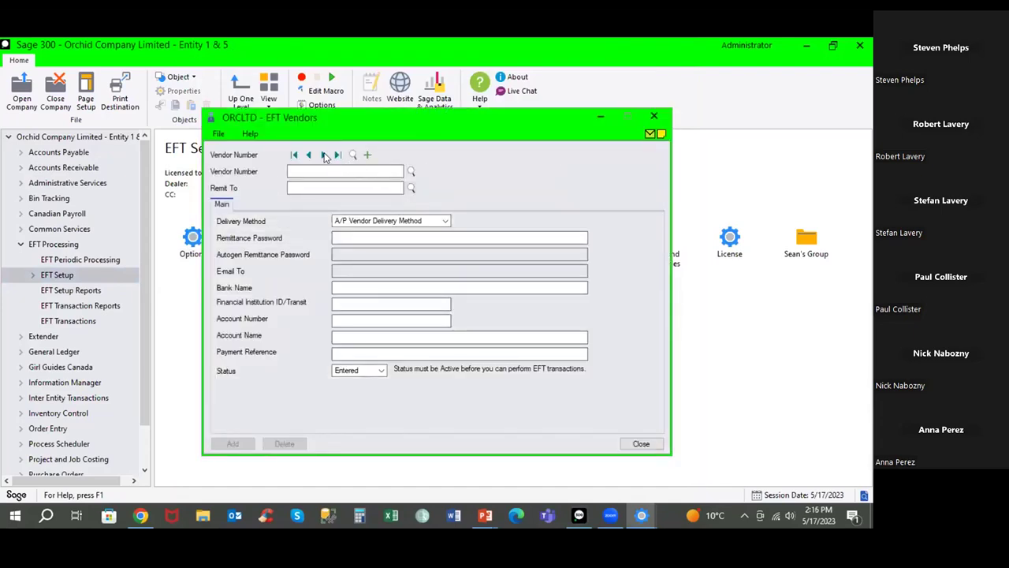
# - Review vendor 1200's EFT bank details: status Active, delivery EFT Vendor E-mail To
pyautogui.click(323, 154)
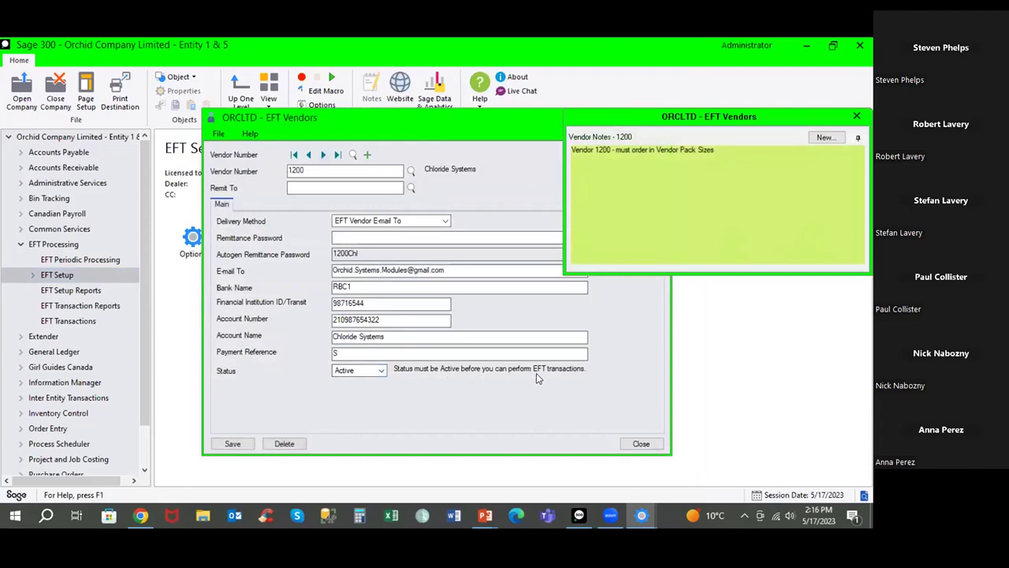
pyautogui.click(381, 371)
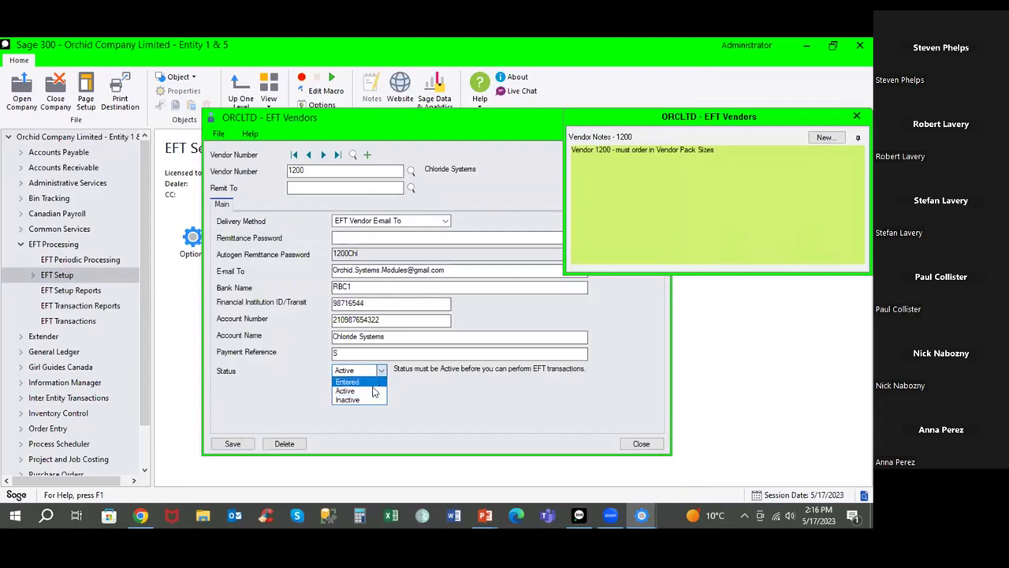
pyautogui.click(395, 310)
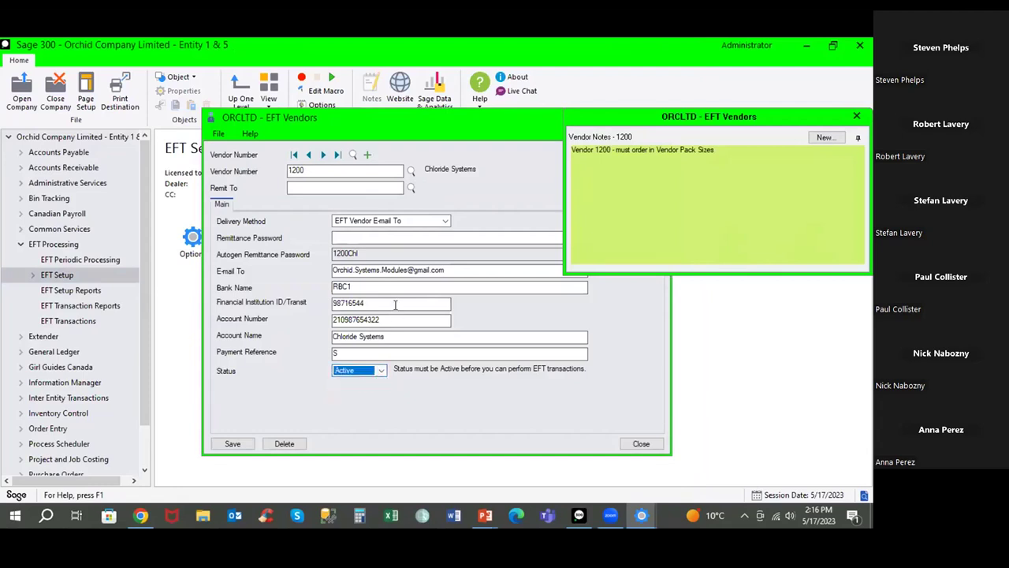
pyautogui.doubleClick(392, 304)
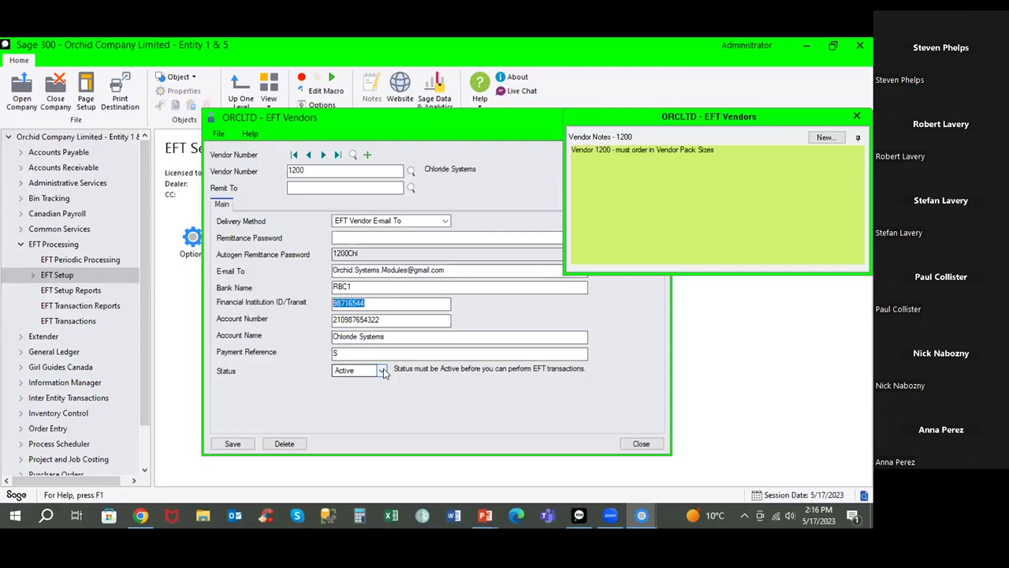
pyautogui.click(446, 221)
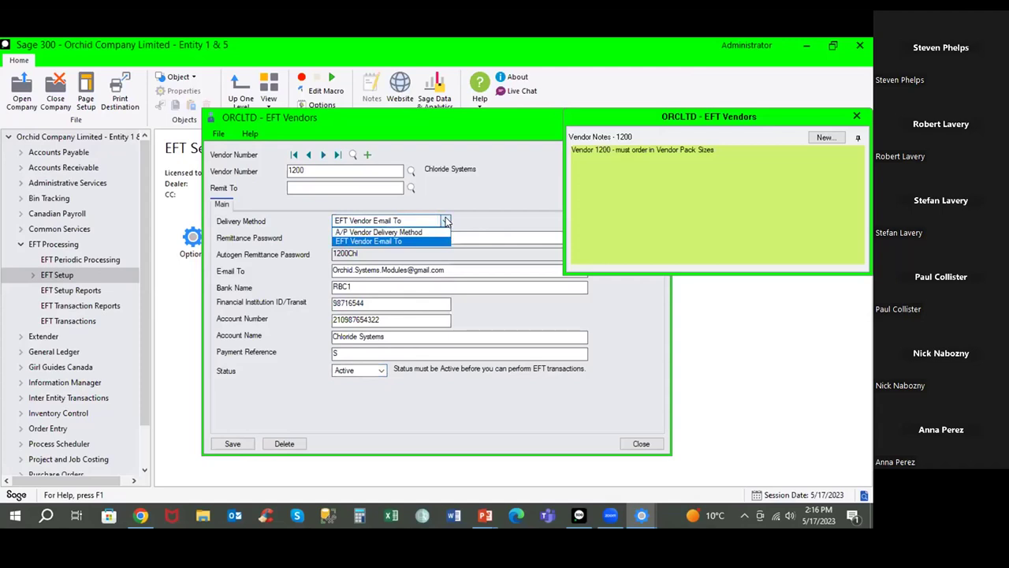
pyautogui.click(412, 240)
pyautogui.click(411, 238)
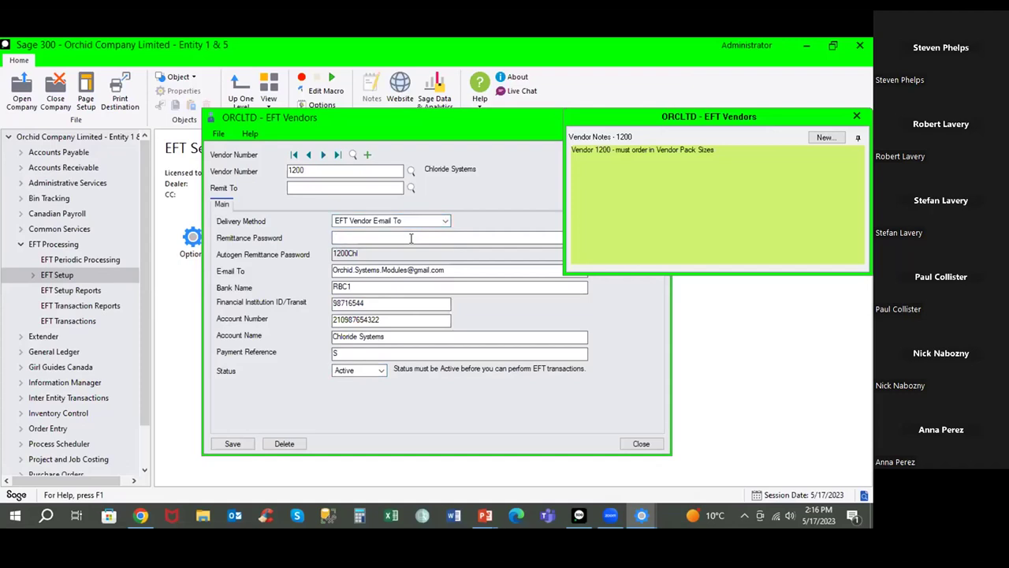
pyautogui.click(21, 153)
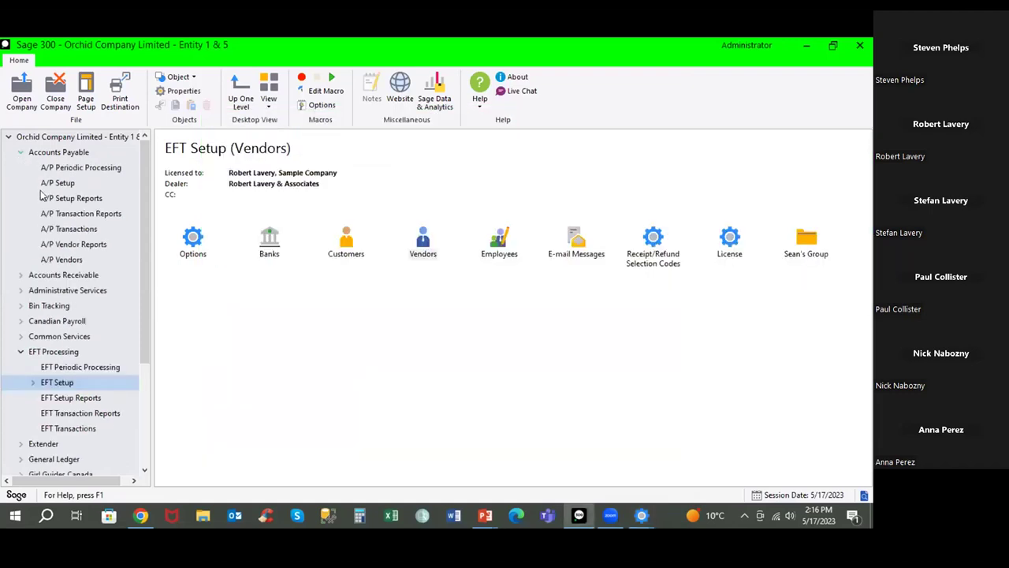
# - Load vendor 1200 Chloride Systems in A/P Vendors, keeping Email (contact) delivery on Processing
pyautogui.click(70, 259)
pyautogui.click(274, 239)
pyautogui.click(276, 241)
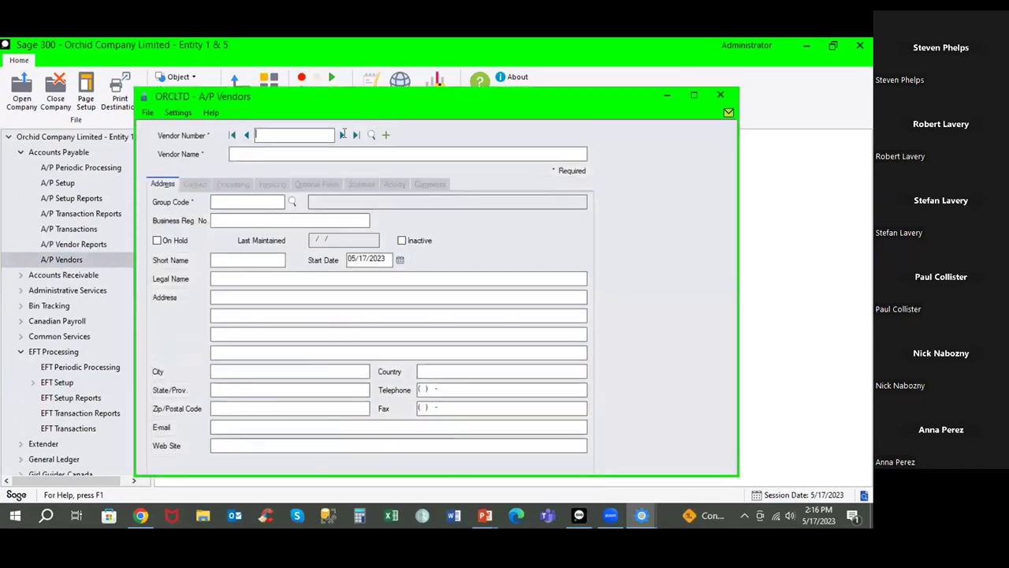
pyautogui.click(343, 135)
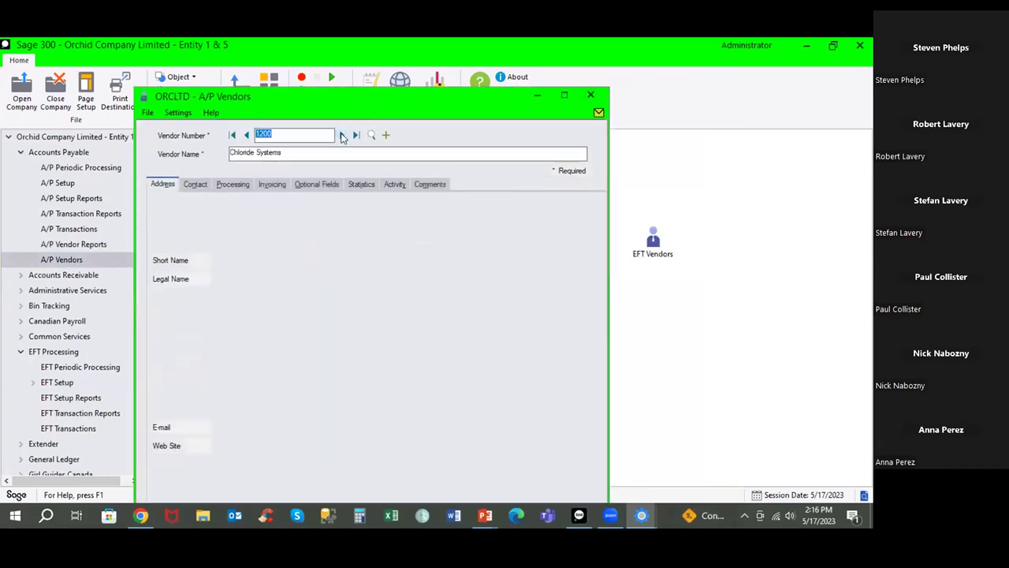
pyautogui.click(233, 185)
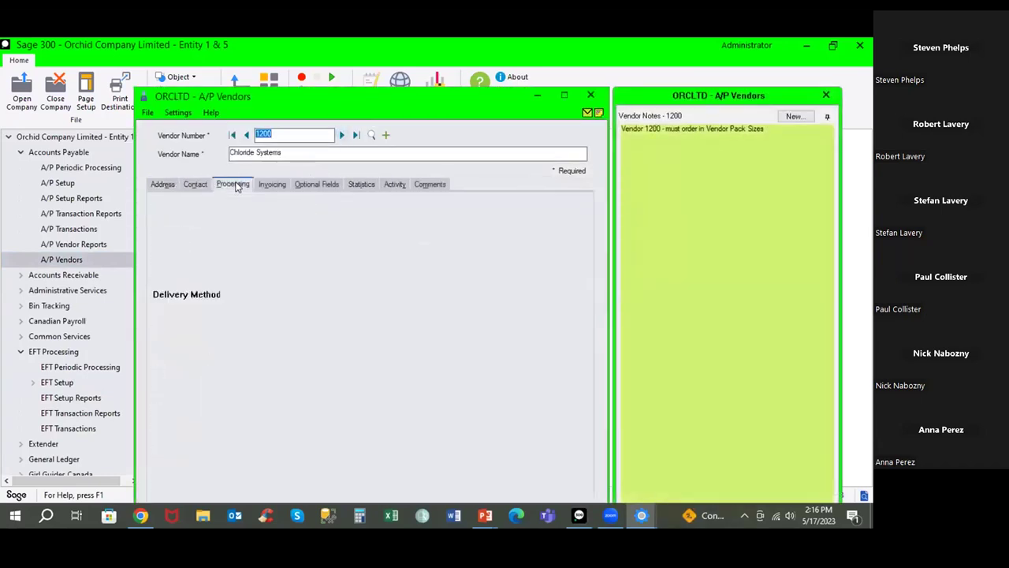
pyautogui.click(312, 295)
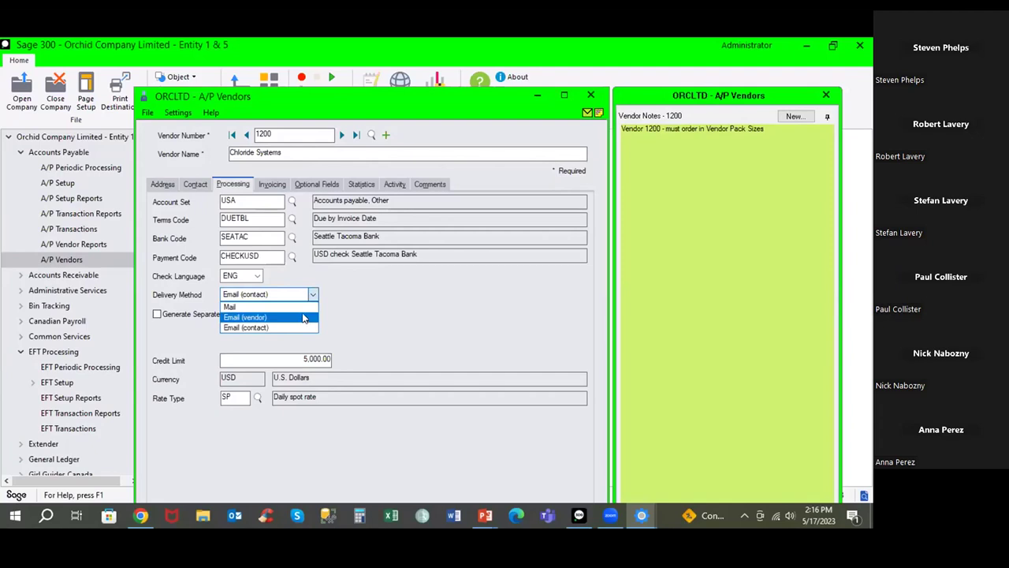
pyautogui.click(303, 294)
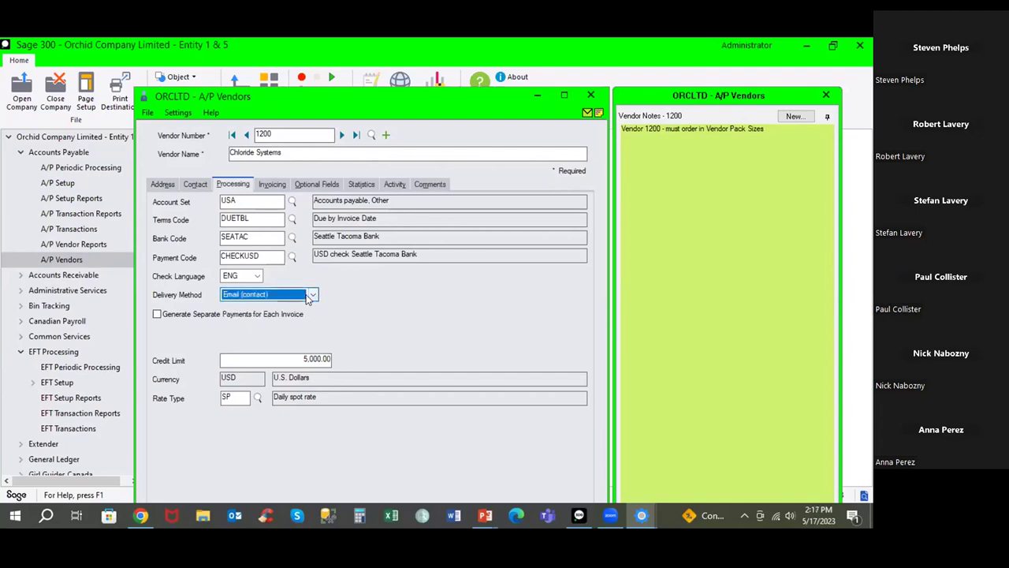
# - Review the vendor's contact and address e-mail addresses, then return to Processing details
pyautogui.click(195, 186)
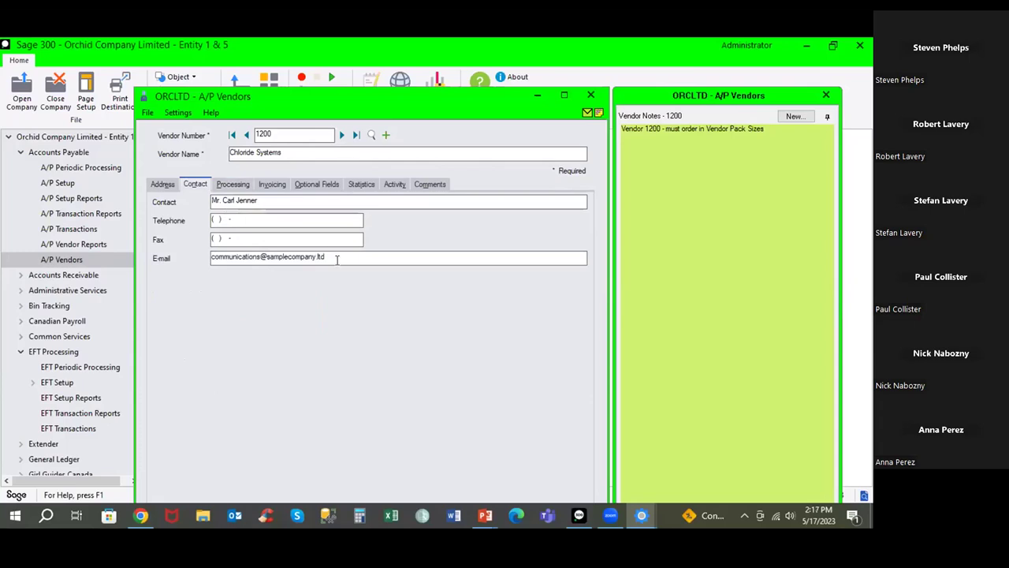
pyautogui.moveTo(338, 260); pyautogui.dragTo(191, 241)
pyautogui.click(164, 186)
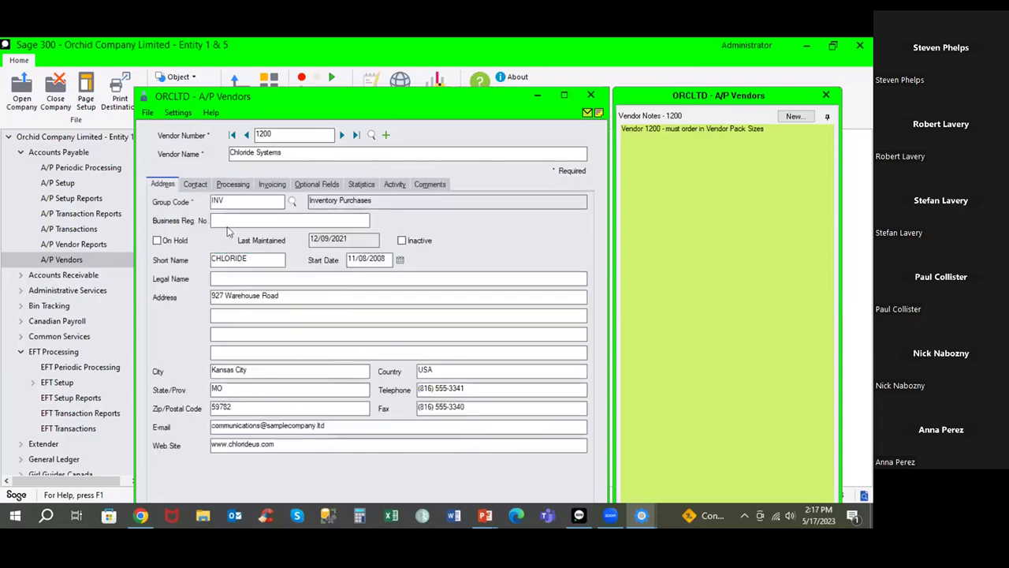
pyautogui.moveTo(331, 426); pyautogui.dragTo(193, 421)
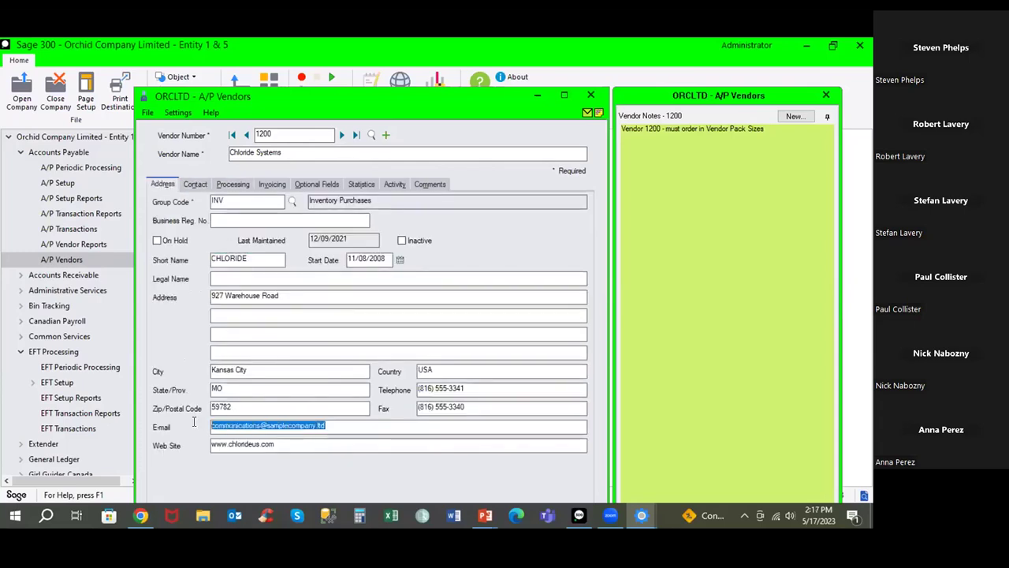
pyautogui.click(347, 425)
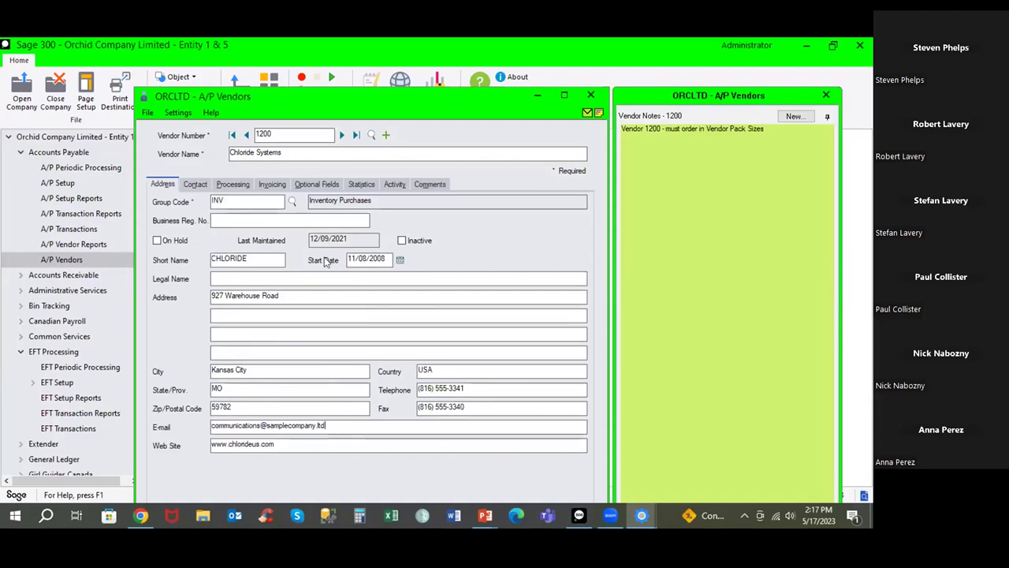
pyautogui.click(238, 186)
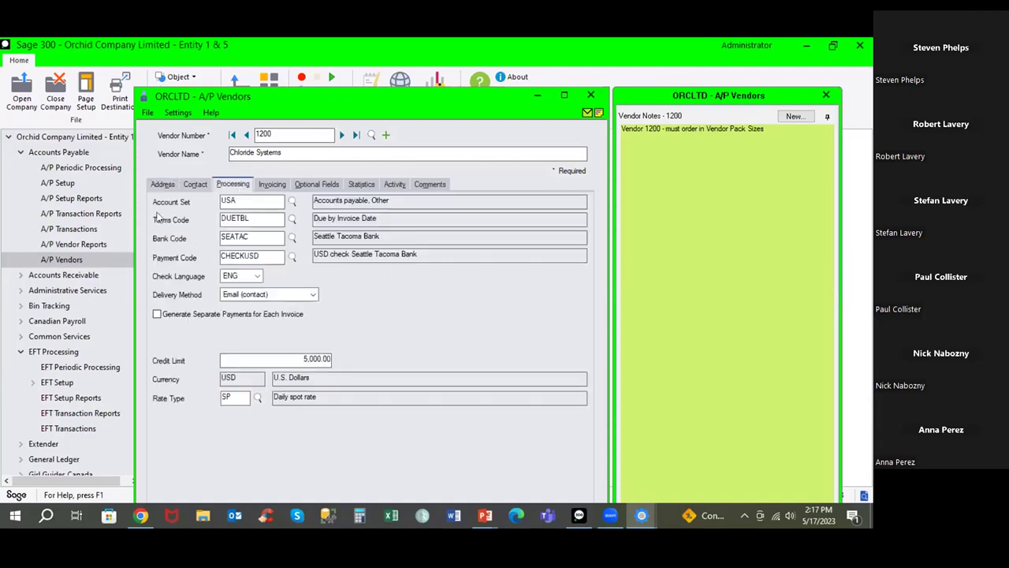
# - Review the remittance Password Formula in EFT options, then open EFT E-mail Messages
pyautogui.click(70, 379)
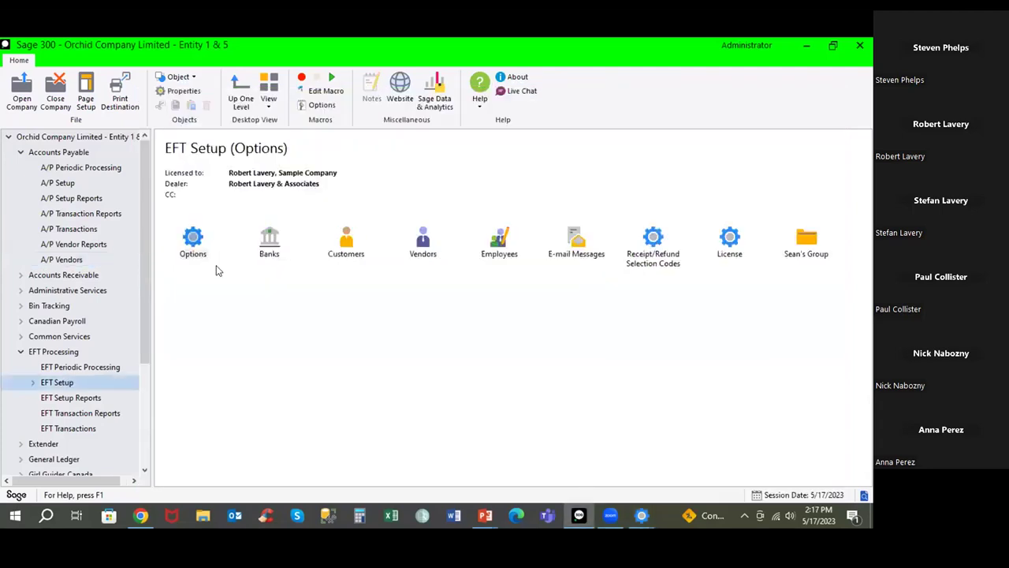
pyautogui.click(193, 239)
pyautogui.doubleClick(192, 238)
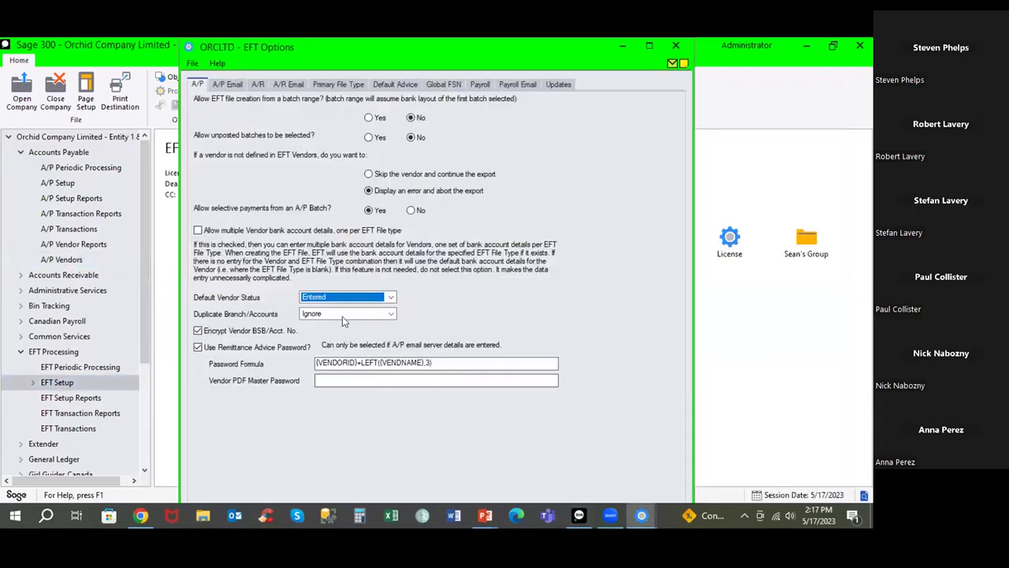
pyautogui.moveTo(436, 362); pyautogui.dragTo(297, 362)
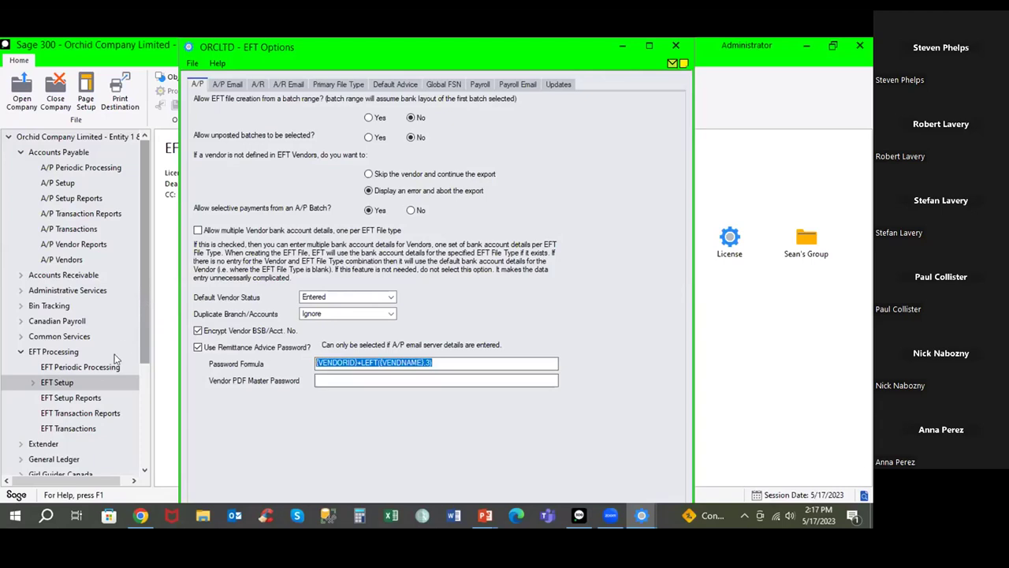
pyautogui.press('Escape')
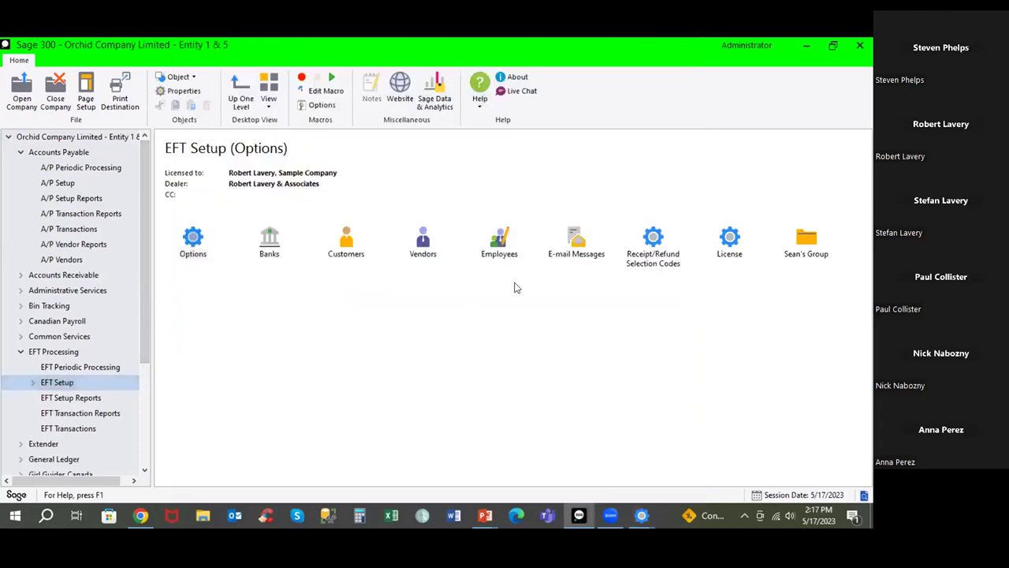
pyautogui.click(573, 241)
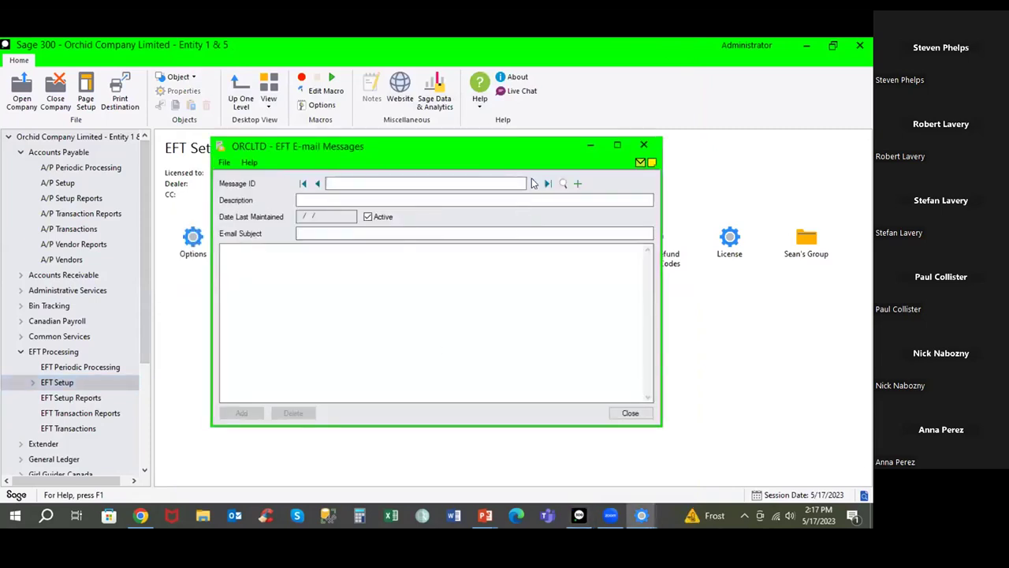
pyautogui.click(533, 183)
pyautogui.click(533, 184)
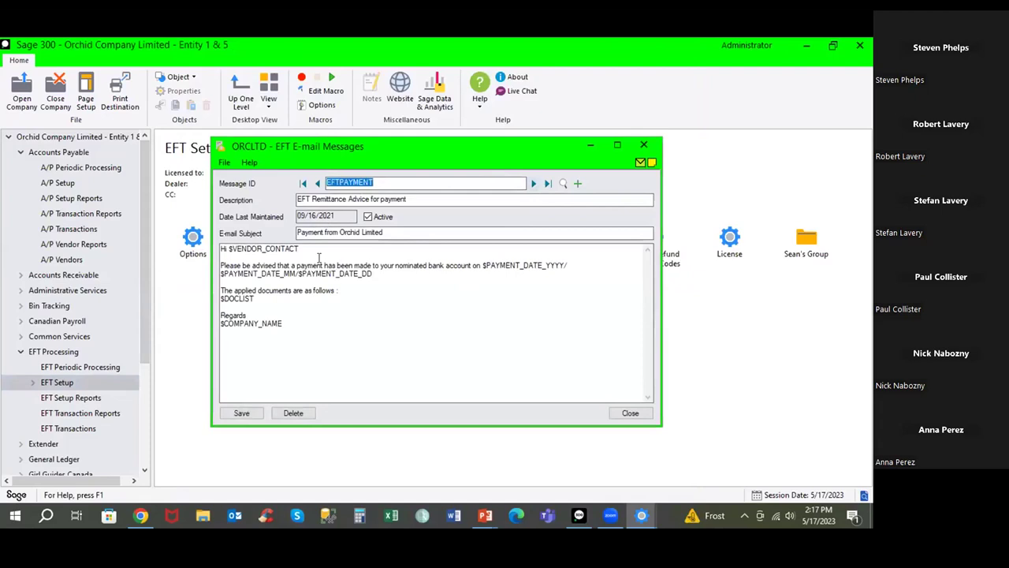
pyautogui.moveTo(222, 265); pyautogui.dragTo(328, 321)
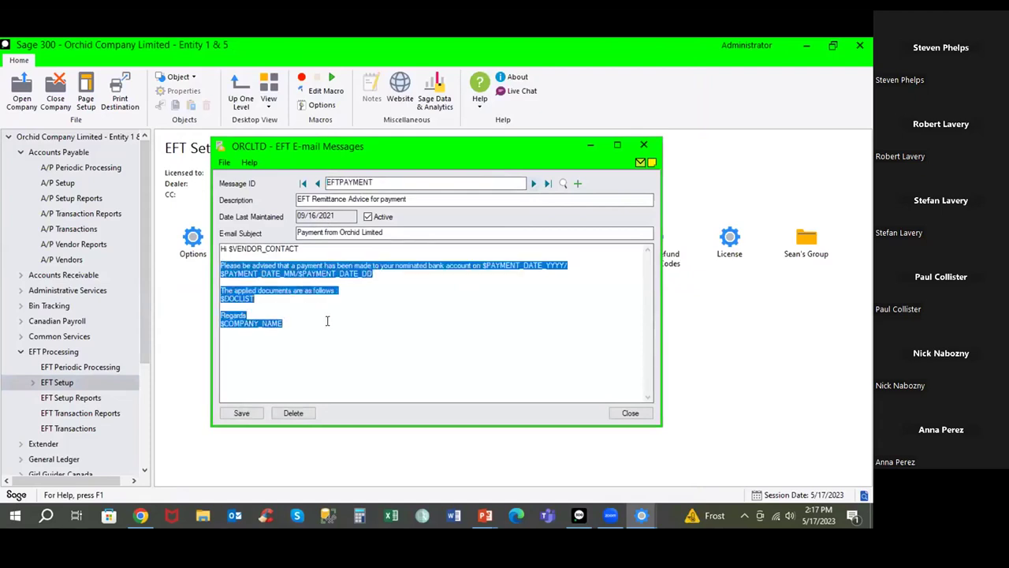
pyautogui.click(385, 276)
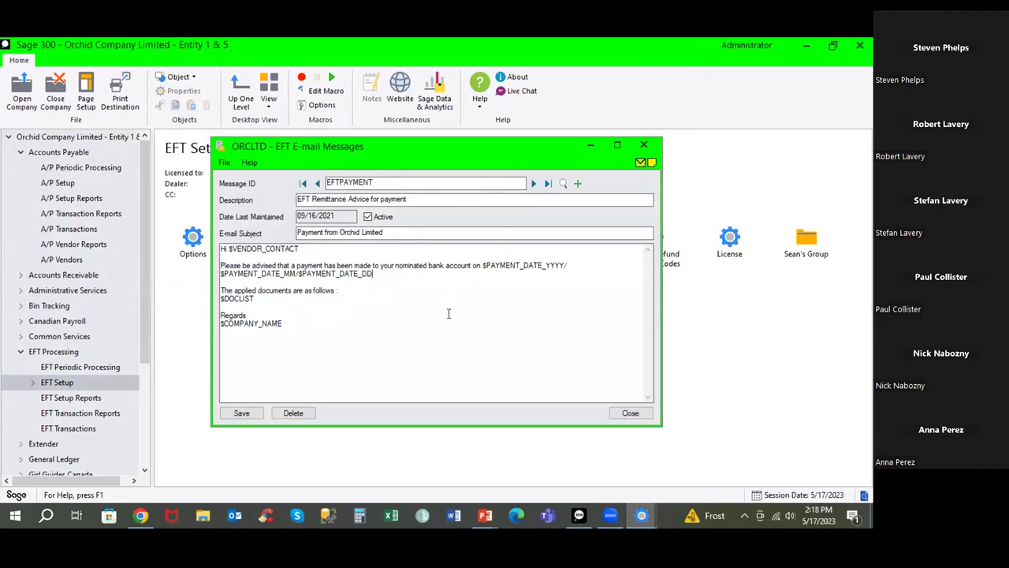
pyautogui.click(626, 413)
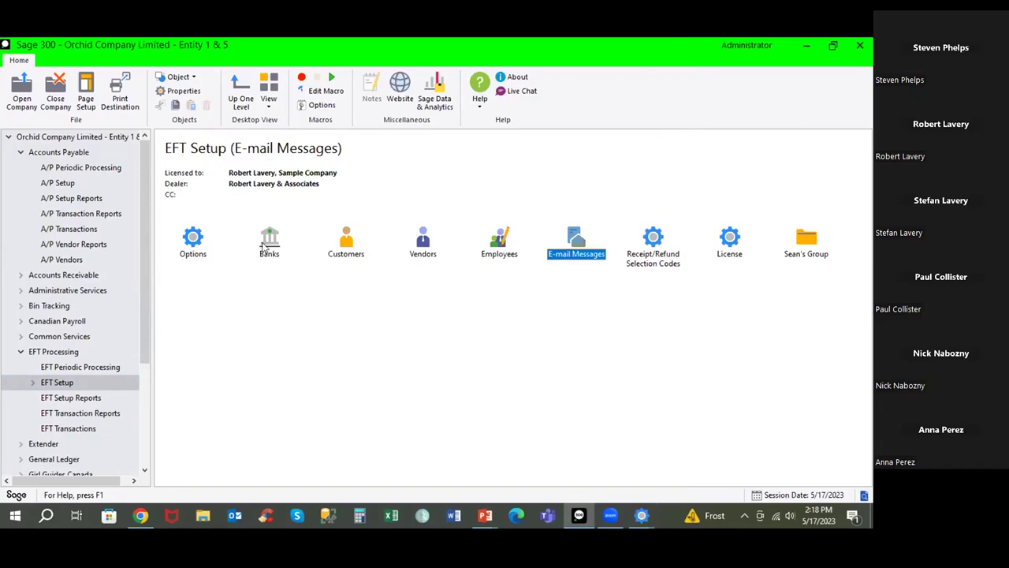
# - Load bank CCB in EFT Banks and list the available EFT file types
pyautogui.click(266, 246)
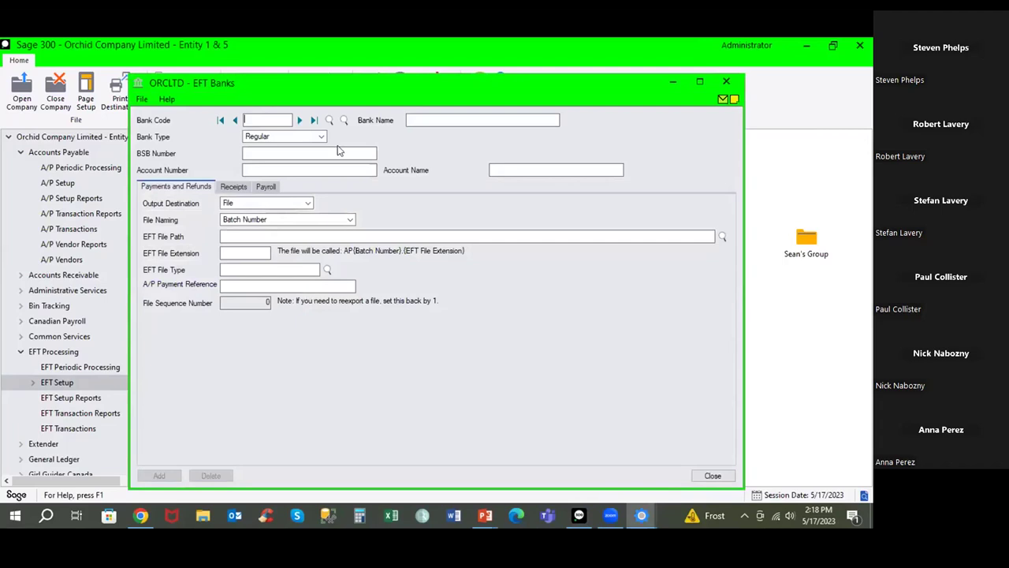
pyautogui.click(300, 120)
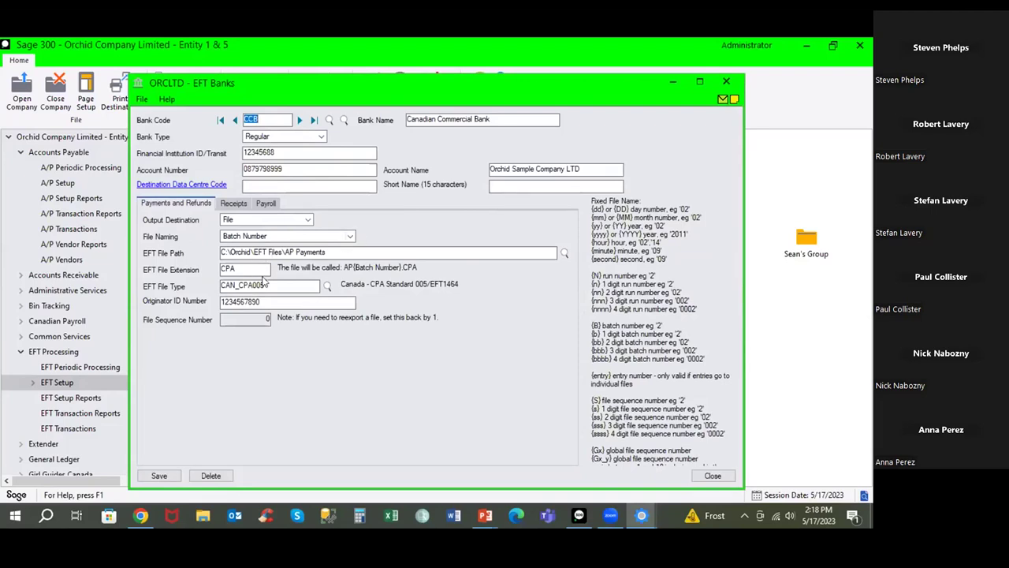
pyautogui.moveTo(267, 283); pyautogui.dragTo(192, 283)
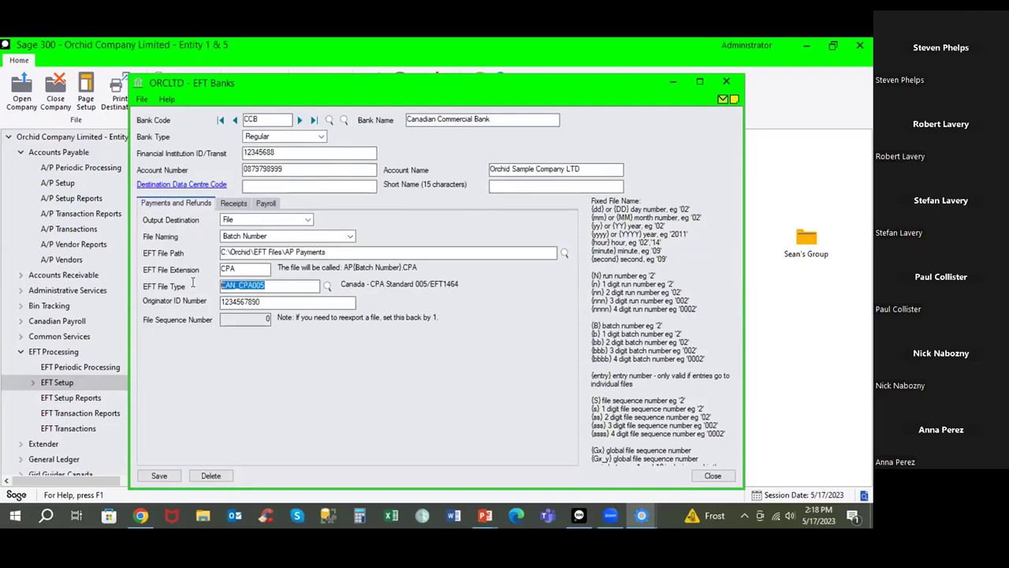
pyautogui.click(327, 286)
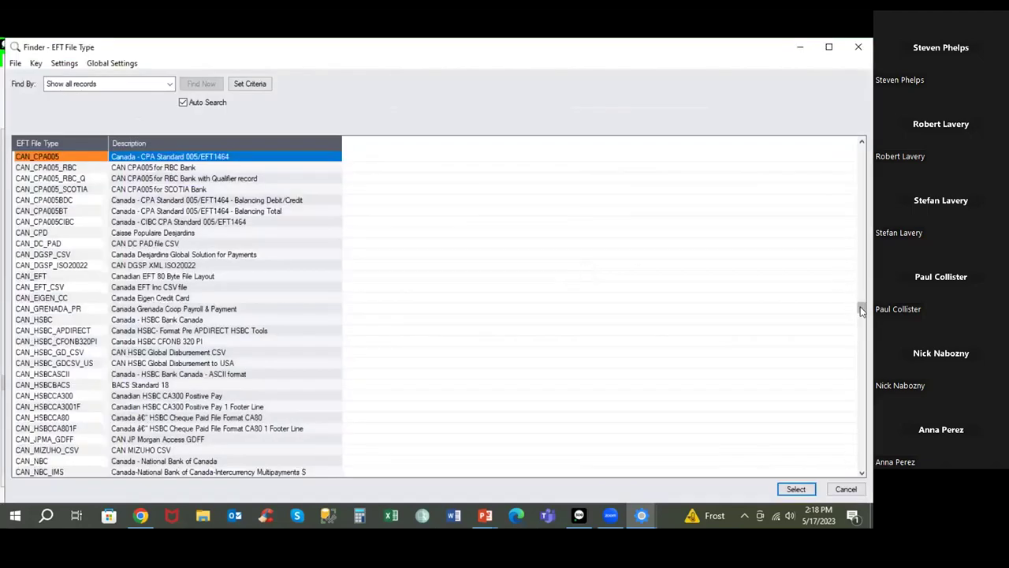
# - Browse file types USA_WF_ARP, USA_WF_CHEQUE and USA_WF_IWI, then cancel, keeping CAN_CPA005
pyautogui.moveTo(861, 310); pyautogui.dragTo(858, 473)
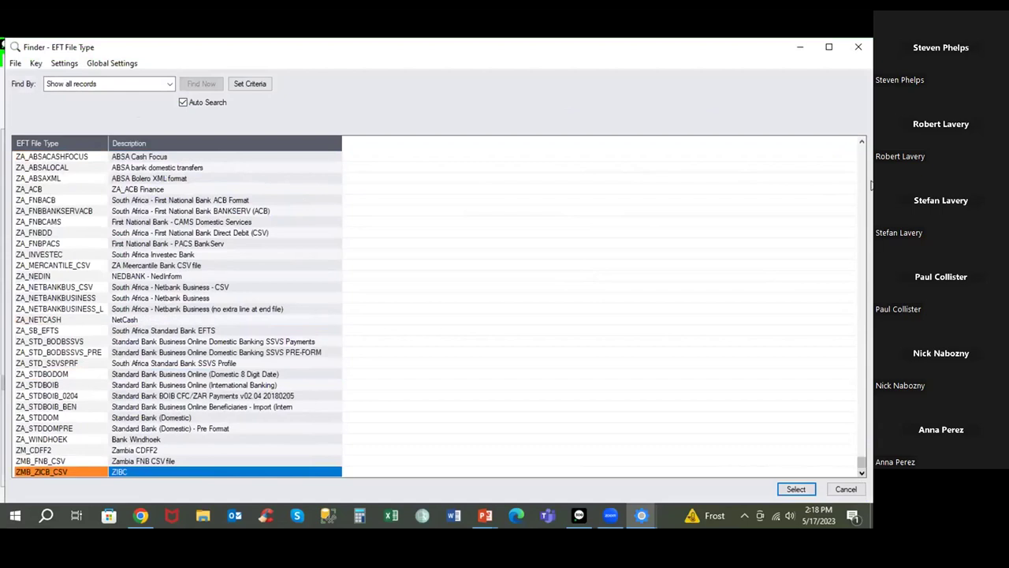
pyautogui.click(861, 161)
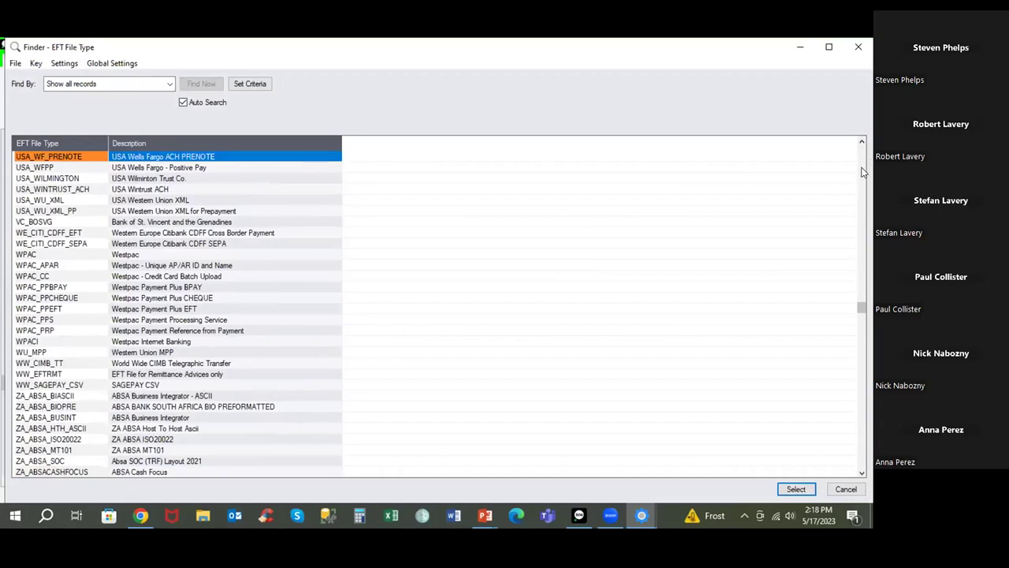
pyautogui.click(863, 172)
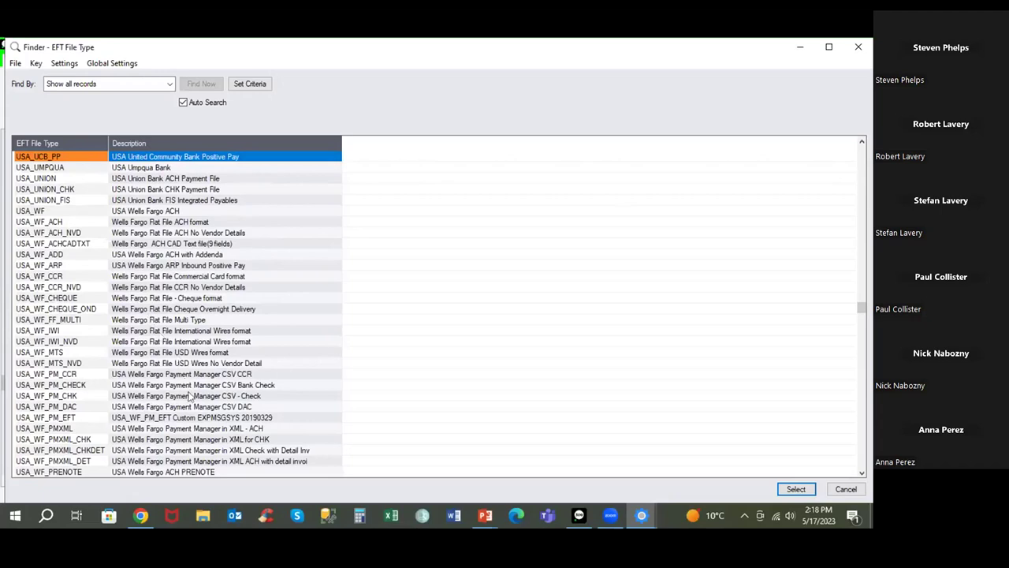
pyautogui.click(231, 267)
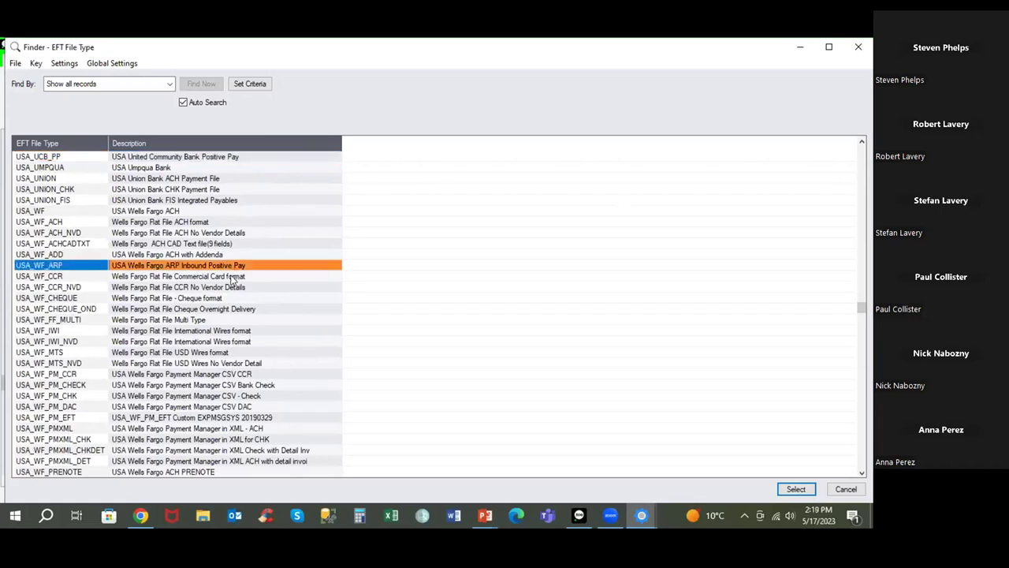
pyautogui.click(232, 278)
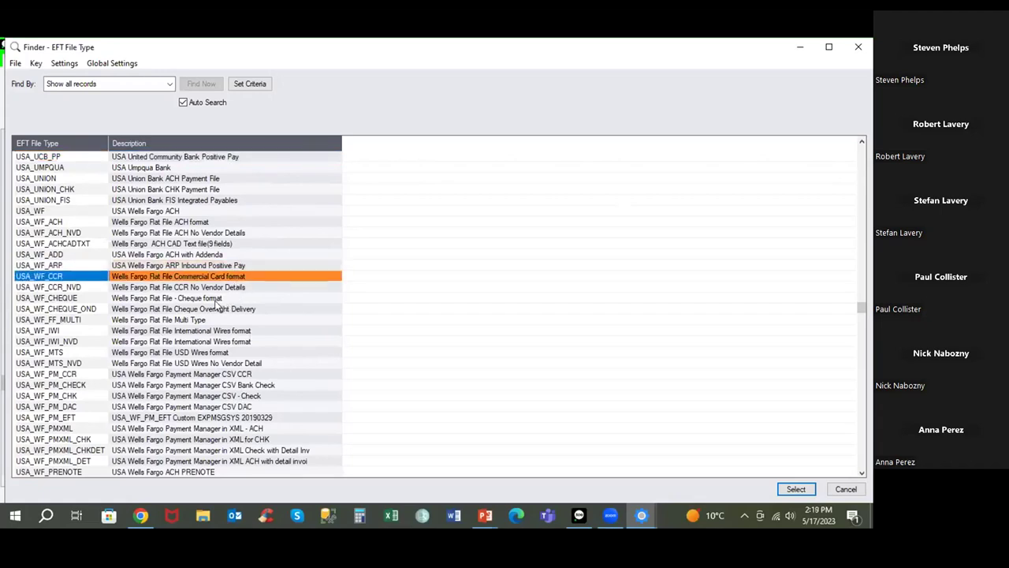
pyautogui.click(198, 332)
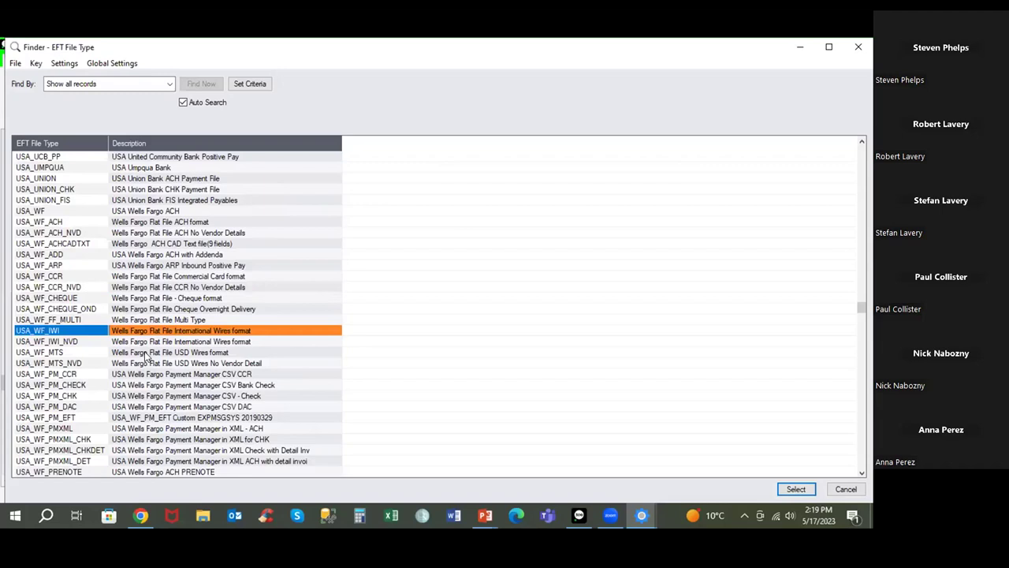
pyautogui.click(845, 487)
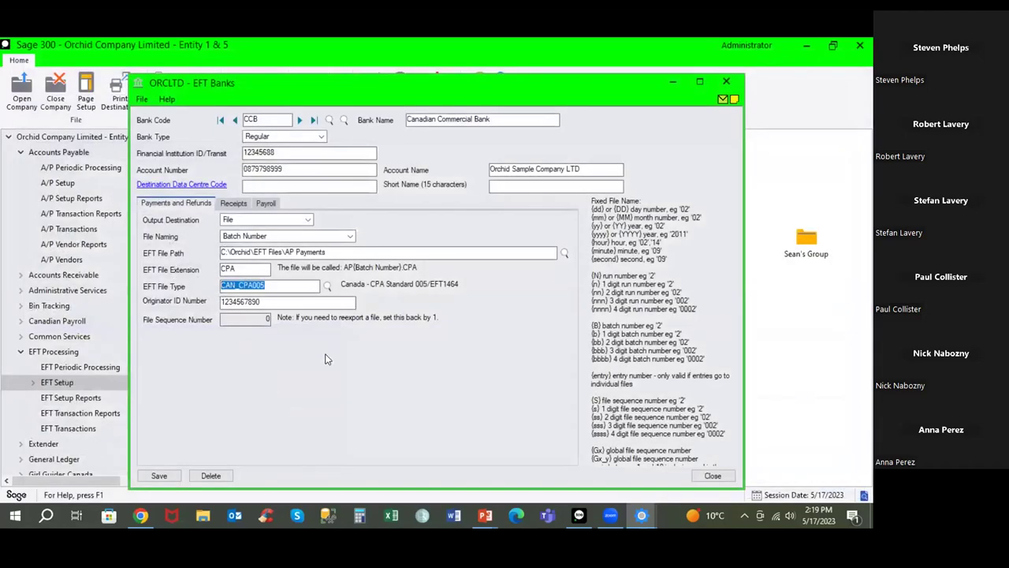
# - Try SFTP With Password as CCB's output destination, then close the record without saving
pyautogui.moveTo(336, 251); pyautogui.dragTo(206, 253)
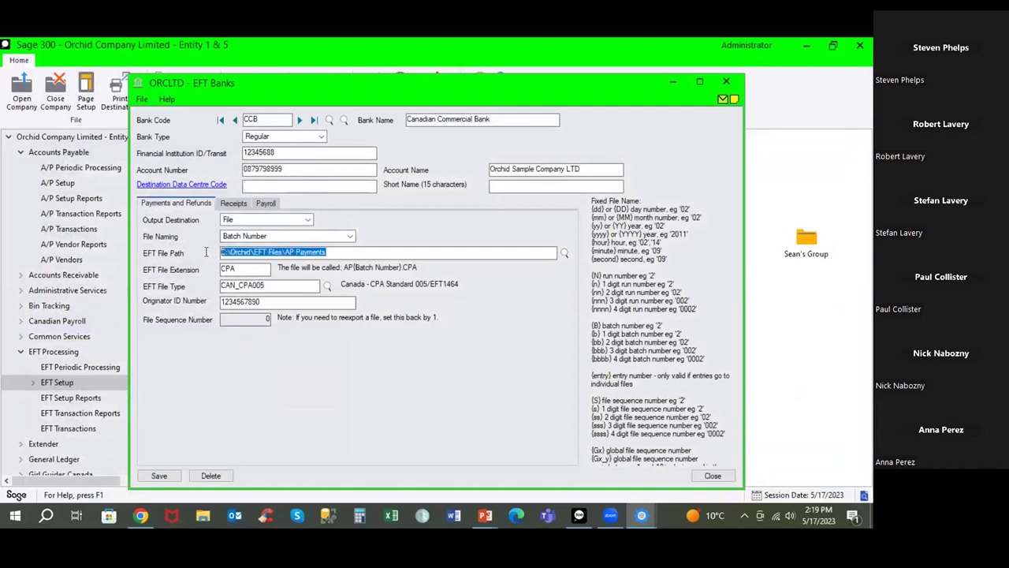
pyautogui.click(308, 220)
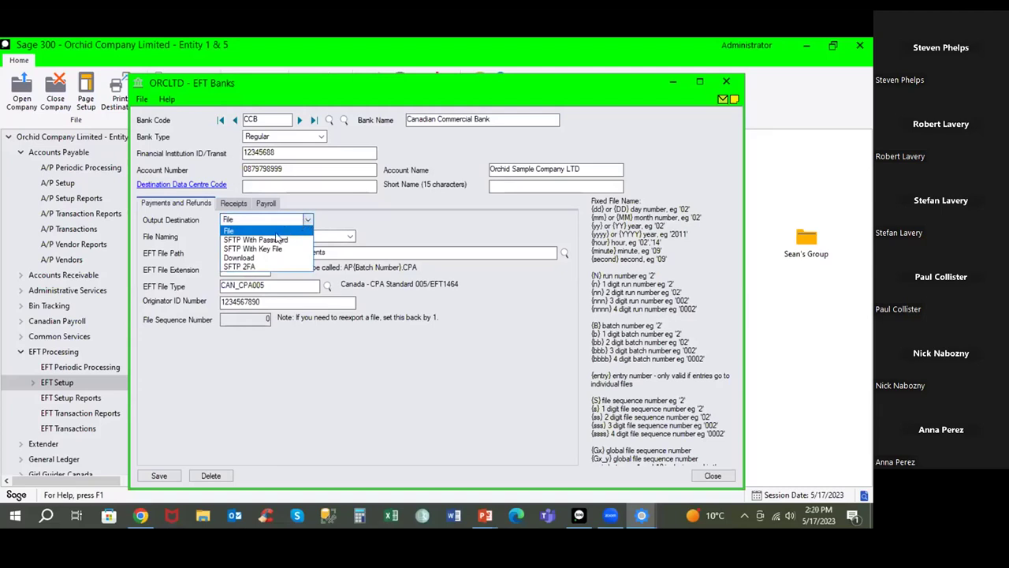
pyautogui.click(276, 241)
pyautogui.click(275, 237)
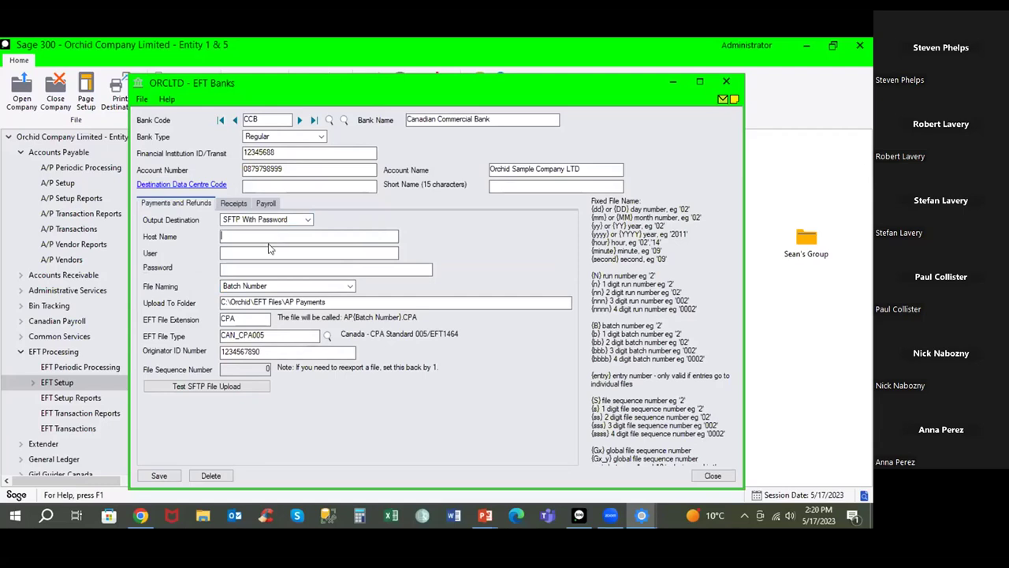
pyautogui.click(271, 251)
pyautogui.click(711, 475)
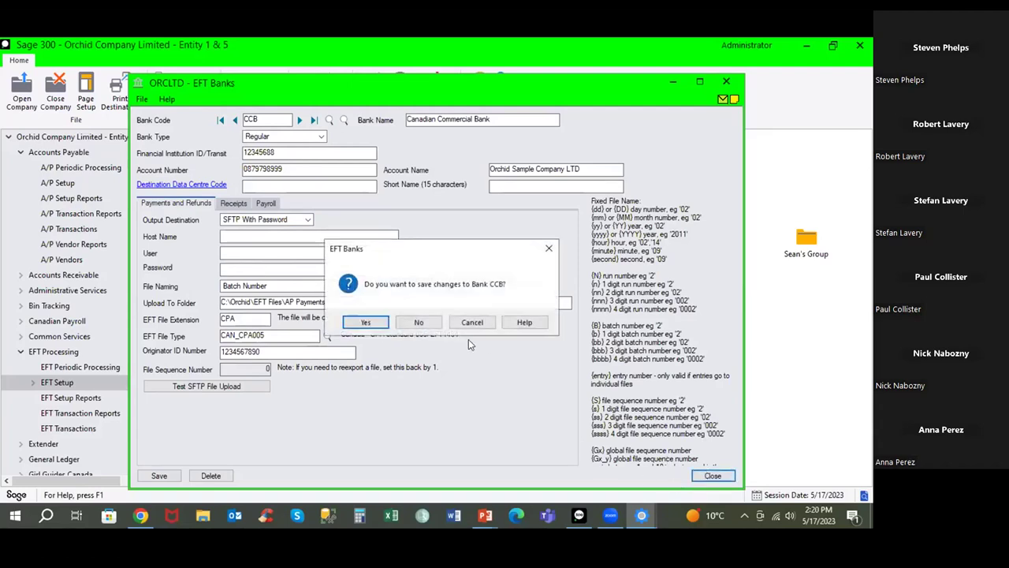
pyautogui.click(418, 323)
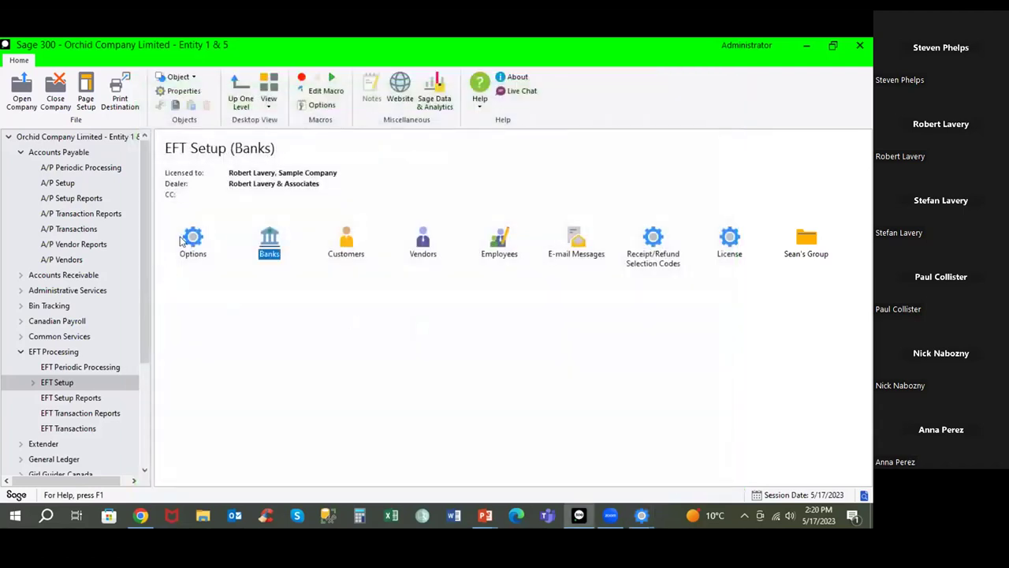
# - Reopen the EFT options, then return to A/P Vendors on vendor 1200
pyautogui.doubleClick(189, 240)
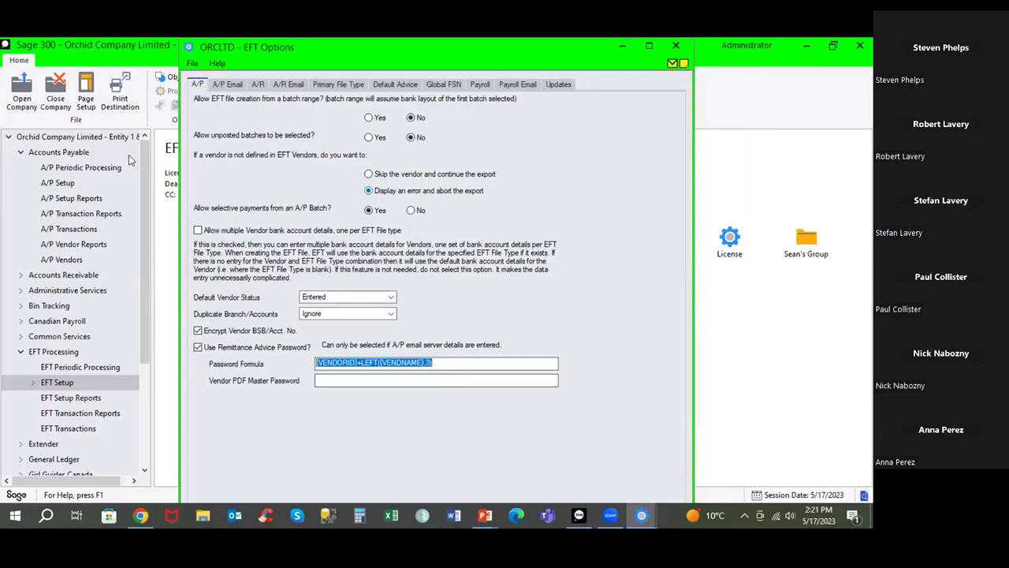
pyautogui.click(78, 260)
# - Change vendor 1200's payment code from CHECKUSD to ACH
pyautogui.doubleClick(270, 240)
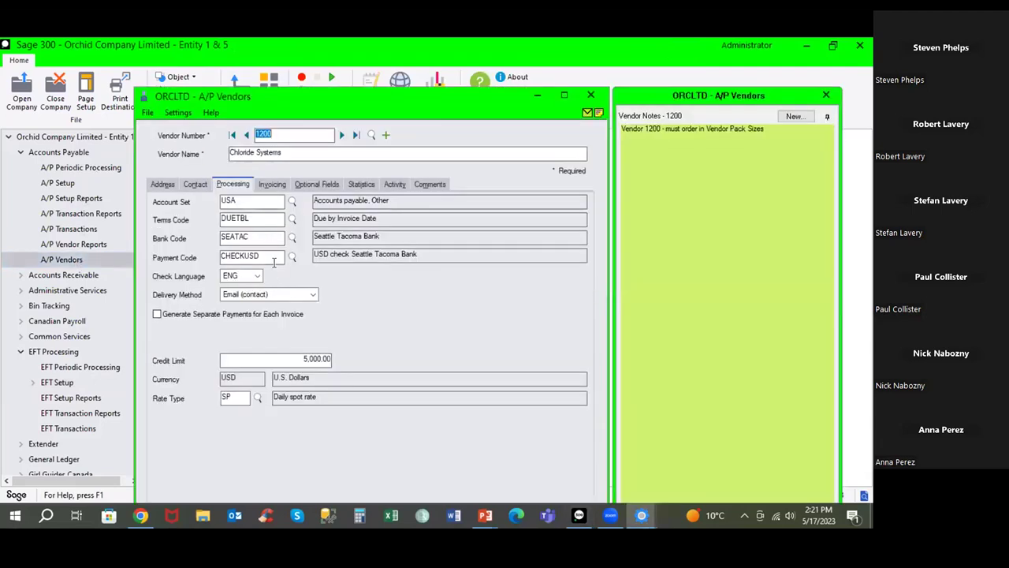
pyautogui.moveTo(274, 257); pyautogui.dragTo(209, 254)
pyautogui.write('EF')
pyautogui.press('BackSpace')
pyautogui.press('BackSpace')
pyautogui.write('ACH')
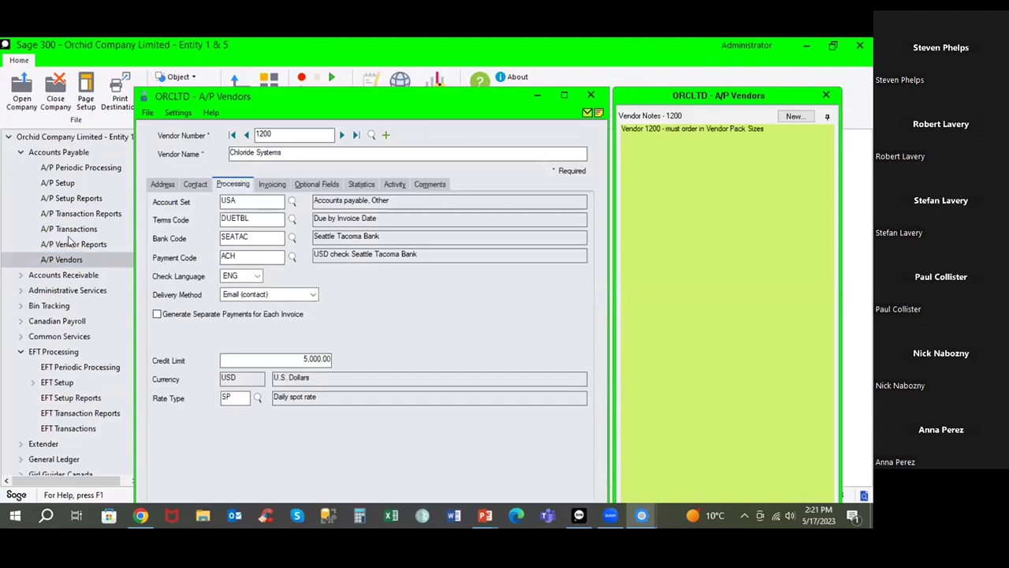
# - In Create Payment Batch, set the starting payment code criterion to ACH, then close the window
pyautogui.click(82, 230)
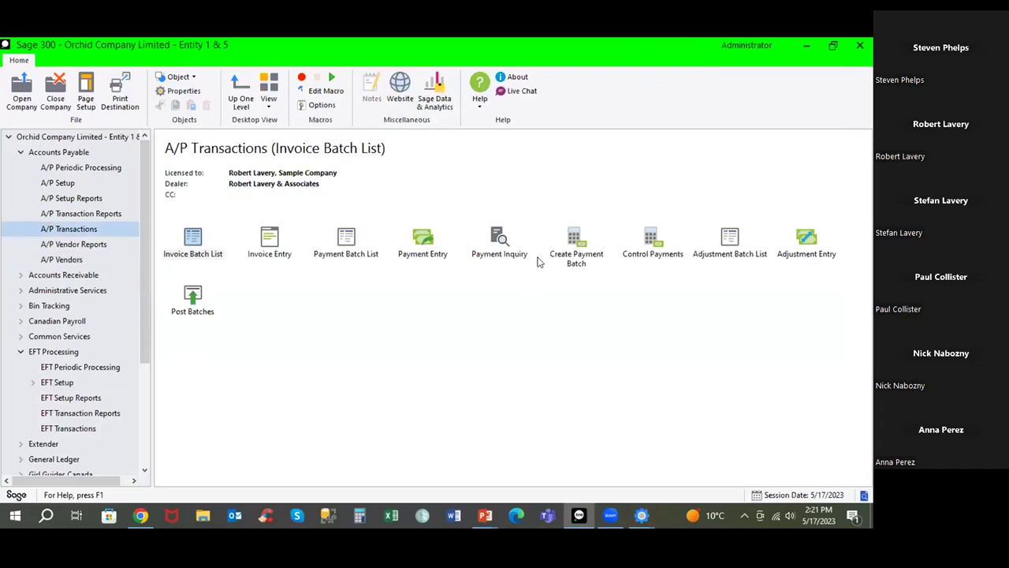
pyautogui.click(576, 241)
pyautogui.doubleClick(576, 241)
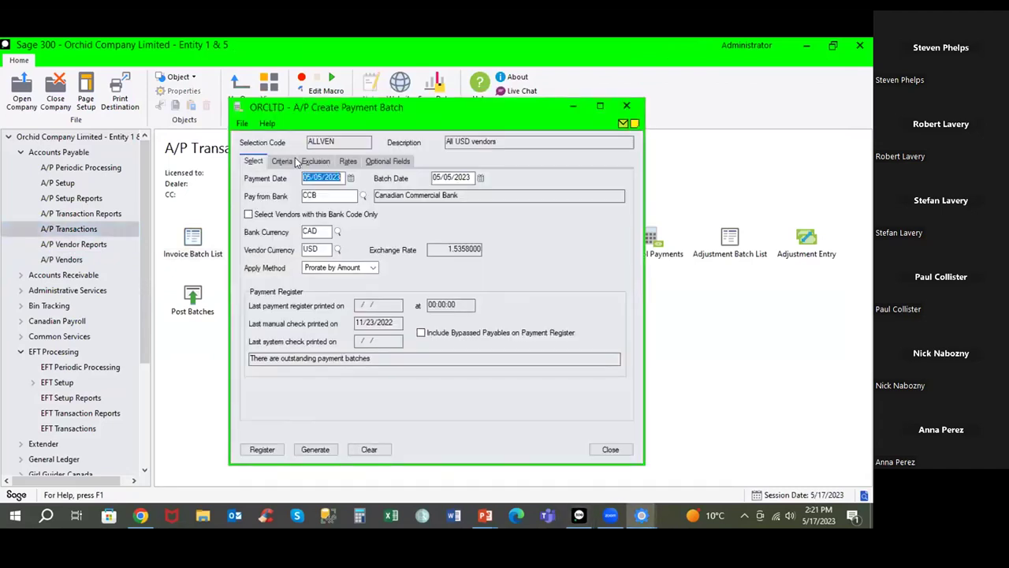
pyautogui.click(282, 161)
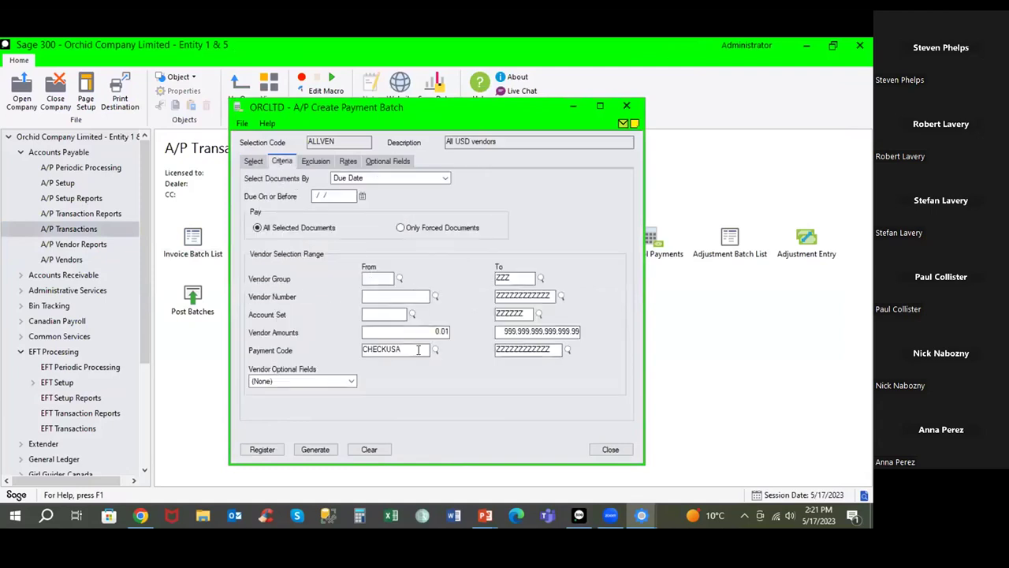
pyautogui.click(341, 344)
pyautogui.write('ACH')
pyautogui.click(610, 449)
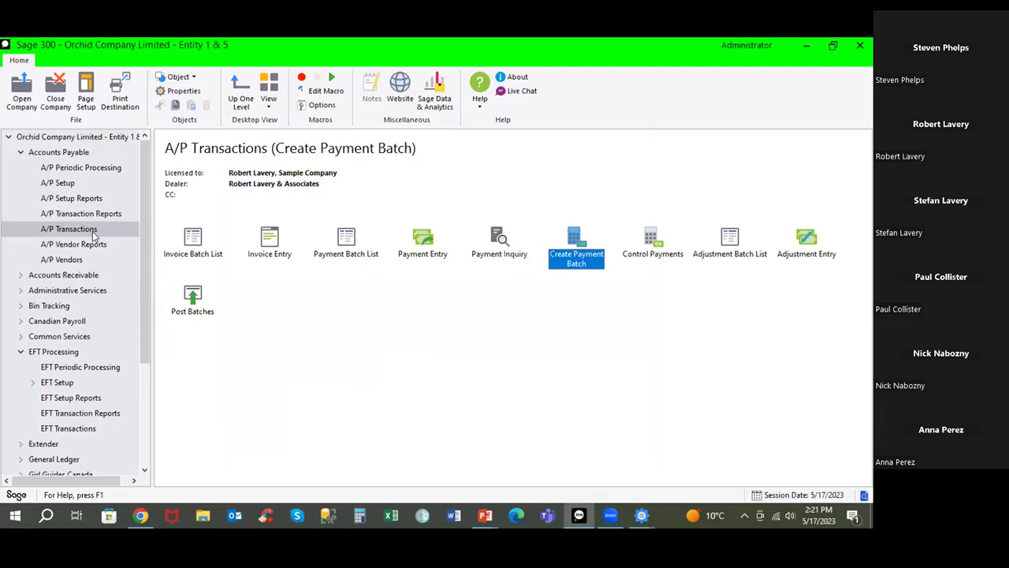
# - Create an EFT file for batch 60 with 'Entries that I select' and list its entries
pyautogui.moveTo(144, 260); pyautogui.dragTo(155, 388)
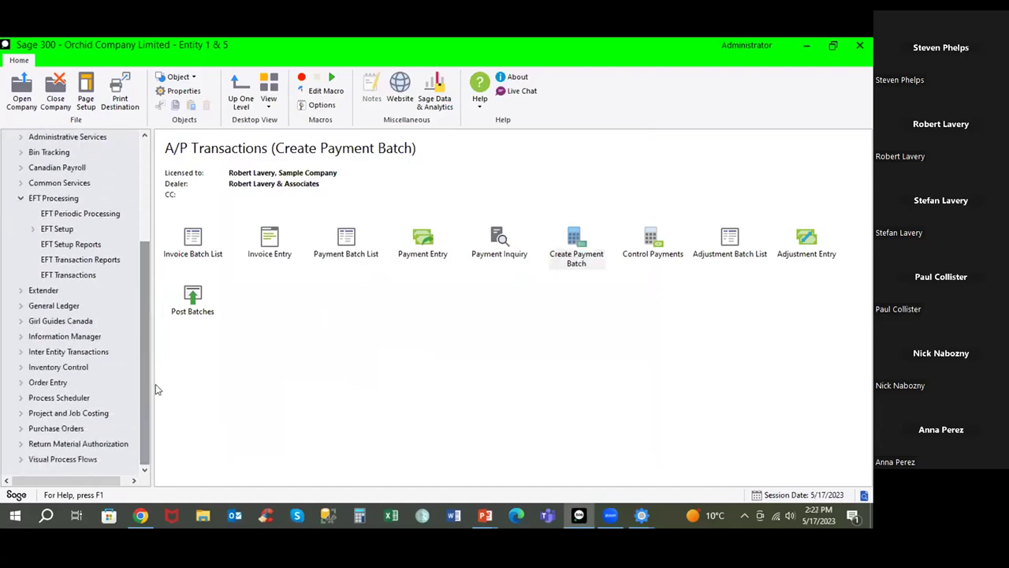
pyautogui.click(79, 277)
pyautogui.doubleClick(191, 241)
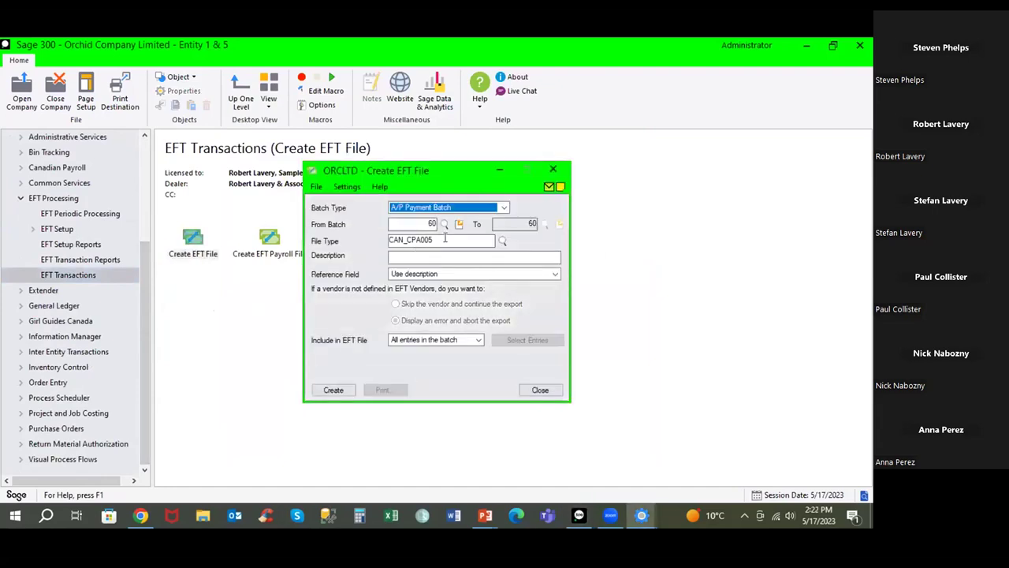
pyautogui.click(422, 224)
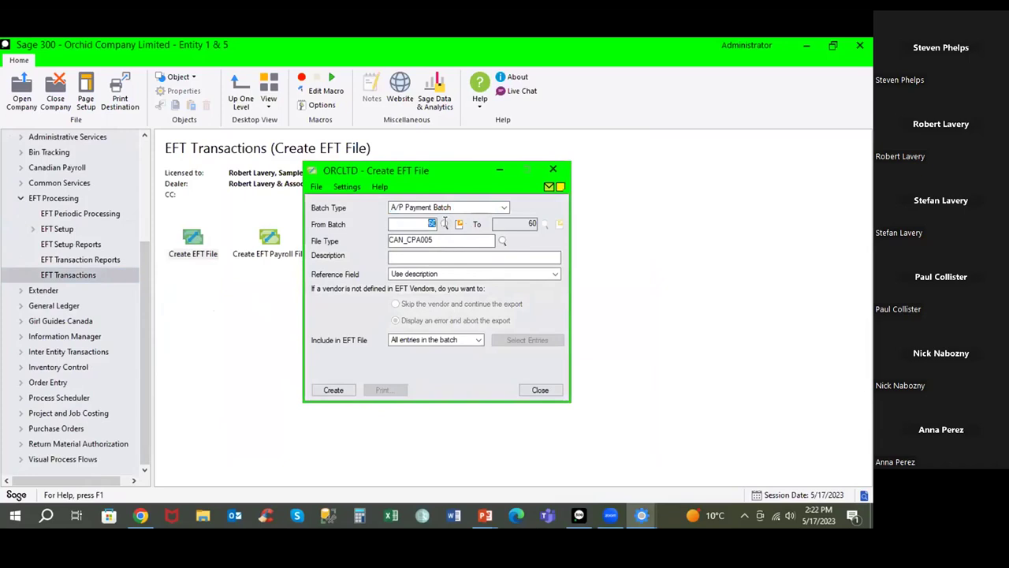
pyautogui.click(458, 344)
pyautogui.click(438, 360)
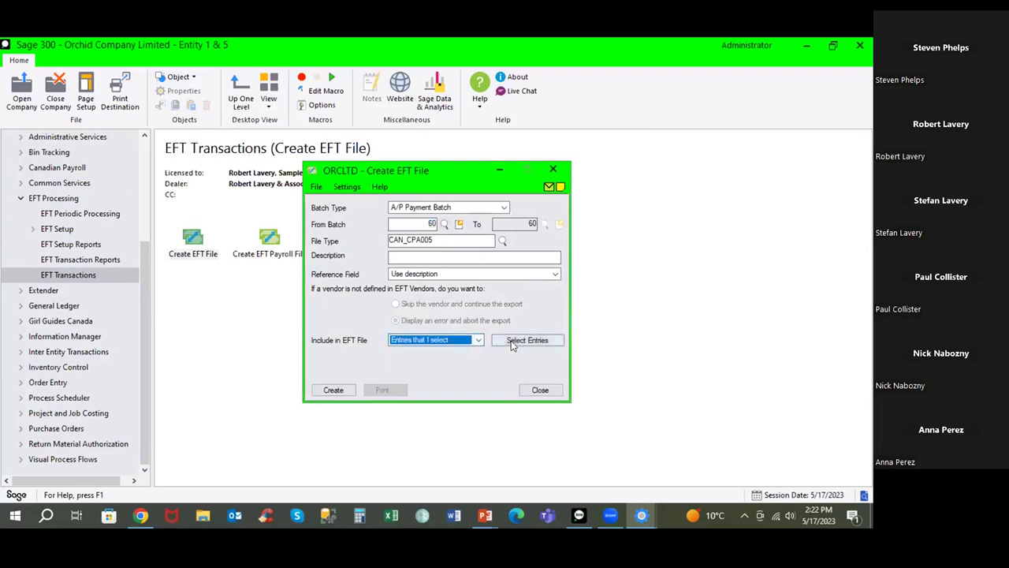
pyautogui.click(527, 340)
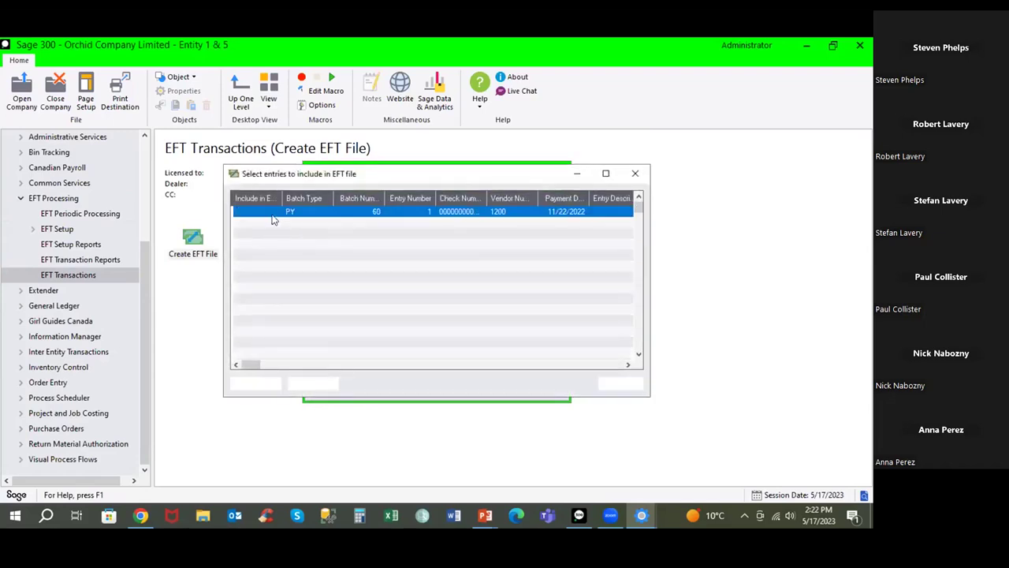
# - Mark vendor 1200's batch 60 entry with X, then close the entry list and Create EFT File
pyautogui.doubleClick(268, 212)
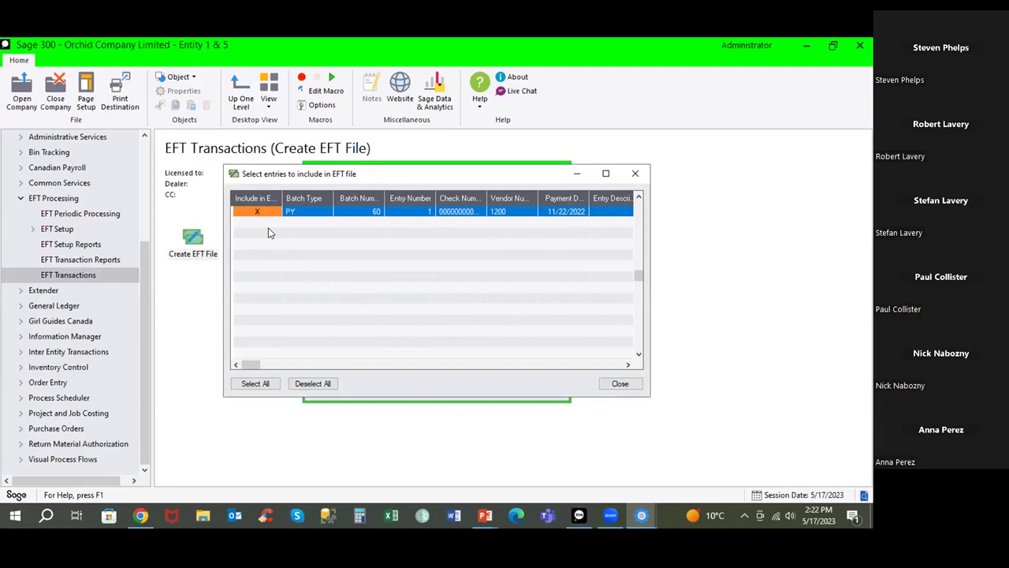
pyautogui.click(559, 213)
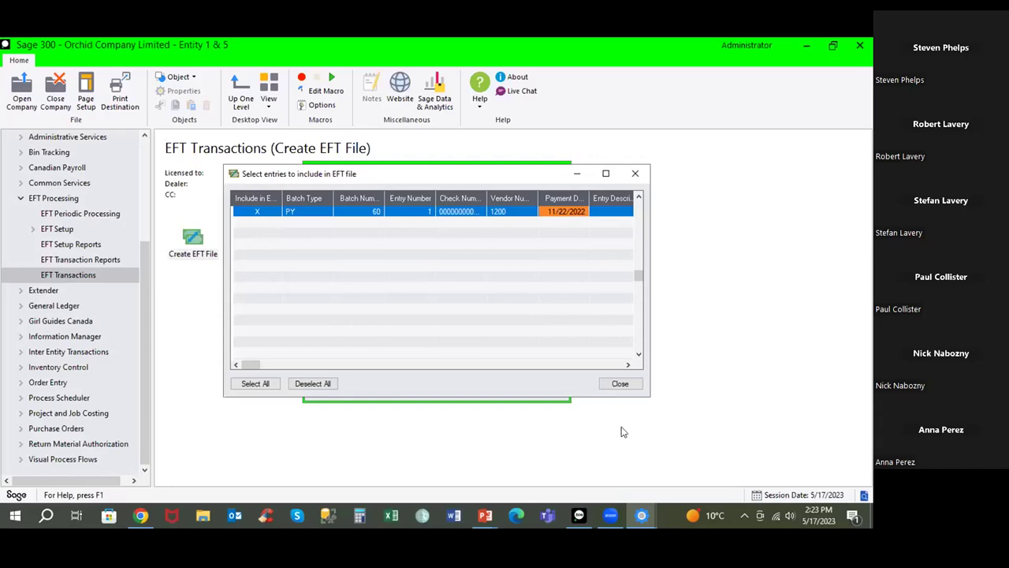
pyautogui.click(620, 384)
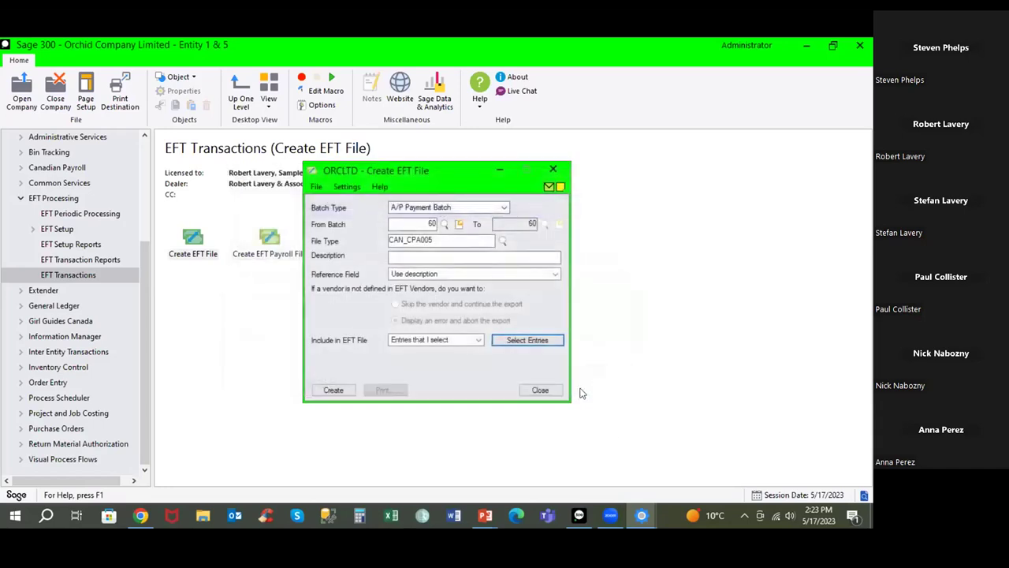
pyautogui.click(535, 388)
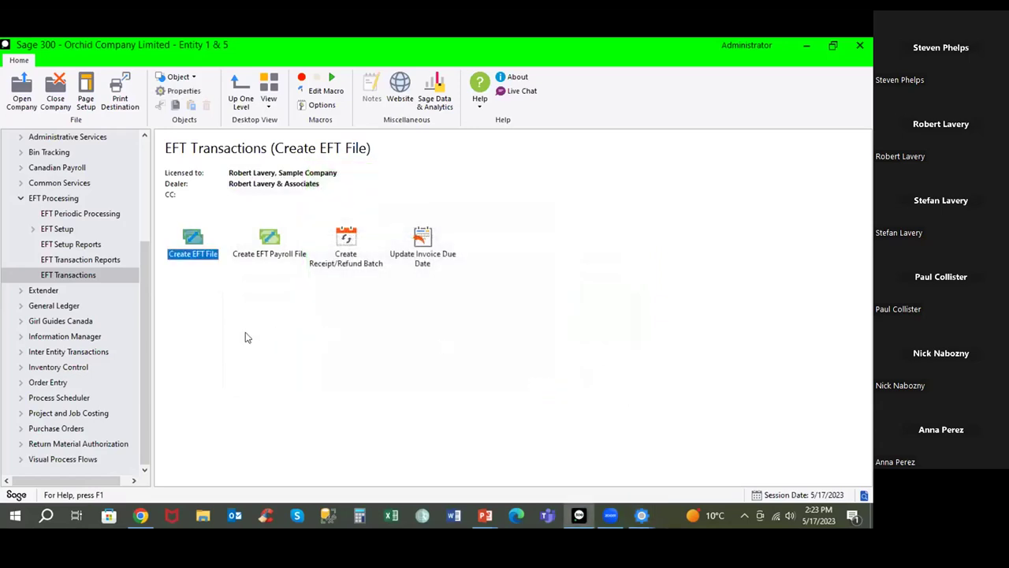
pyautogui.click(100, 216)
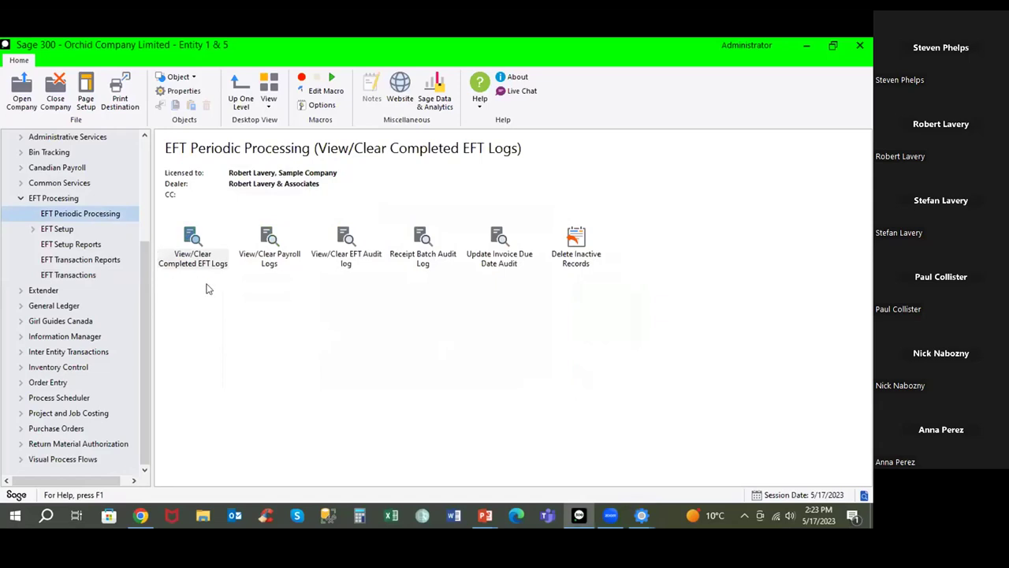
pyautogui.doubleClick(197, 244)
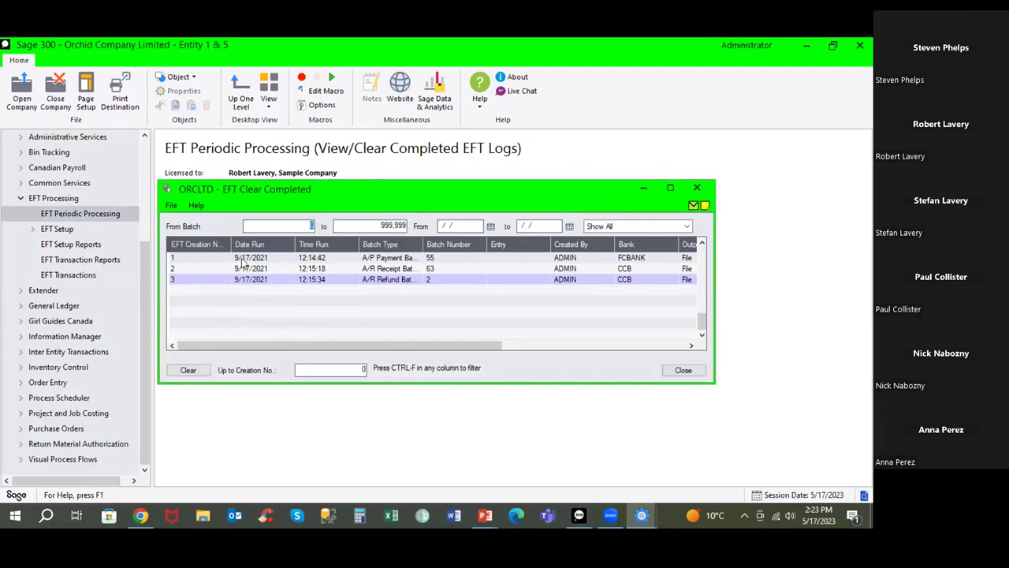
pyautogui.click(306, 260)
pyautogui.click(307, 261)
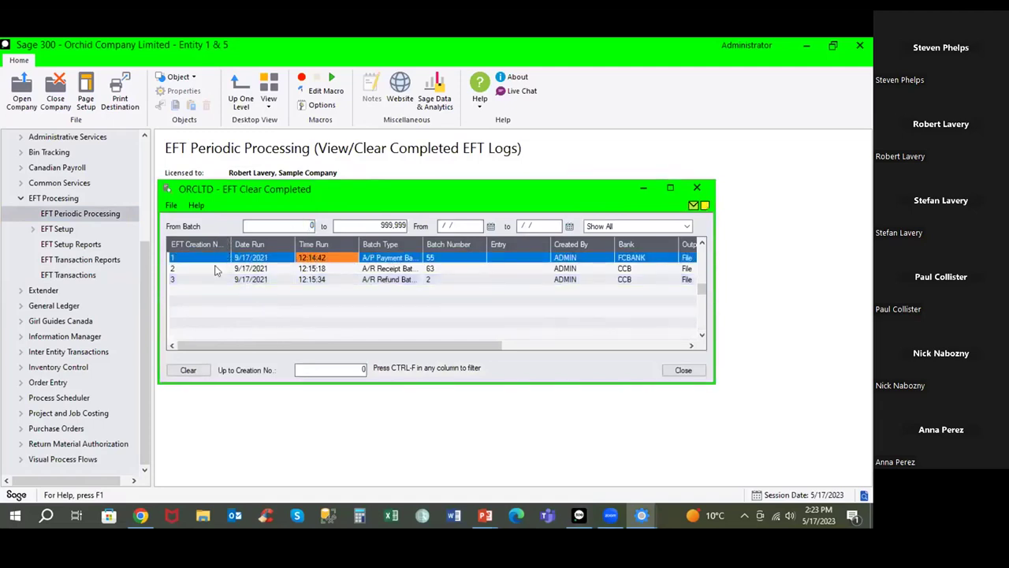
pyautogui.click(451, 258)
pyautogui.moveTo(371, 348); pyautogui.dragTo(463, 344)
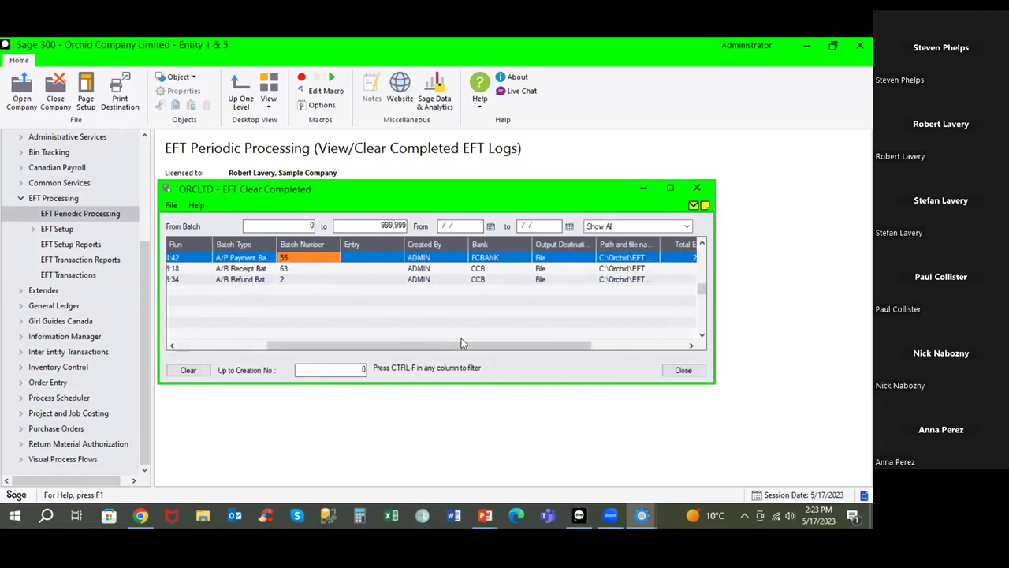
pyautogui.click(442, 258)
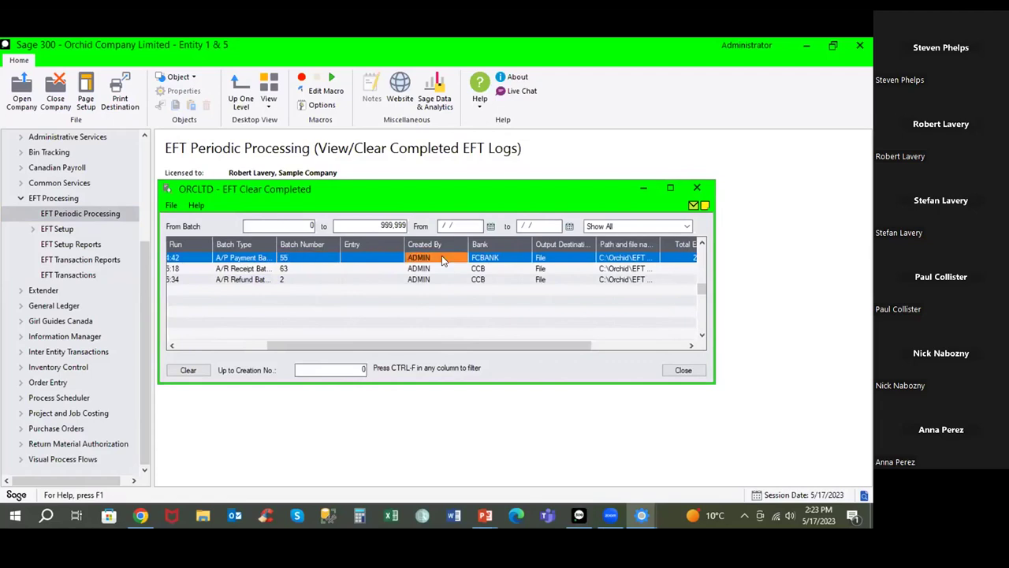
pyautogui.click(501, 259)
pyautogui.moveTo(502, 346); pyautogui.dragTo(596, 345)
pyautogui.click(549, 257)
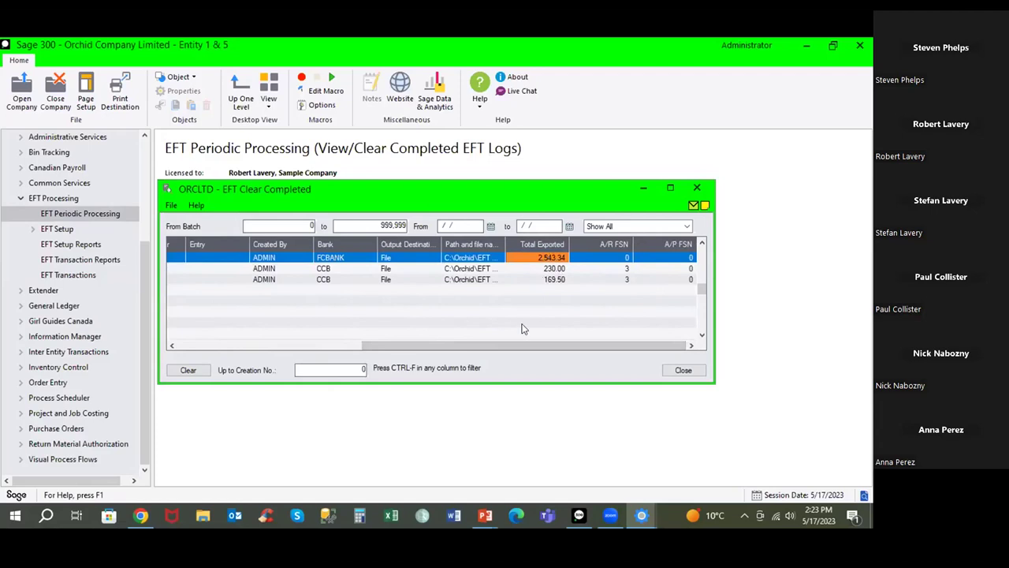
pyautogui.doubleClick(285, 260)
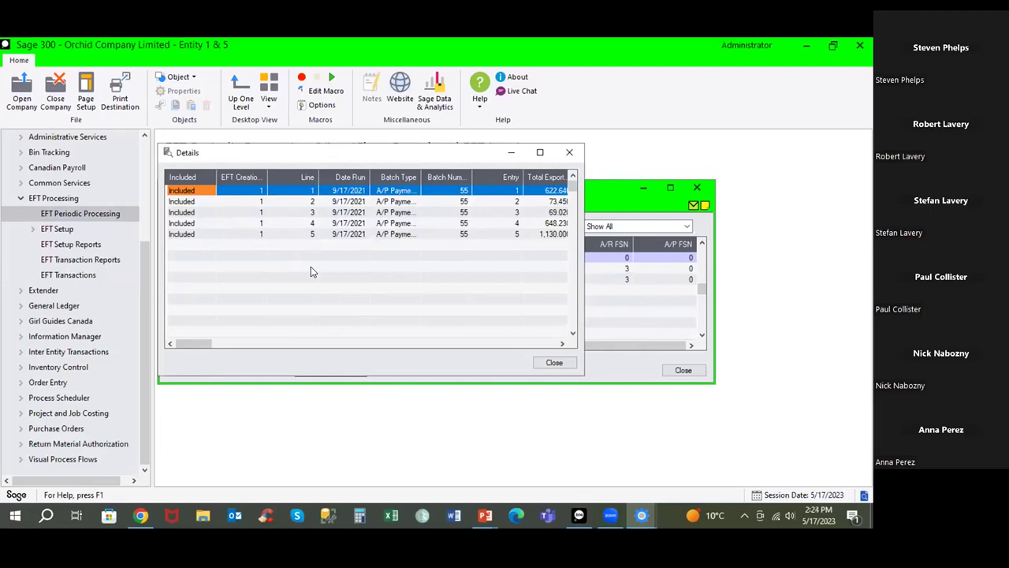
pyautogui.click(551, 363)
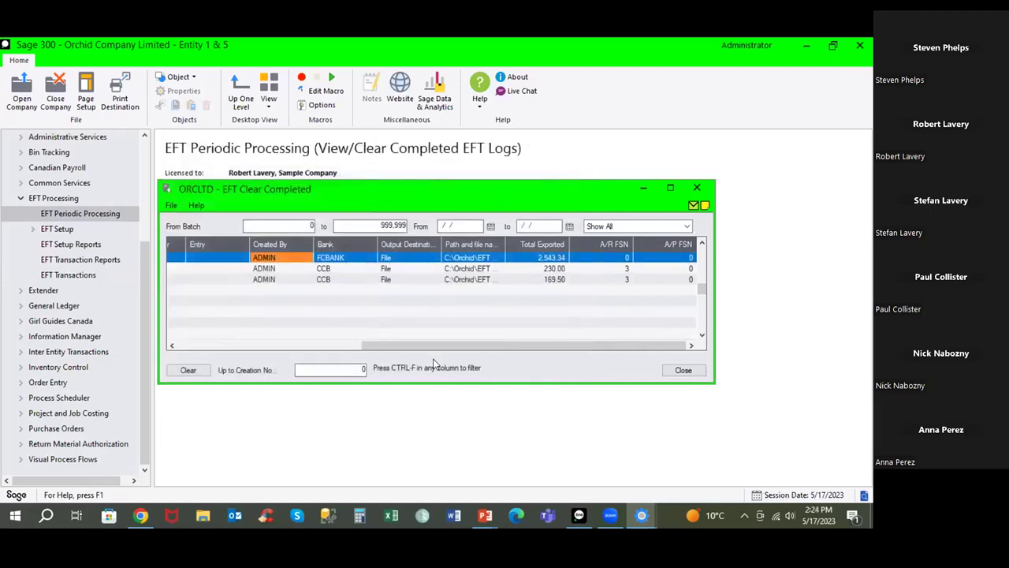
pyautogui.moveTo(433, 349); pyautogui.dragTo(217, 344)
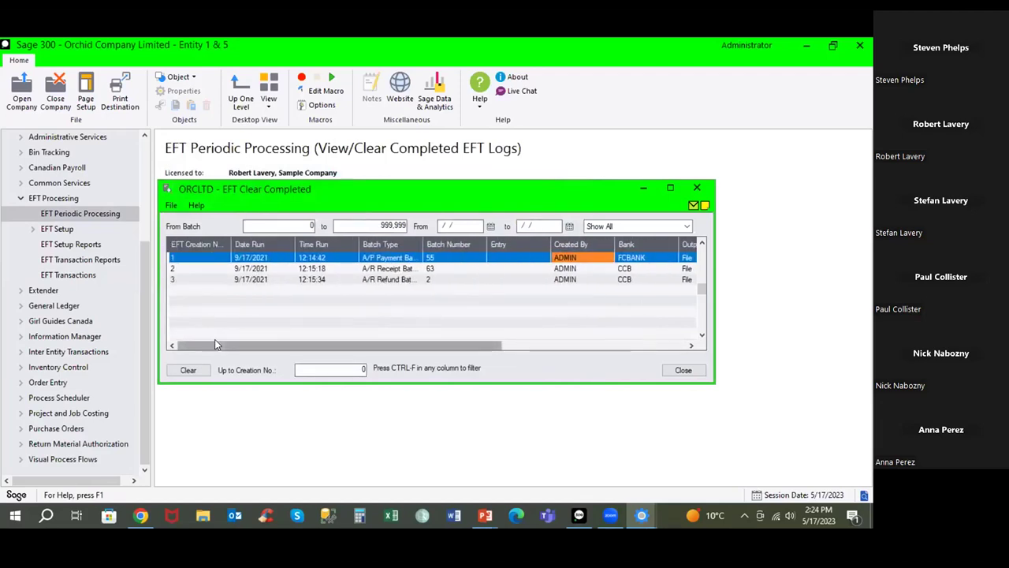
pyautogui.click(682, 370)
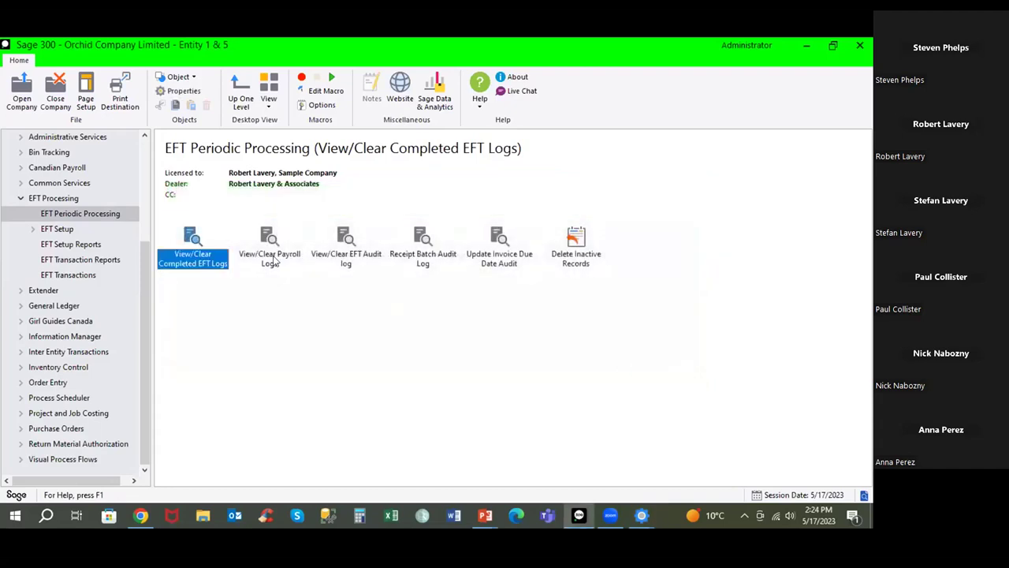
# - Review the maximized EFT Audit Log, starting at vendor 9230's entry, then close it
pyautogui.click(347, 251)
pyautogui.doubleClick(347, 250)
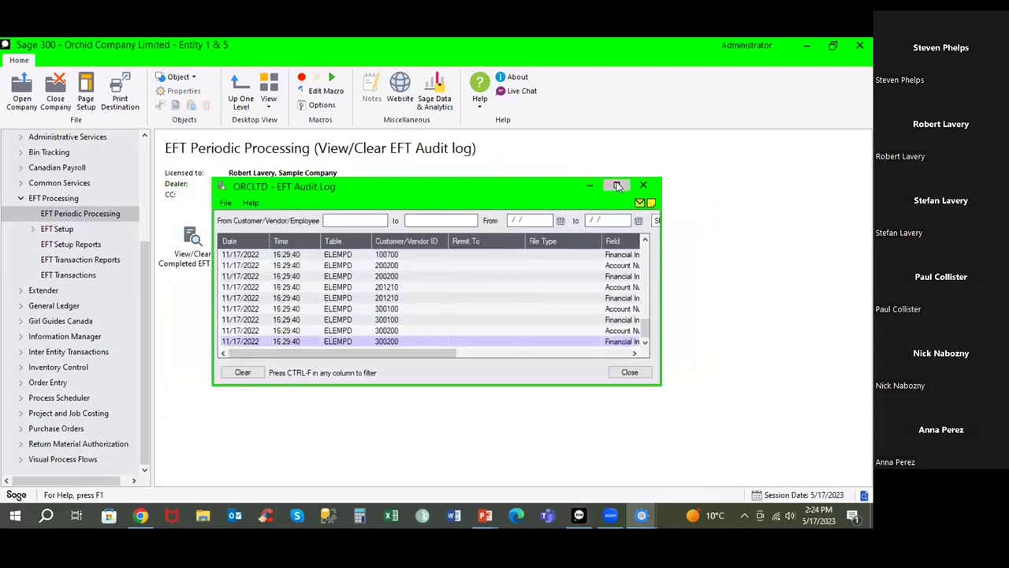
pyautogui.click(617, 186)
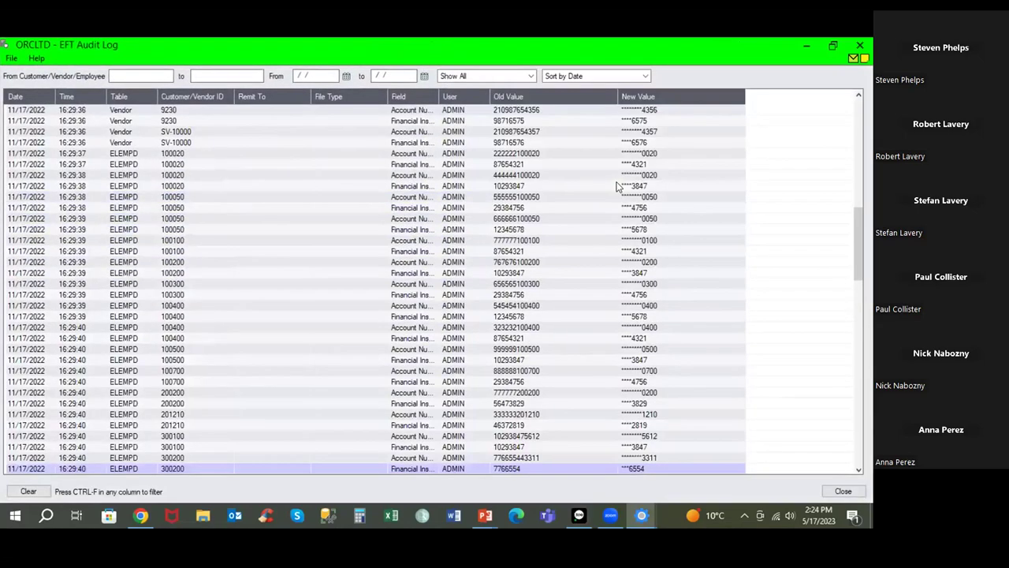
pyautogui.click(131, 112)
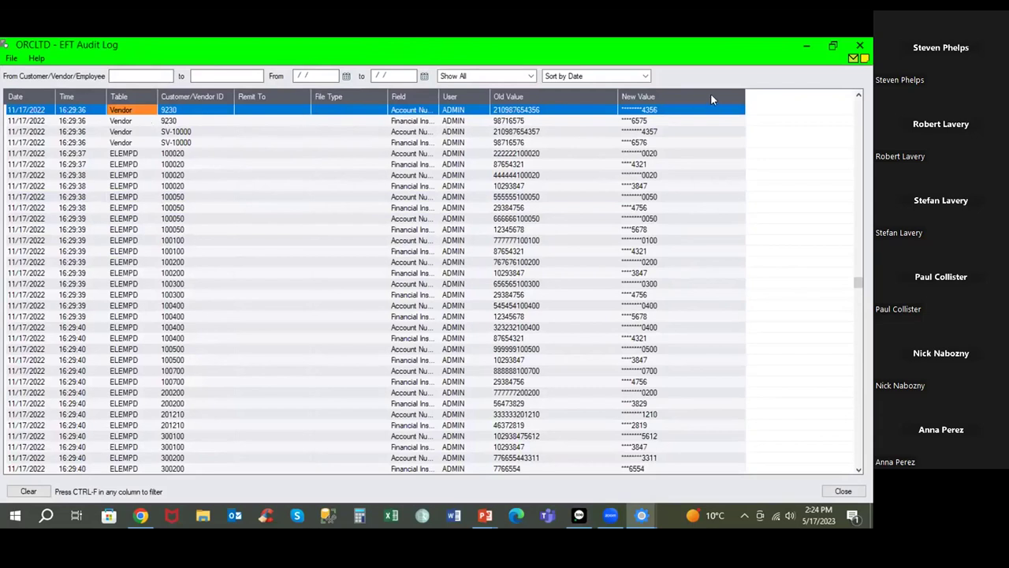
pyautogui.click(860, 46)
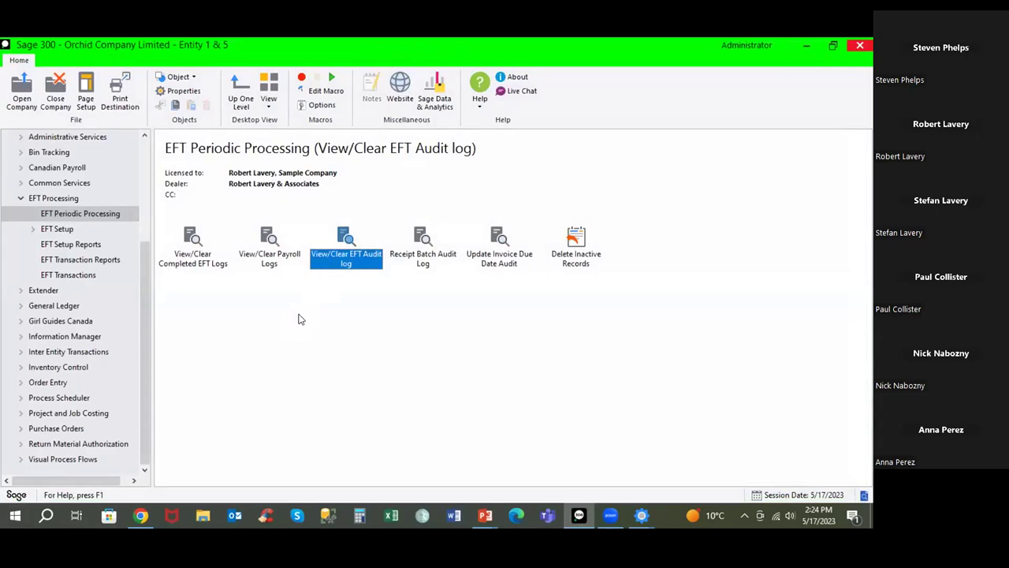
pyautogui.click(199, 265)
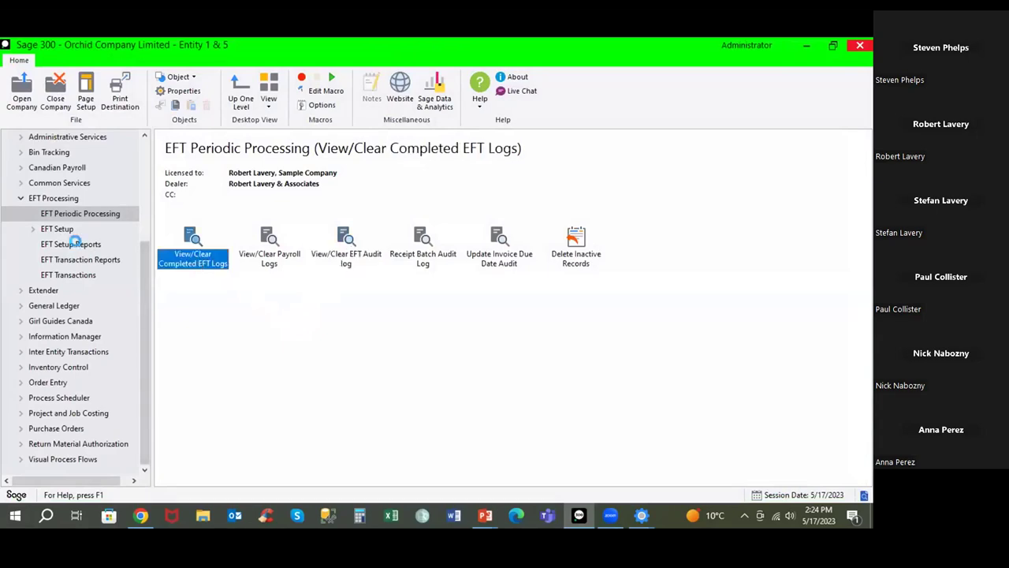
# - Open EFT Print Advices and set Delivery Method to Print Destination
pyautogui.click(79, 245)
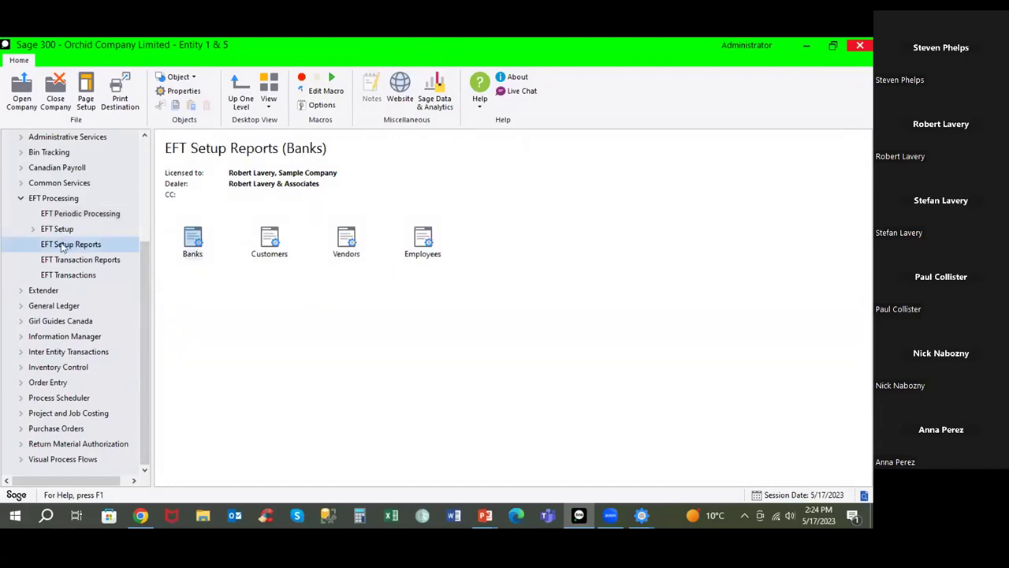
pyautogui.click(97, 262)
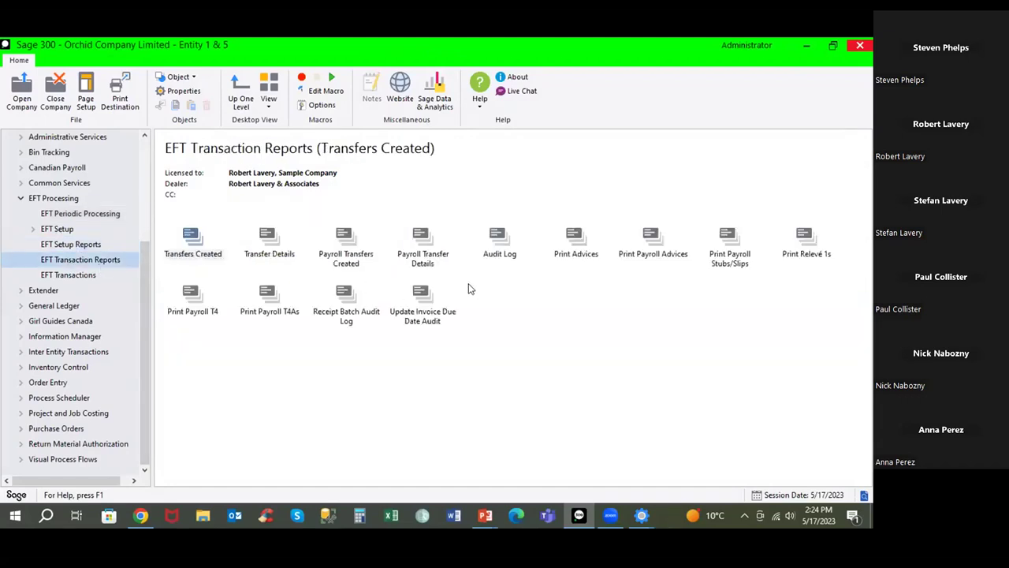
pyautogui.click(575, 238)
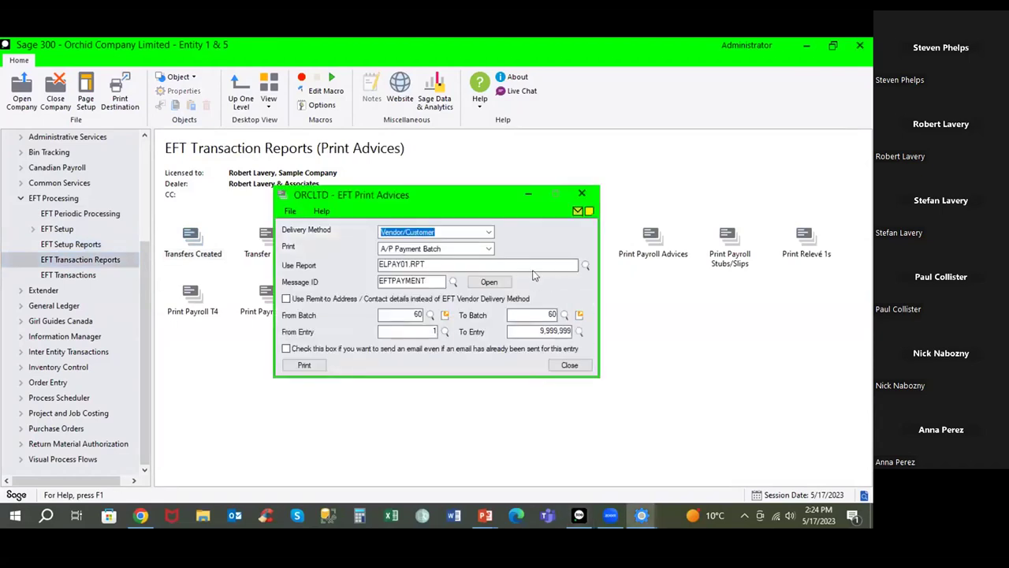
pyautogui.click(487, 234)
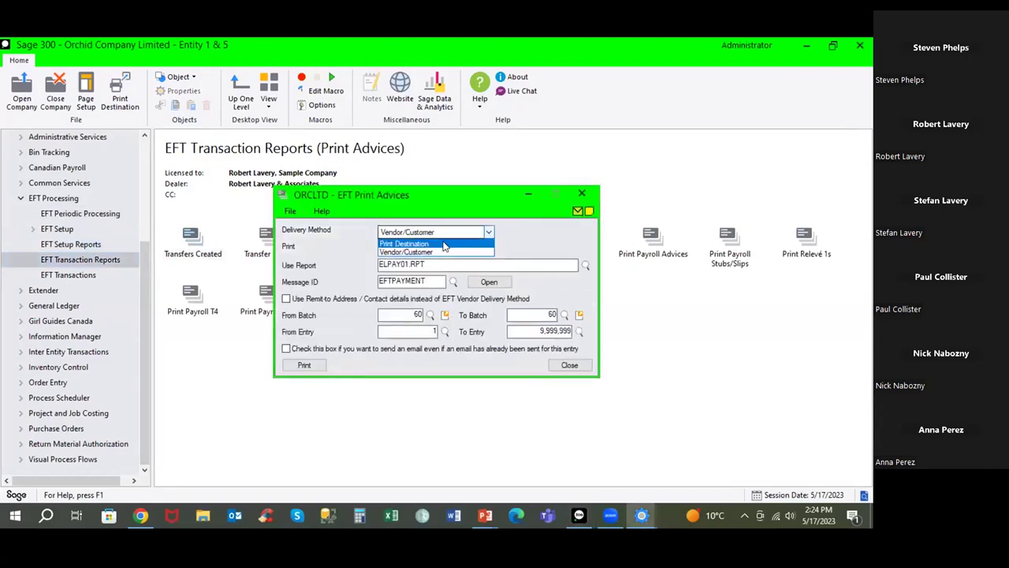
pyautogui.click(444, 246)
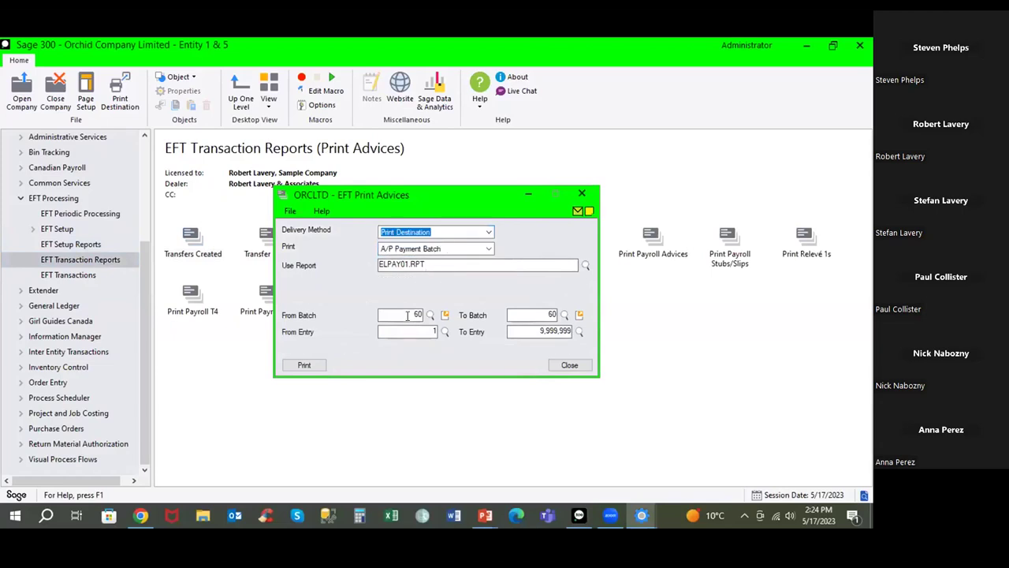
# - Try From Batch 57 and 58, which print nothing, then set From Batch to 54
pyautogui.doubleClick(424, 315)
pyautogui.write('57')
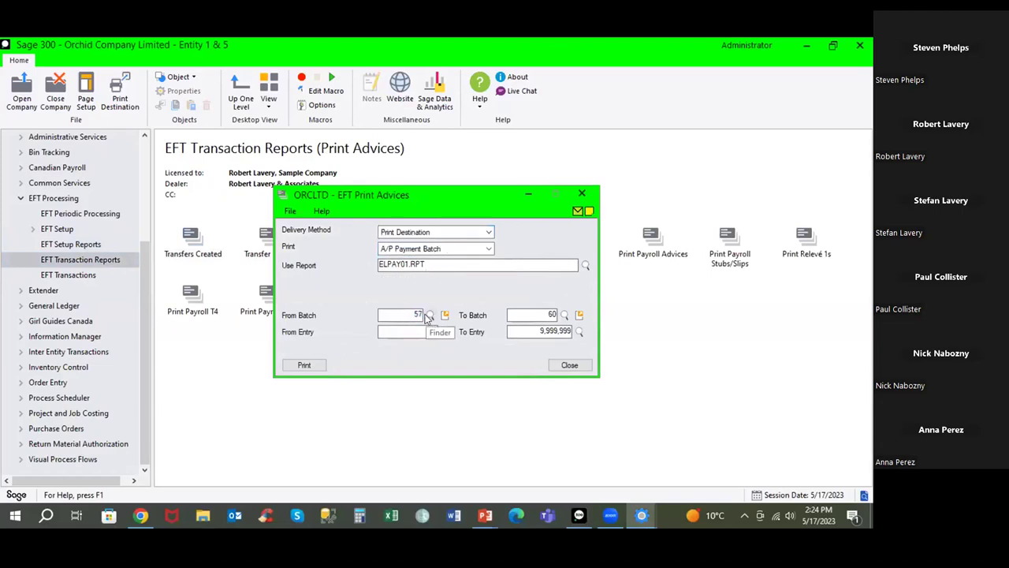
pyautogui.click(306, 364)
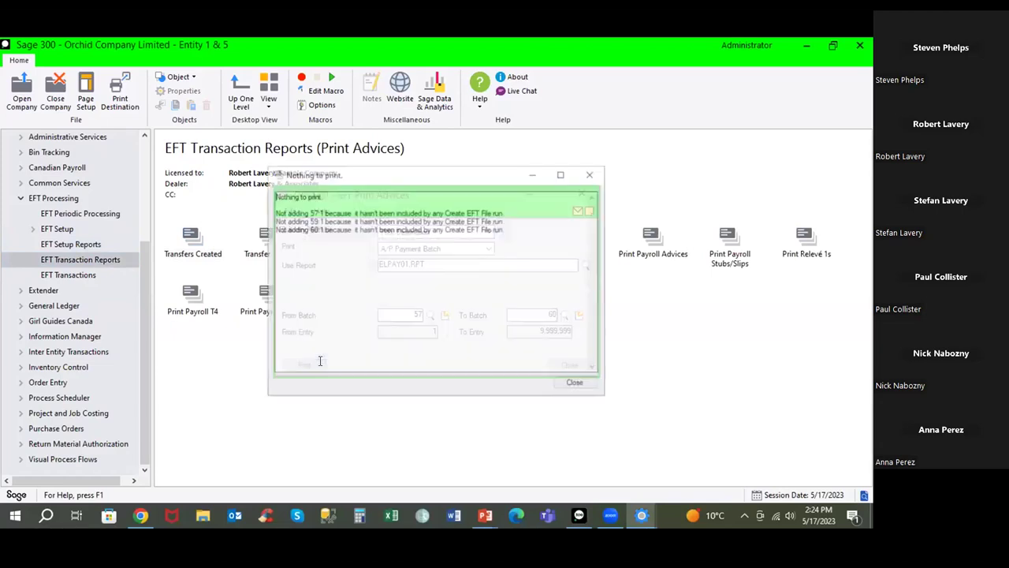
pyautogui.click(558, 386)
pyautogui.click(421, 313)
pyautogui.write('58')
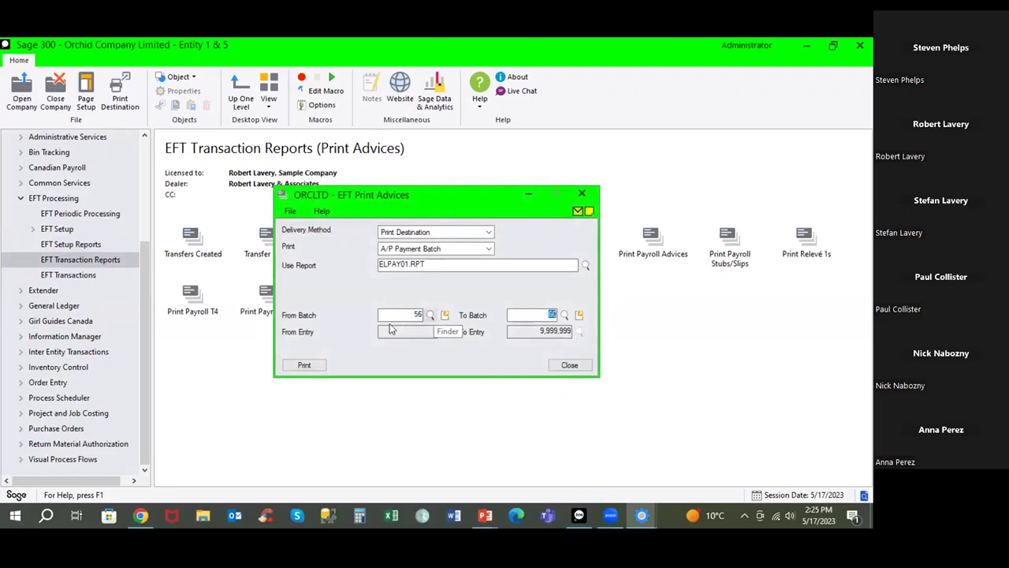
pyautogui.click(313, 364)
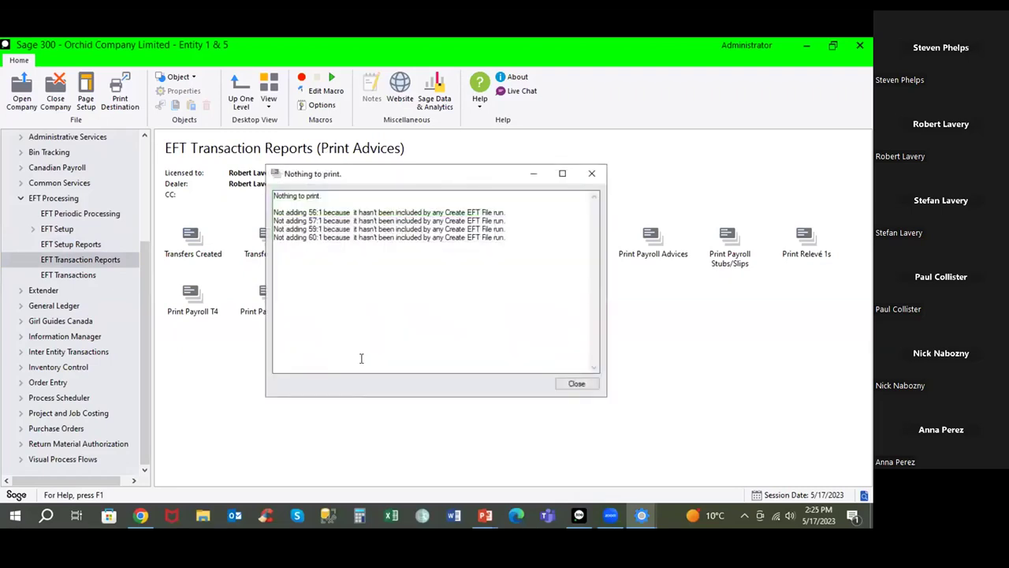
pyautogui.click(572, 383)
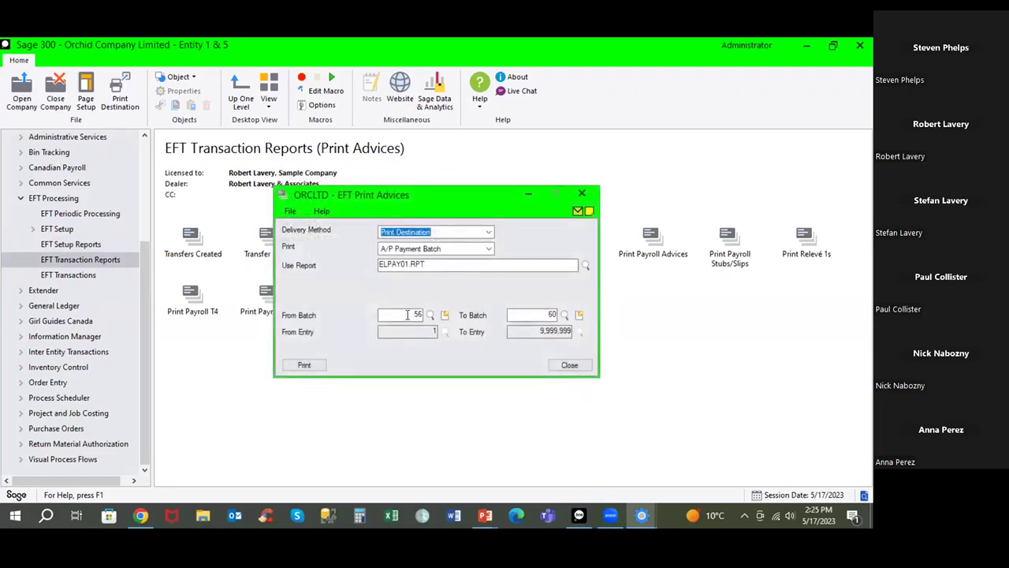
pyautogui.click(408, 314)
pyautogui.write('54')
pyautogui.press('Tab')
# - Print advices for batches 54 to 60 and inspect the bank details and payee address
pyautogui.click(299, 365)
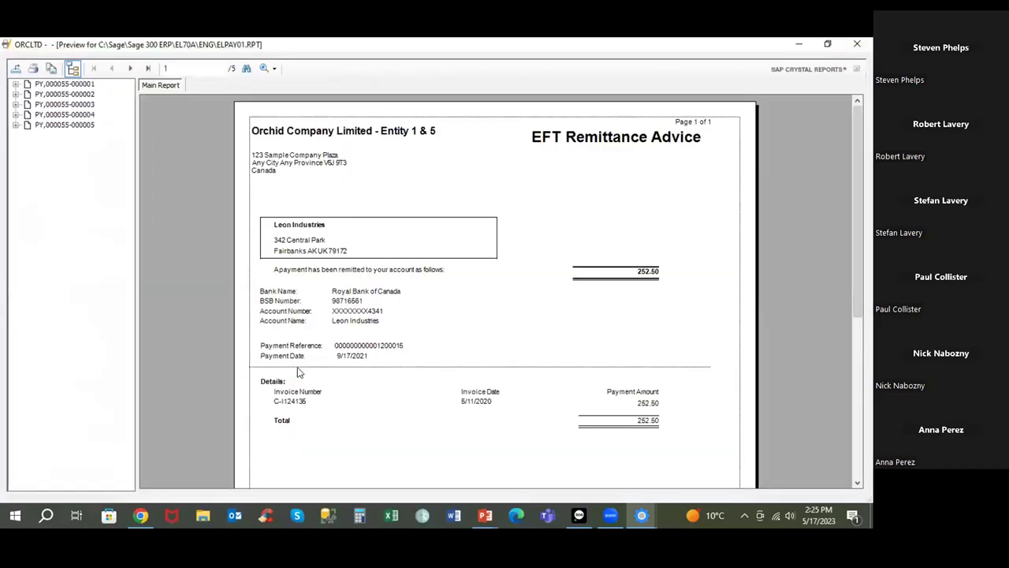
pyautogui.click(379, 315)
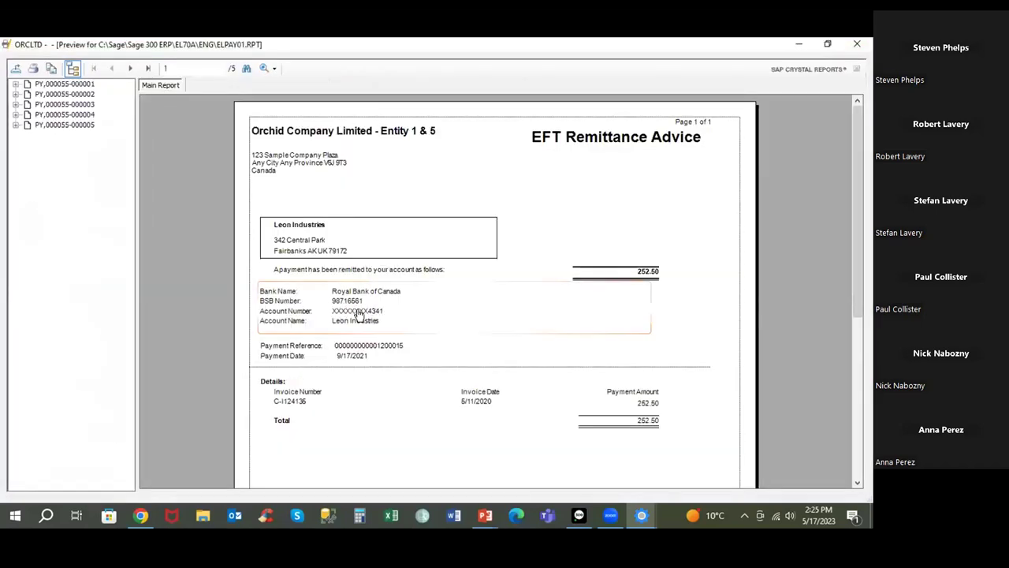
pyautogui.click(359, 356)
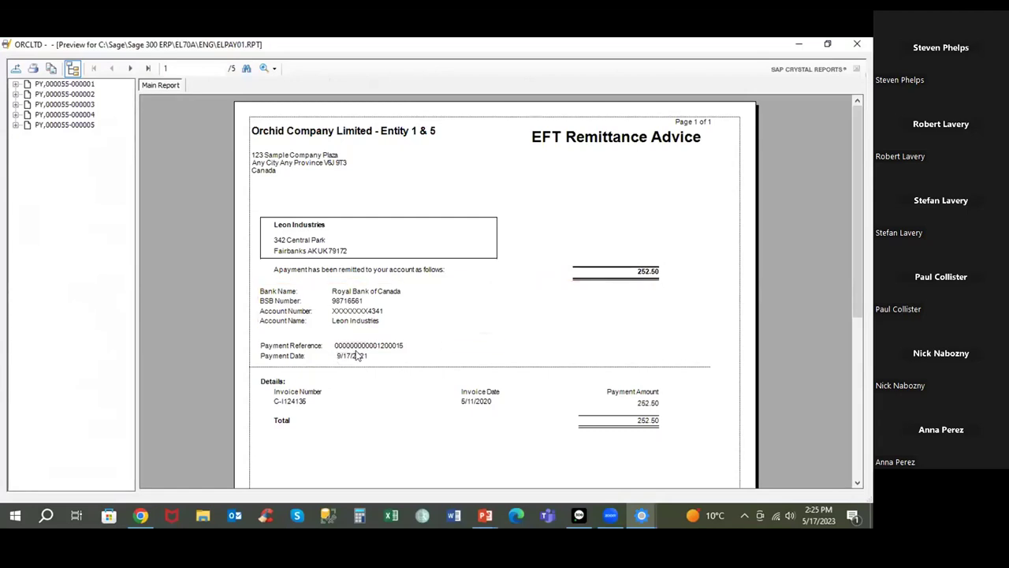
pyautogui.click(355, 308)
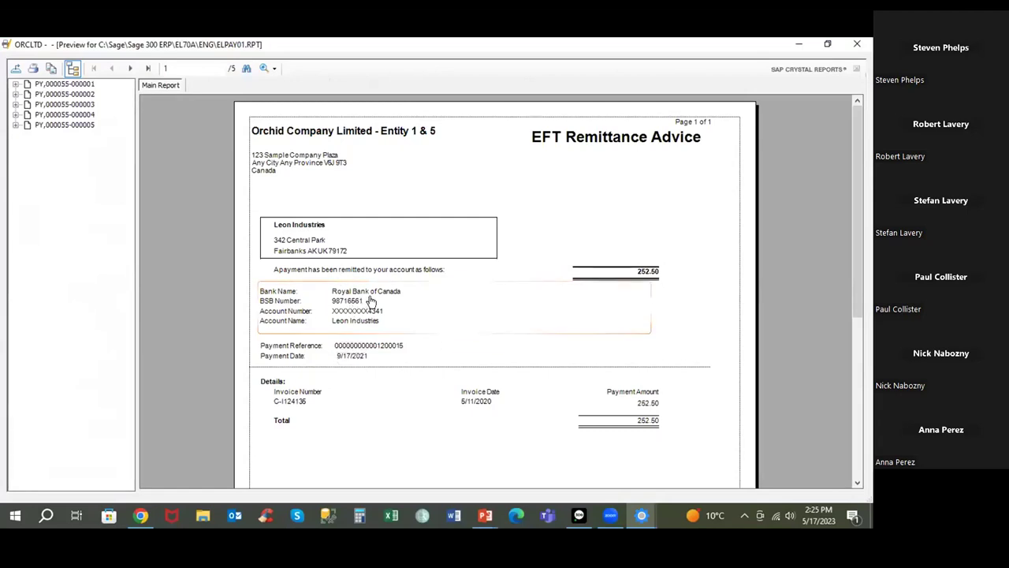
pyautogui.click(355, 243)
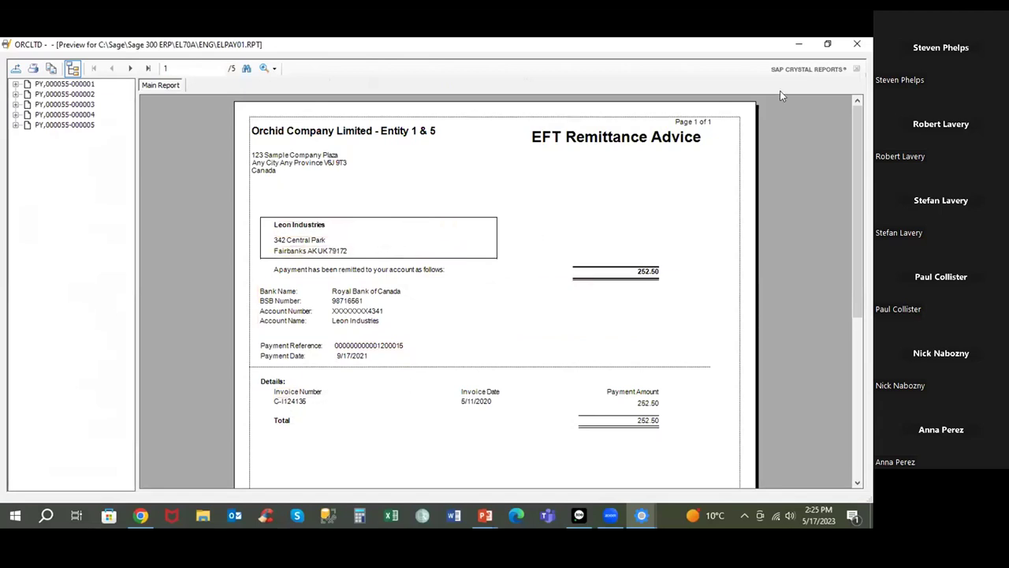
# - Close the preview, switch Delivery Method back to Vendor/Customer, and close Print Advices
pyautogui.click(856, 45)
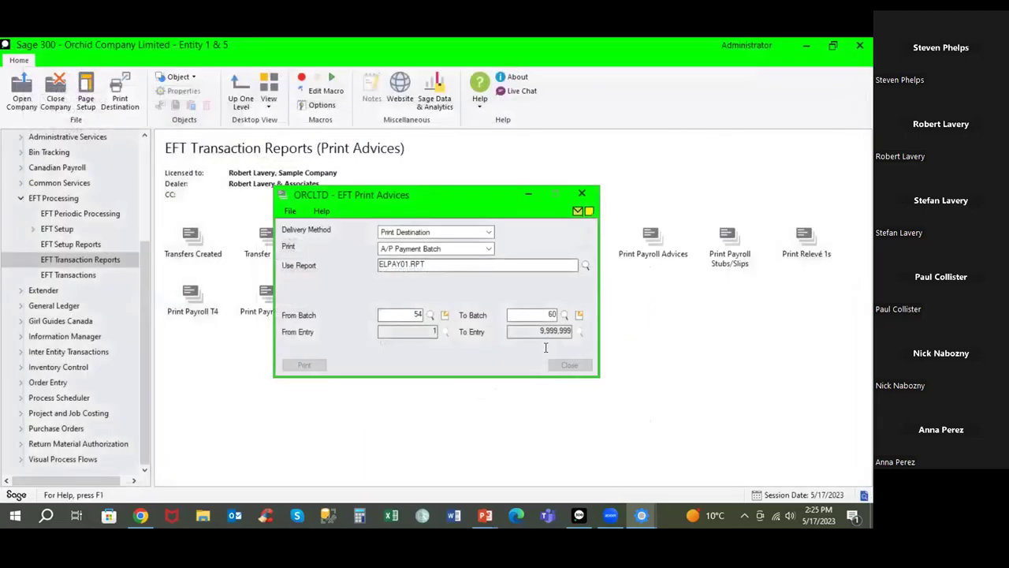
pyautogui.click(592, 175)
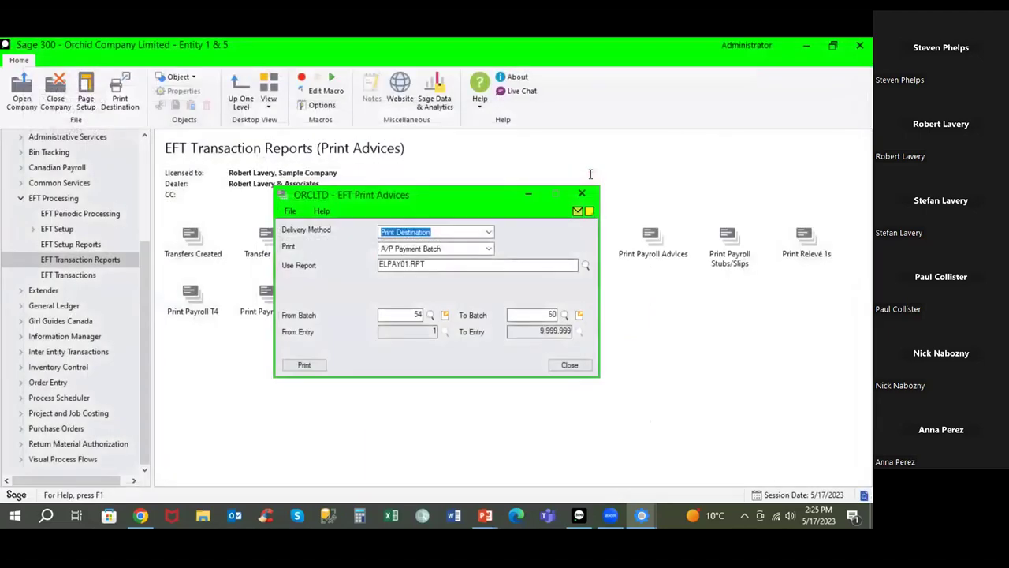
pyautogui.click(488, 233)
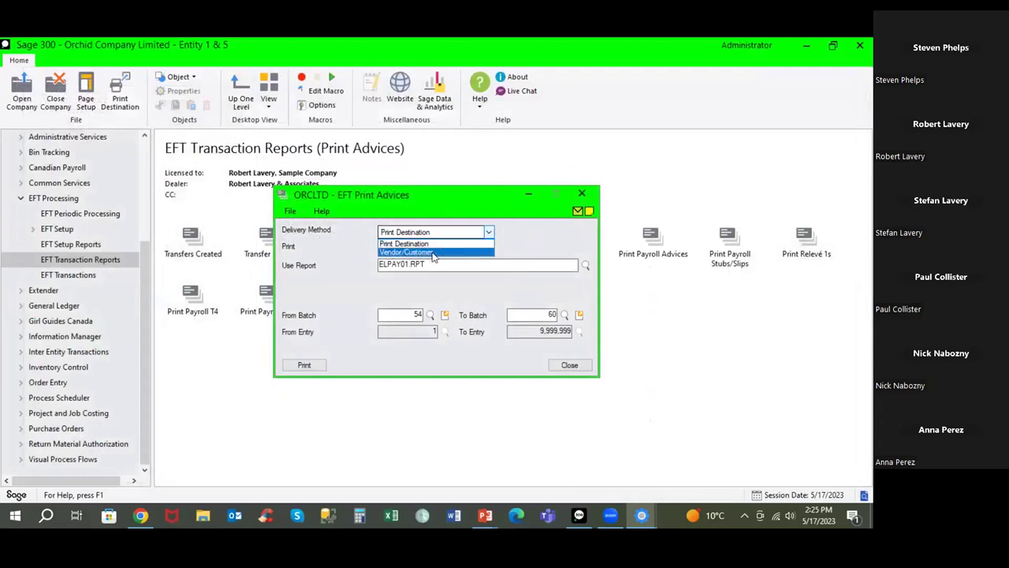
pyautogui.click(430, 251)
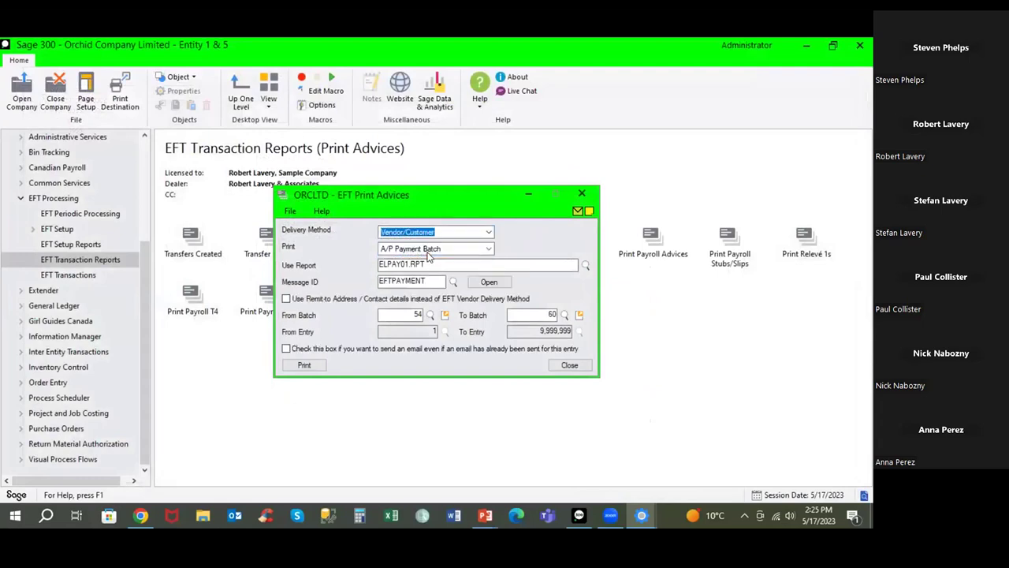
pyautogui.doubleClick(422, 281)
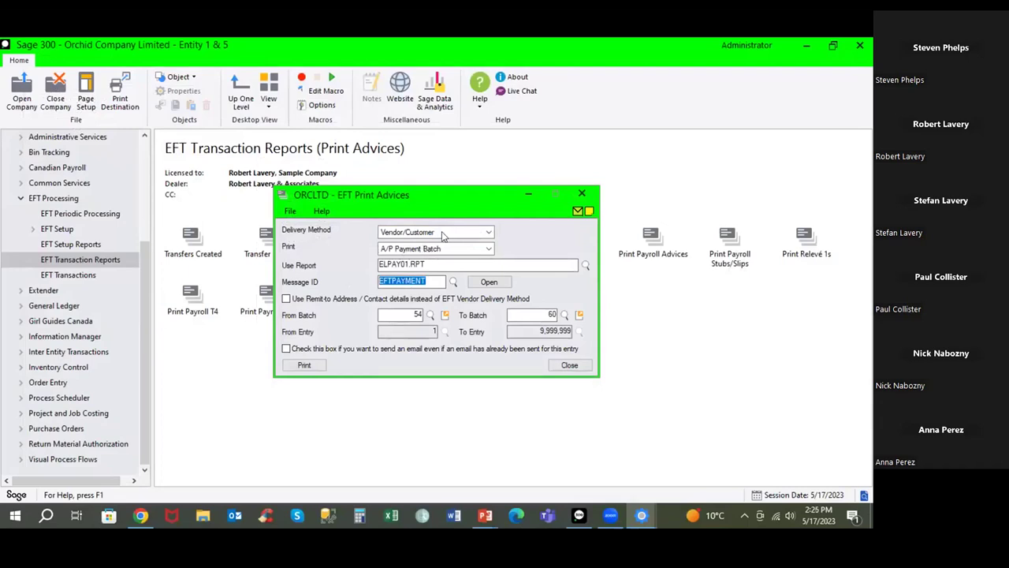
pyautogui.click(567, 366)
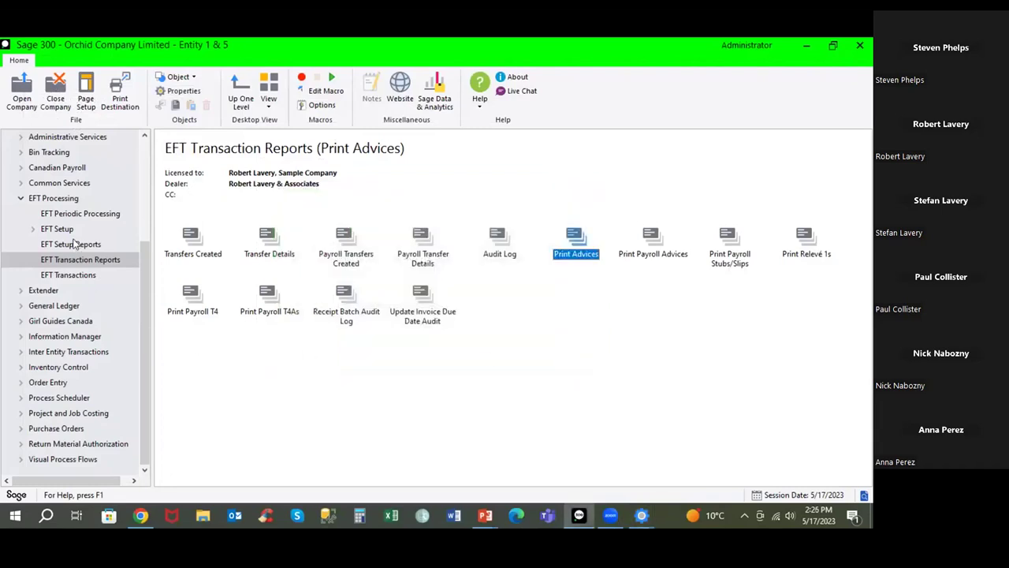
# - Open vendor 1200's EFT record, choose A/P Vendor Delivery Method, then close without saving
pyautogui.click(71, 230)
pyautogui.doubleClick(430, 238)
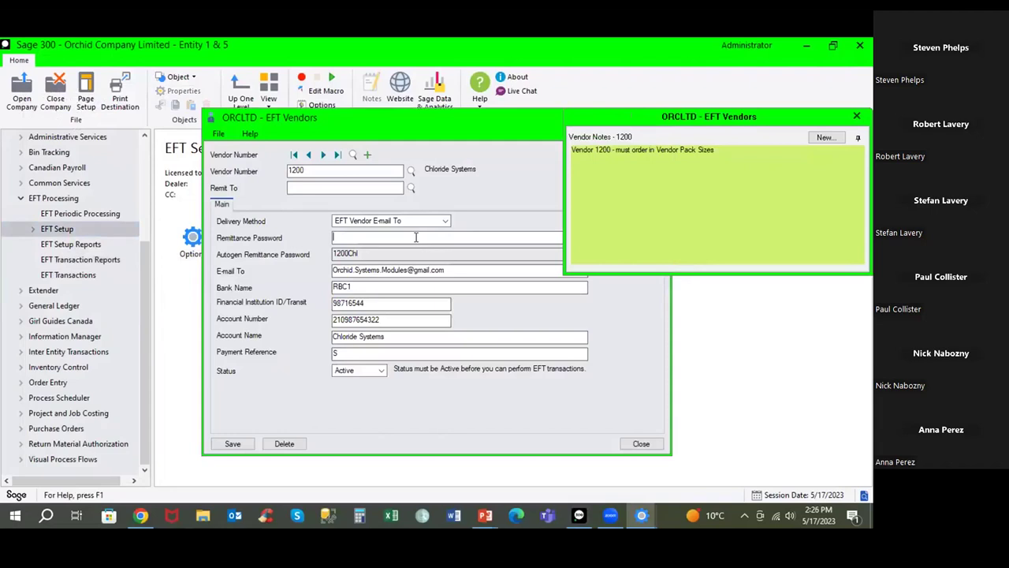
pyautogui.click(438, 224)
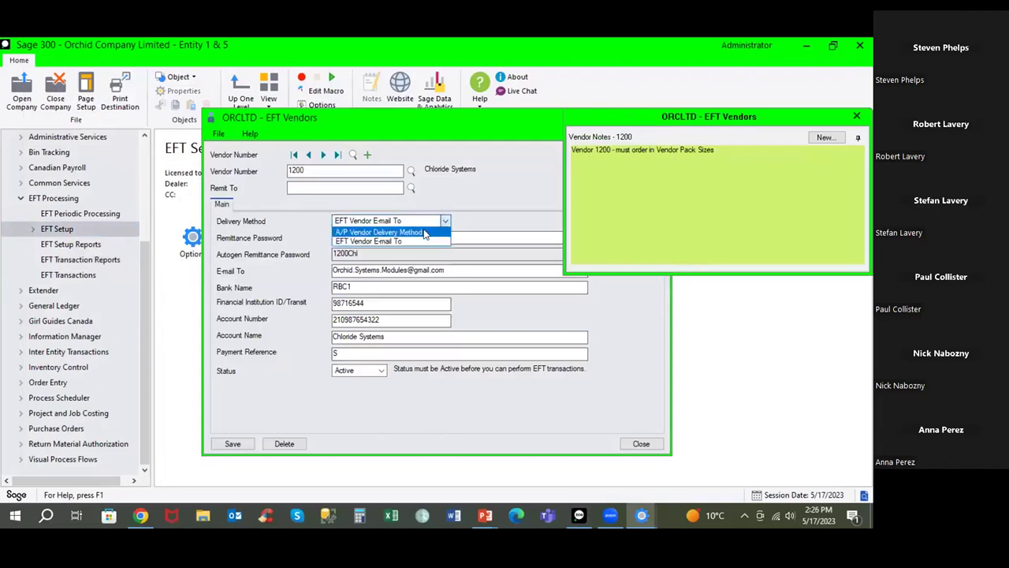
pyautogui.click(424, 231)
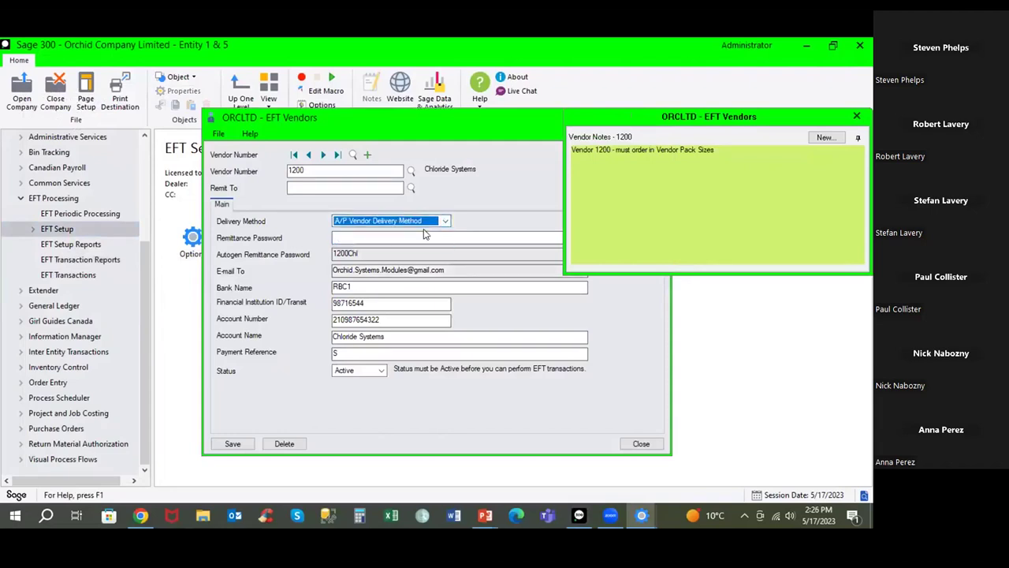
pyautogui.click(636, 447)
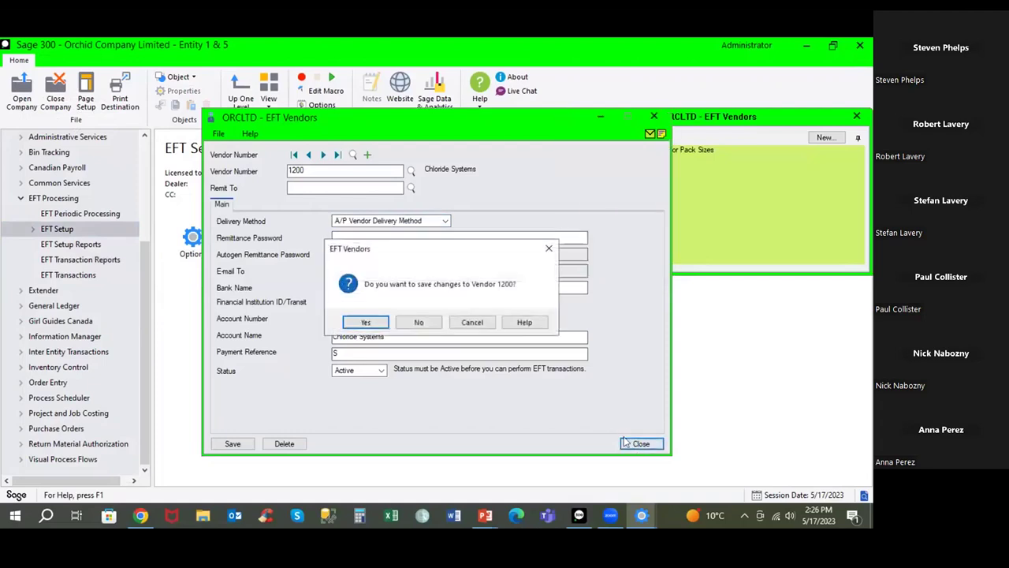
pyautogui.click(419, 322)
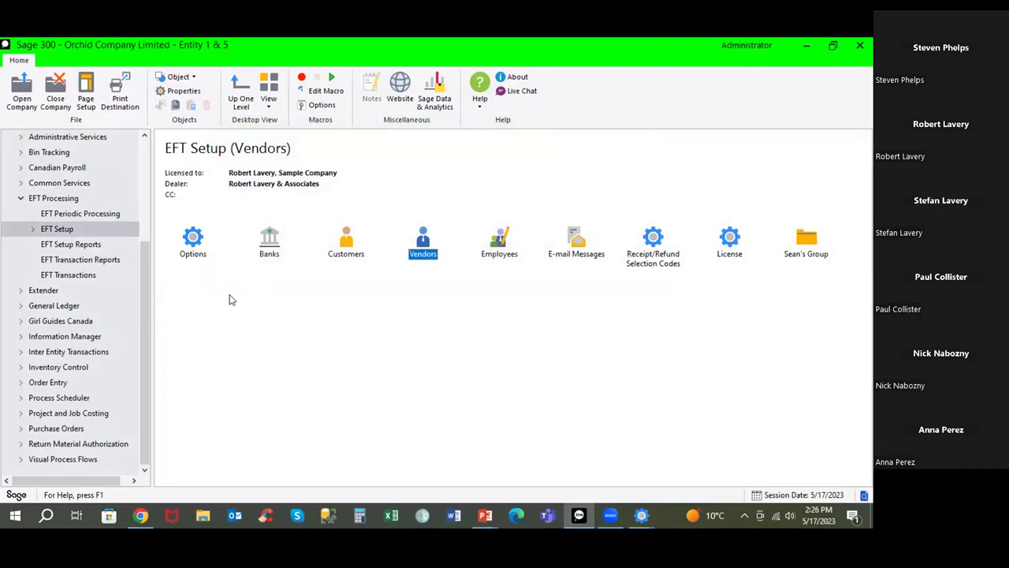
# - Select E-mail Messages, show EFT Transactions, then switch back to the PowerPoint slide show
pyautogui.click(560, 246)
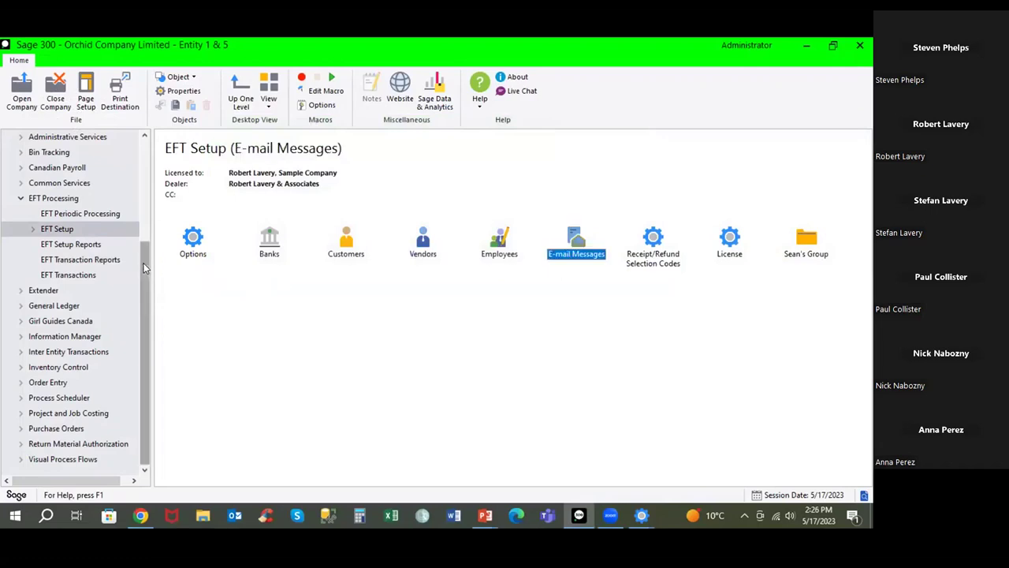
pyautogui.click(86, 278)
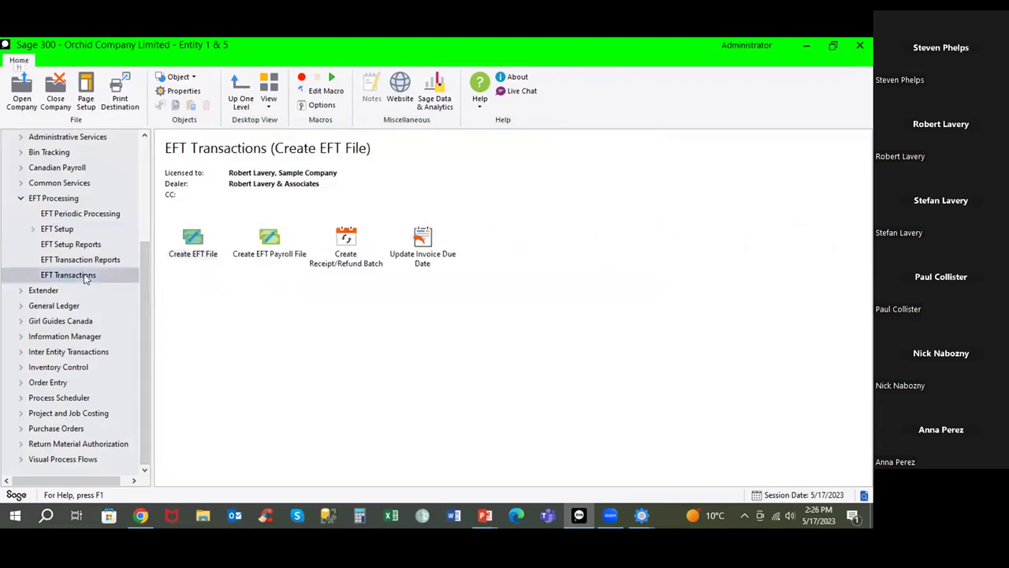
pyautogui.hotkey('alt', 'Tab')
pyautogui.hotkey('alt', 'Tab')
pyautogui.hotkey('alt', 'Tab')
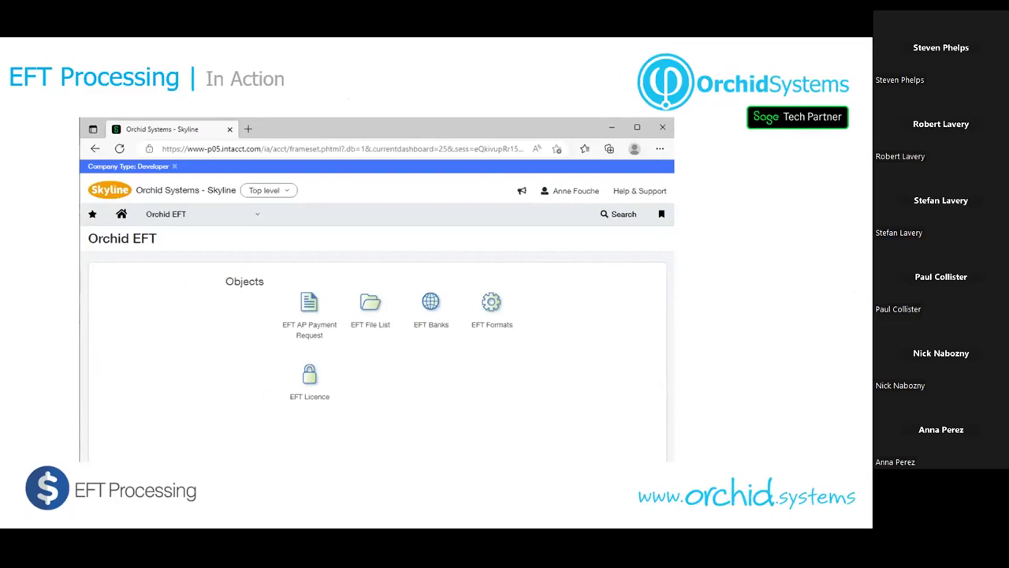
# - Advance to the EFT Files slide listing file 10697 at 5,310.00
pyautogui.press('Right')
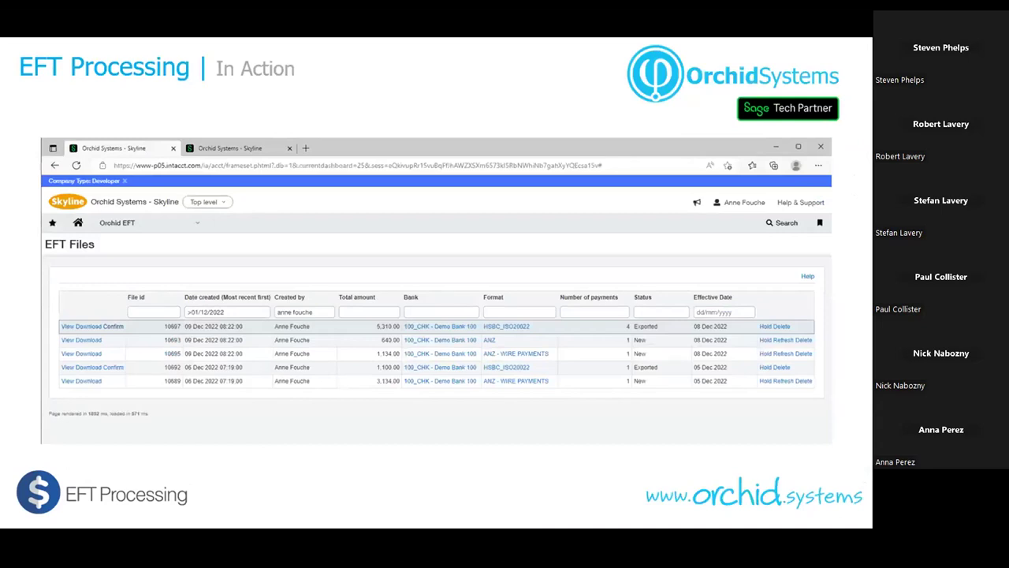
# - Advance the slide show to the AP payments diagram slide
pyautogui.press('Right')
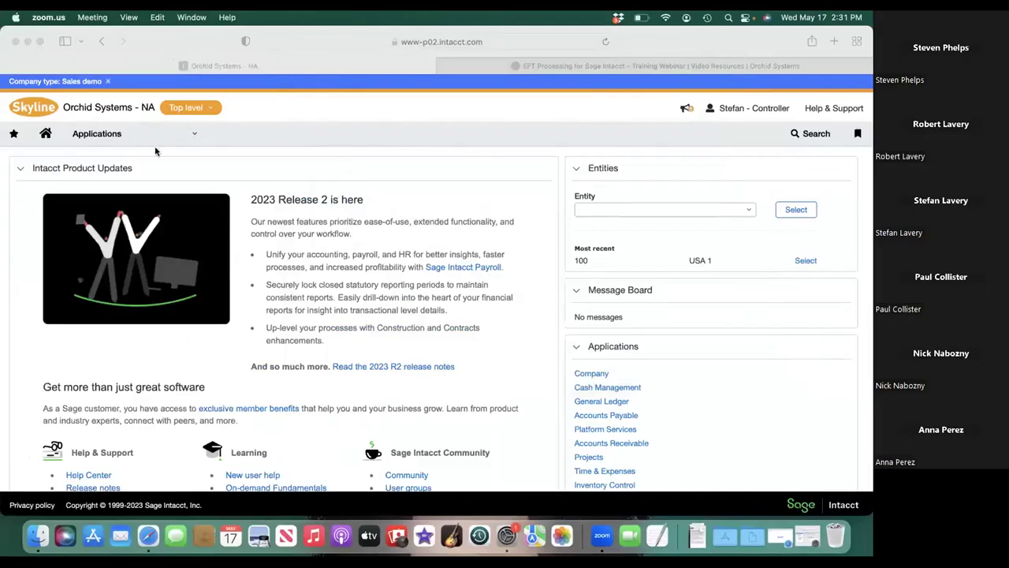
# - Open the Orchid EFT Formats list with its seven formats, including NACHA_PRENOTE, CAN_CPA005 and SEPA
pyautogui.click(193, 139)
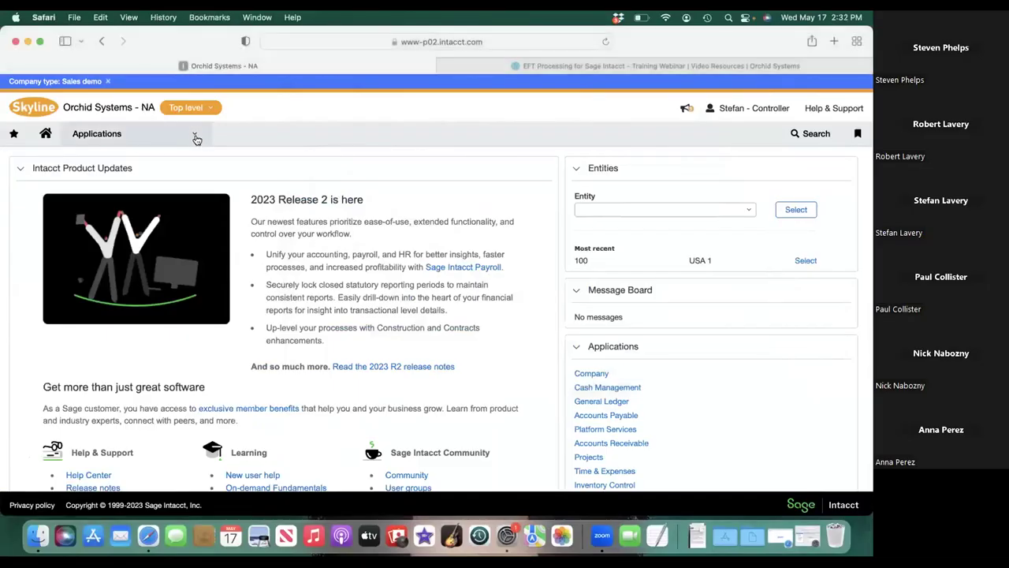
pyautogui.click(193, 135)
pyautogui.scroll(-1, 176, 280)
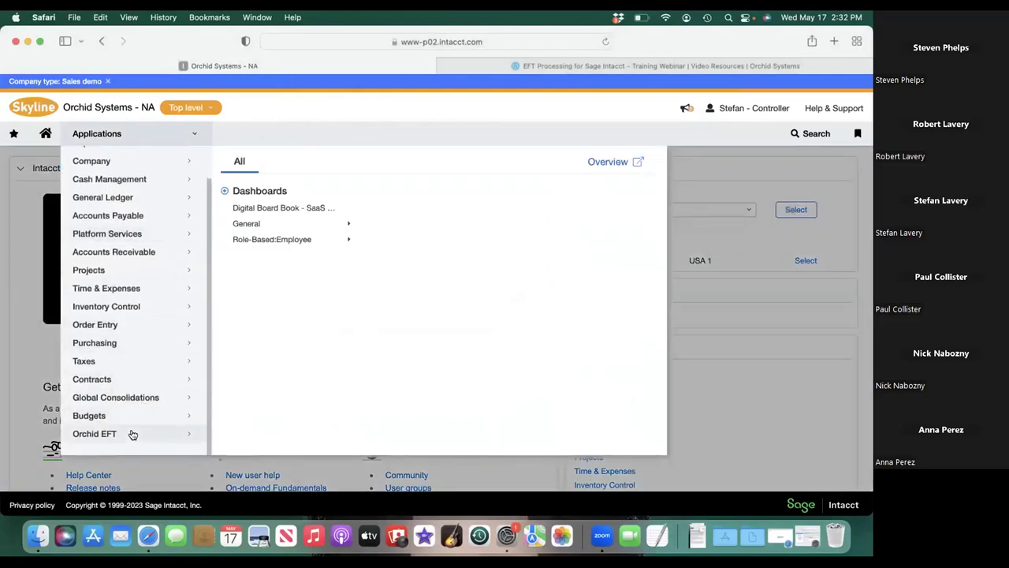
pyautogui.moveTo(132, 434)
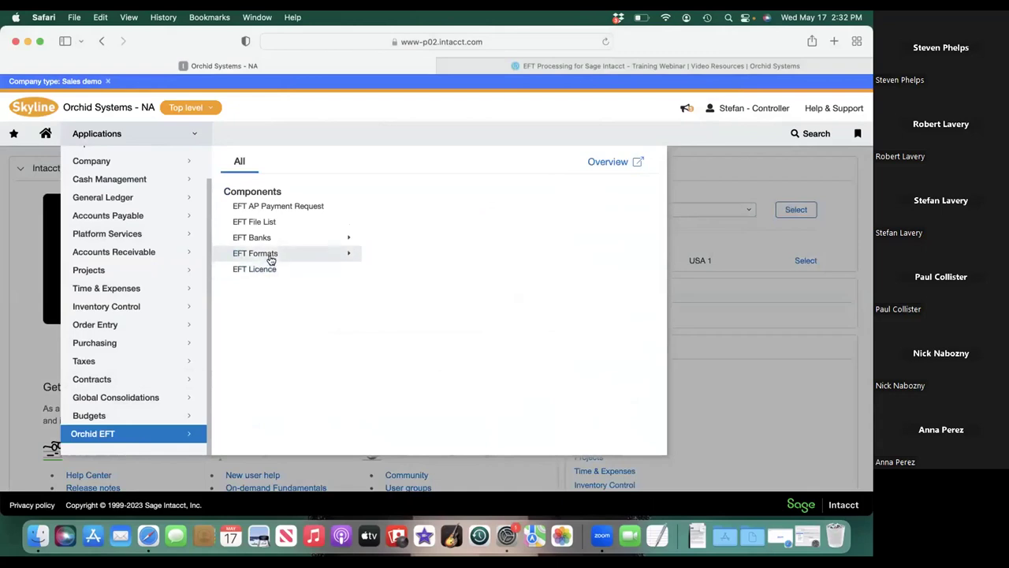
pyautogui.click(318, 251)
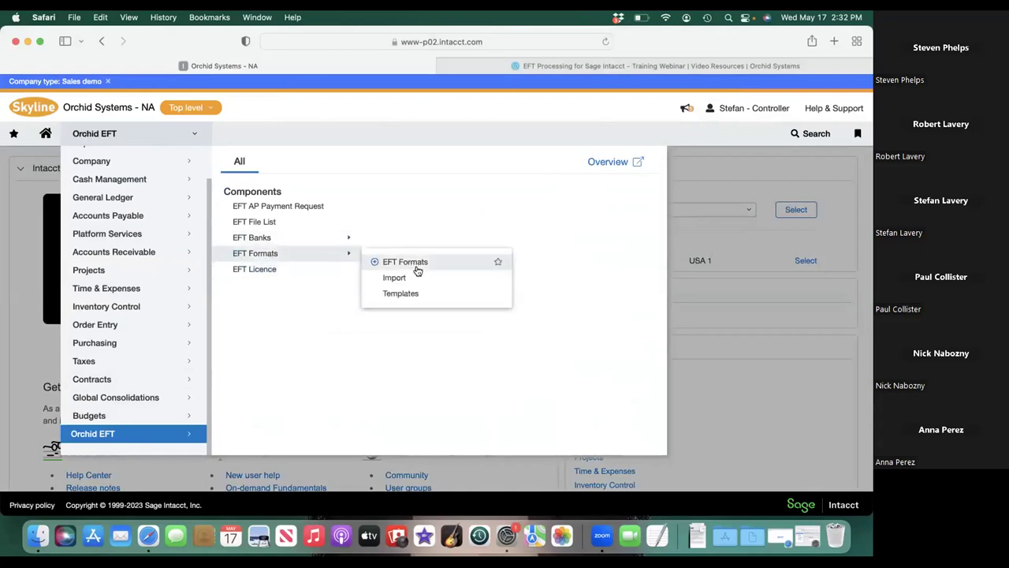
pyautogui.click(416, 264)
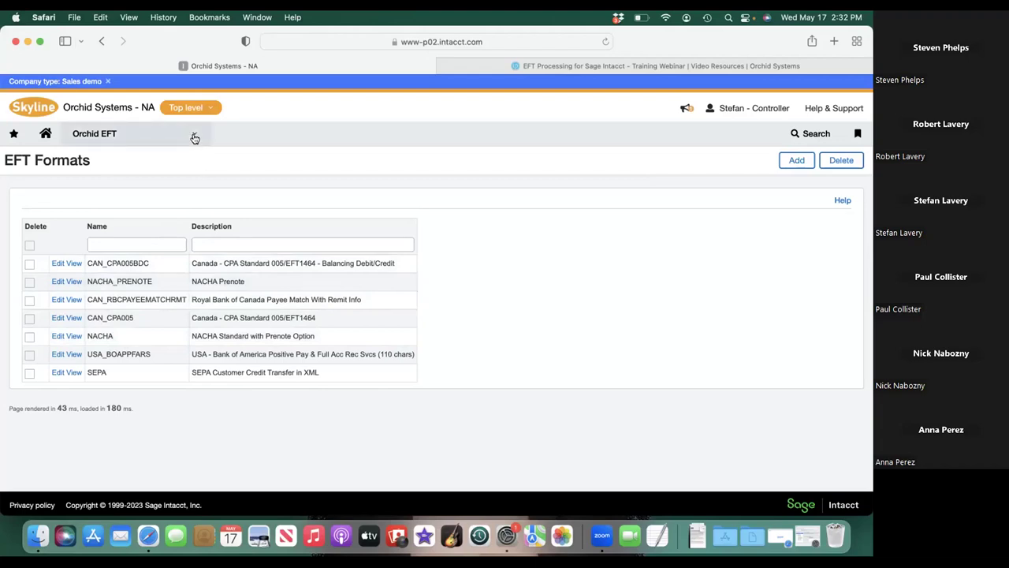
pyautogui.click(195, 138)
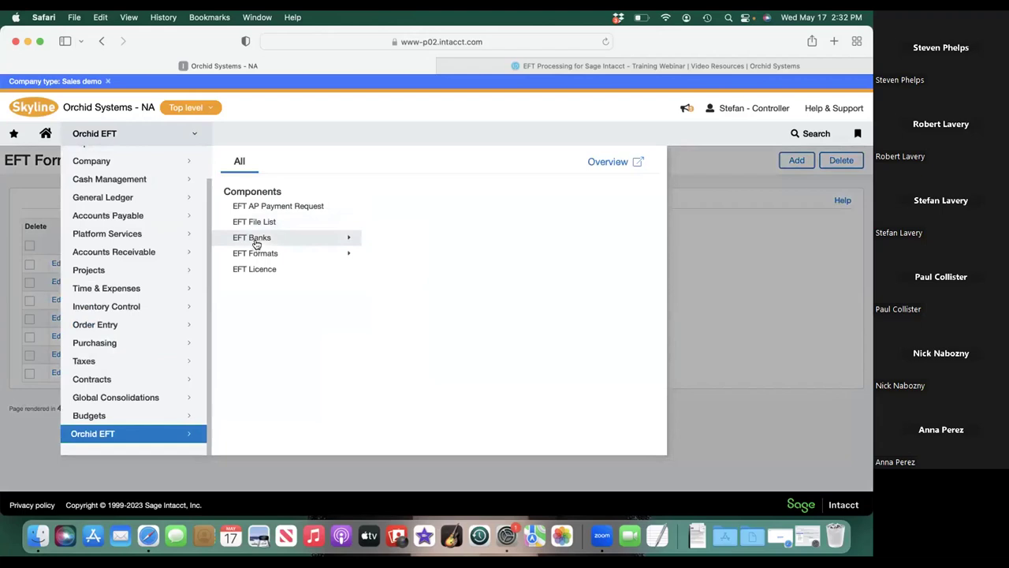
# - Open the EFT Banks list and point out the CAN_CPA005 and 100_CHK - NACHA banks
pyautogui.moveTo(256, 241)
pyautogui.click(414, 251)
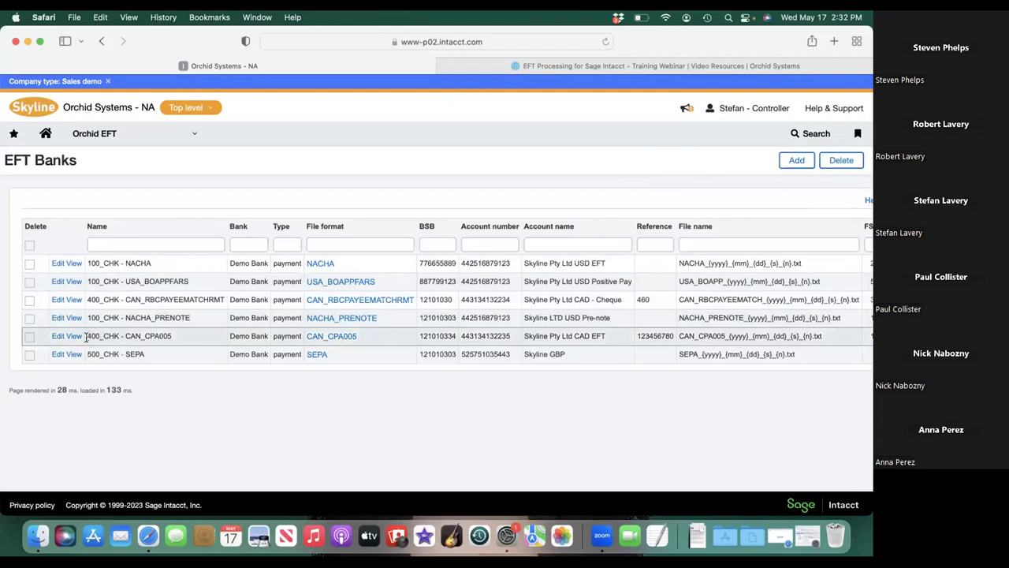
pyautogui.moveTo(88, 336); pyautogui.dragTo(146, 335)
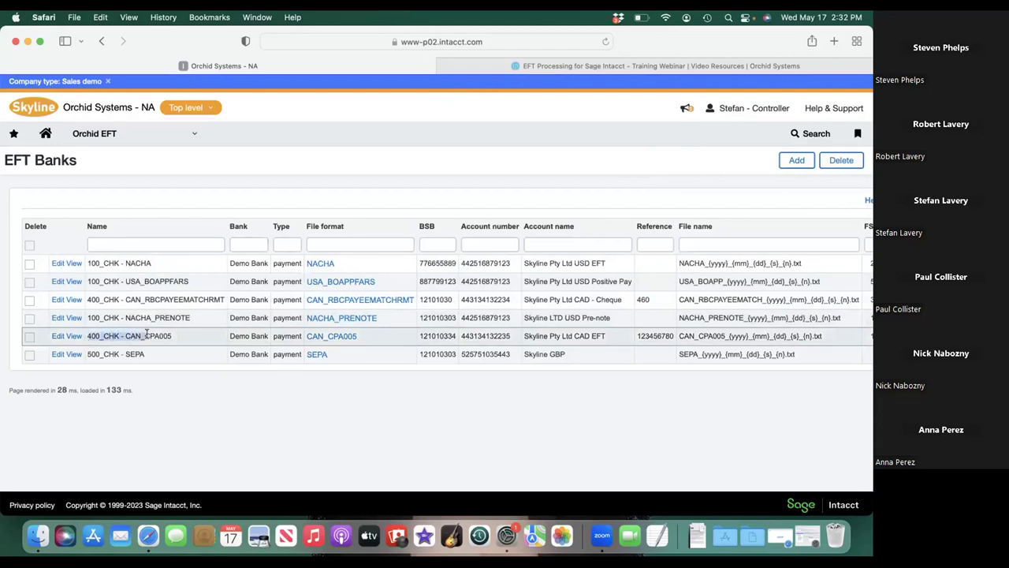
pyautogui.click(195, 339)
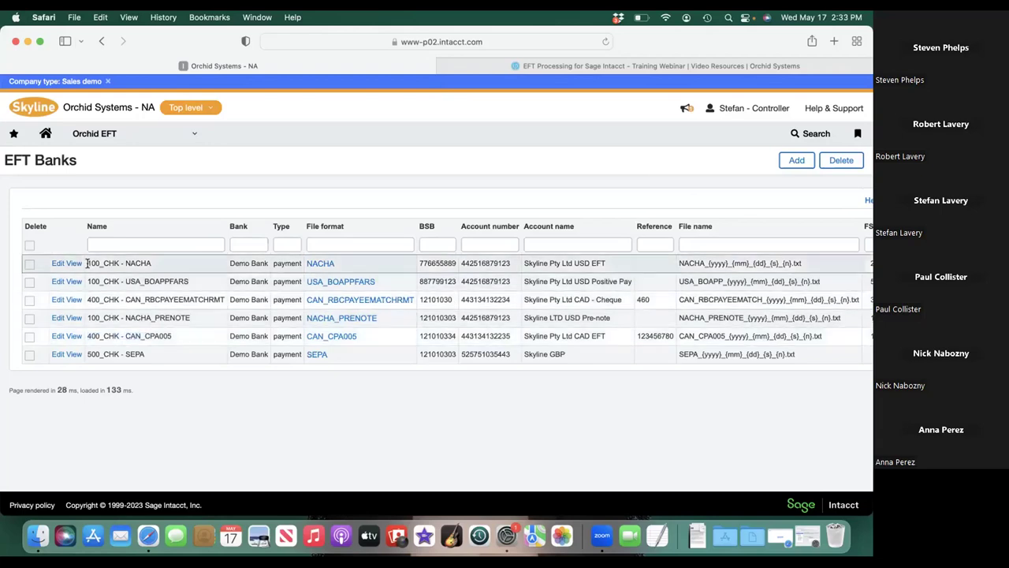
pyautogui.moveTo(86, 263); pyautogui.dragTo(156, 268)
pyautogui.click(169, 265)
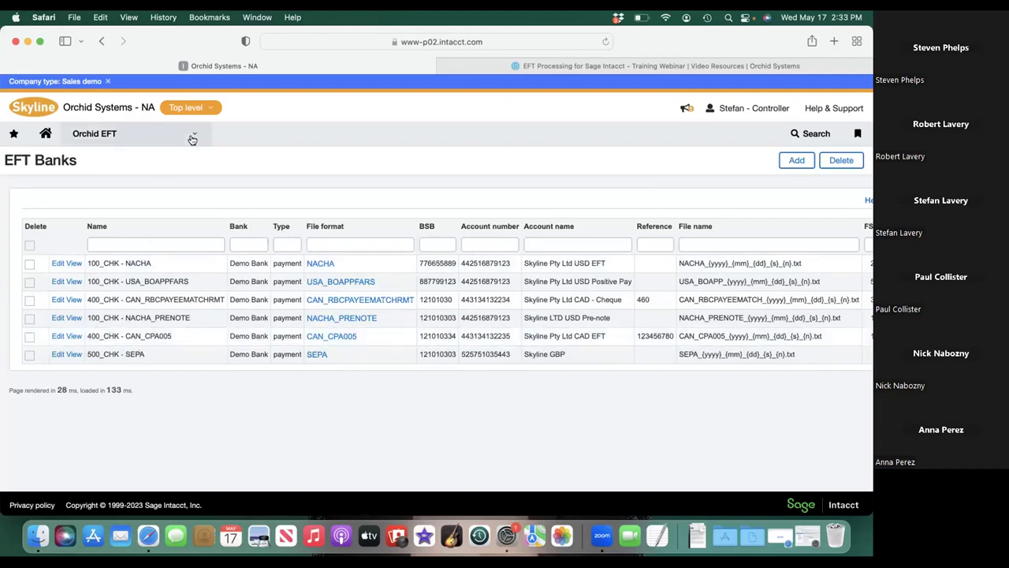
# - Open the Accounts Payable vendors list at page 3
pyautogui.click(193, 139)
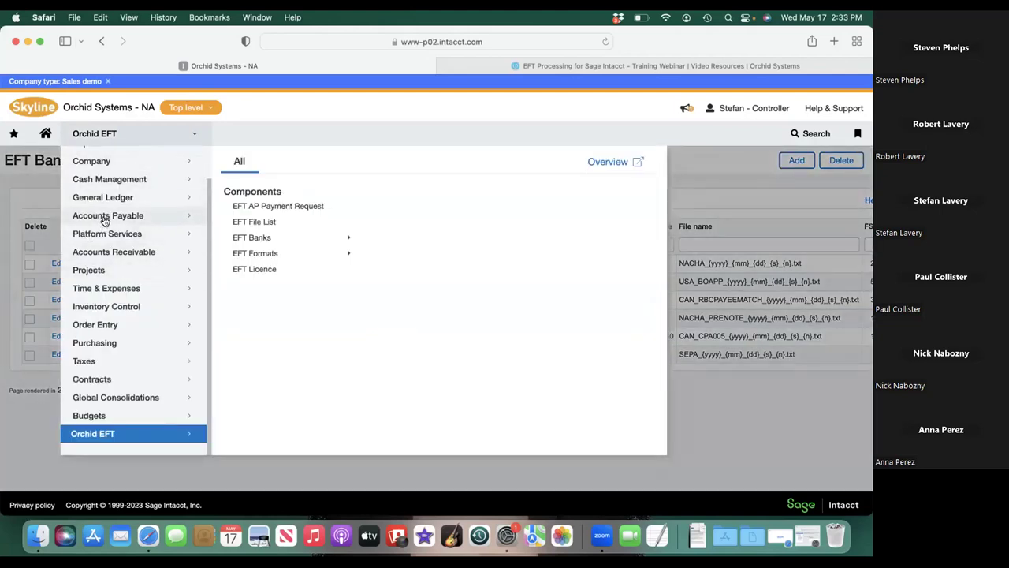
pyautogui.moveTo(105, 221)
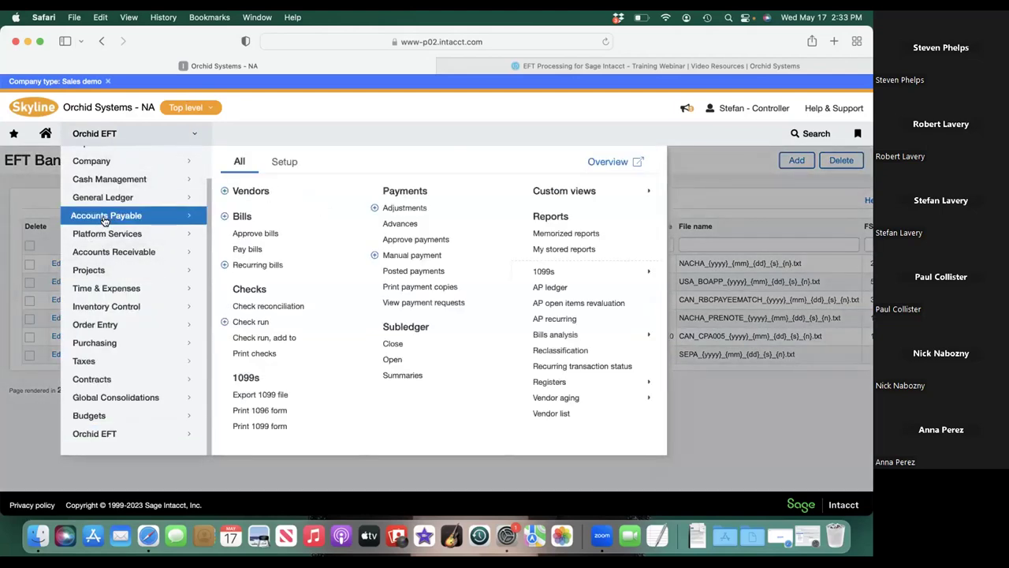
pyautogui.click(254, 191)
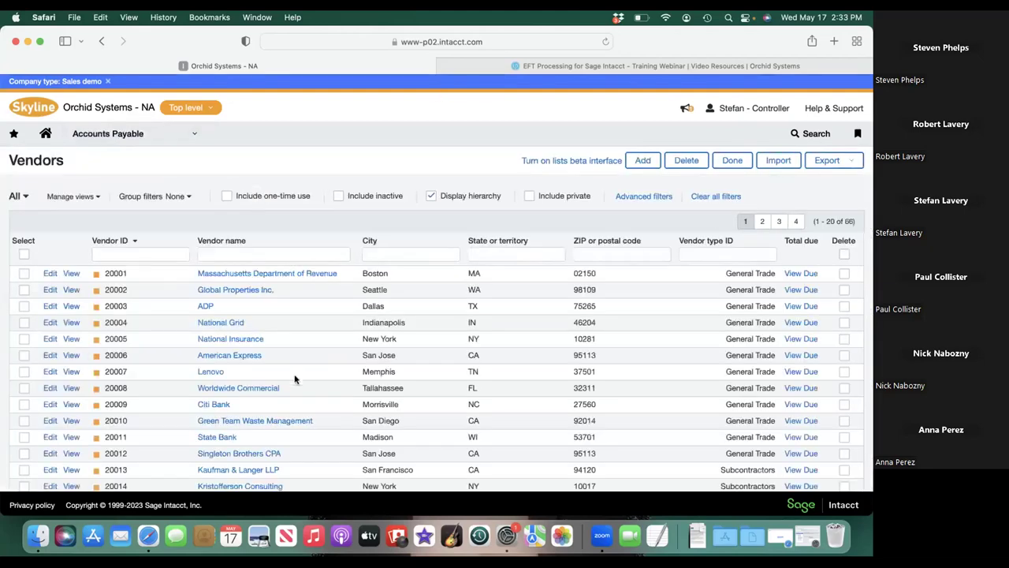
pyautogui.click(779, 223)
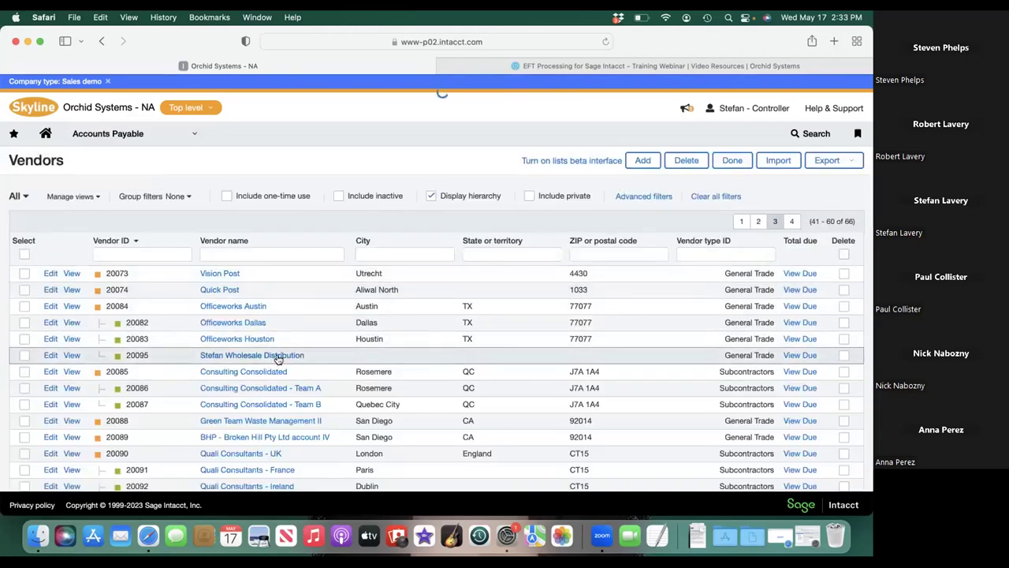
# - Look through vendor 20095's record, then go to the Accounts Payable Bills list
pyautogui.click(278, 356)
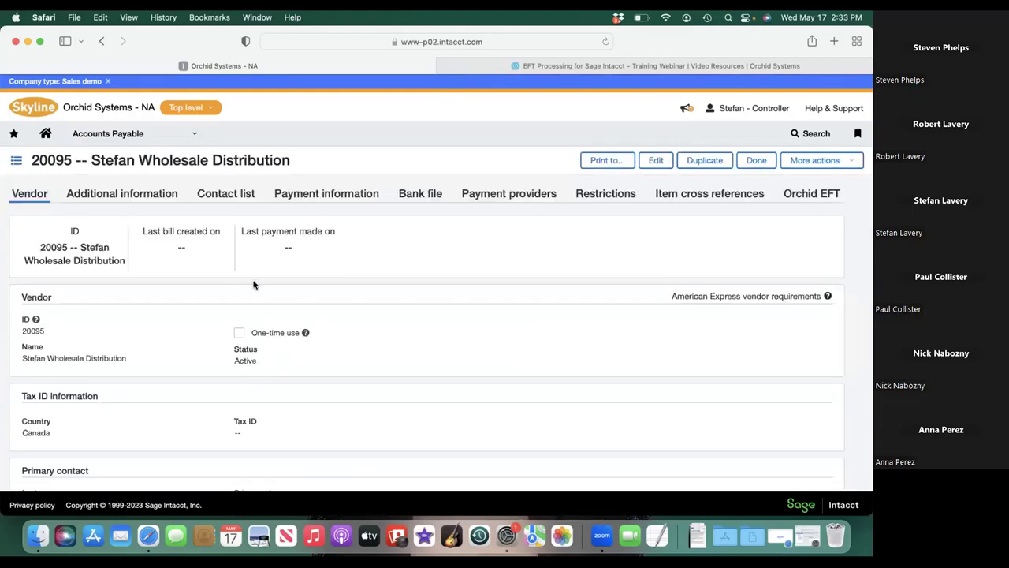
pyautogui.scroll(-3, 254, 284)
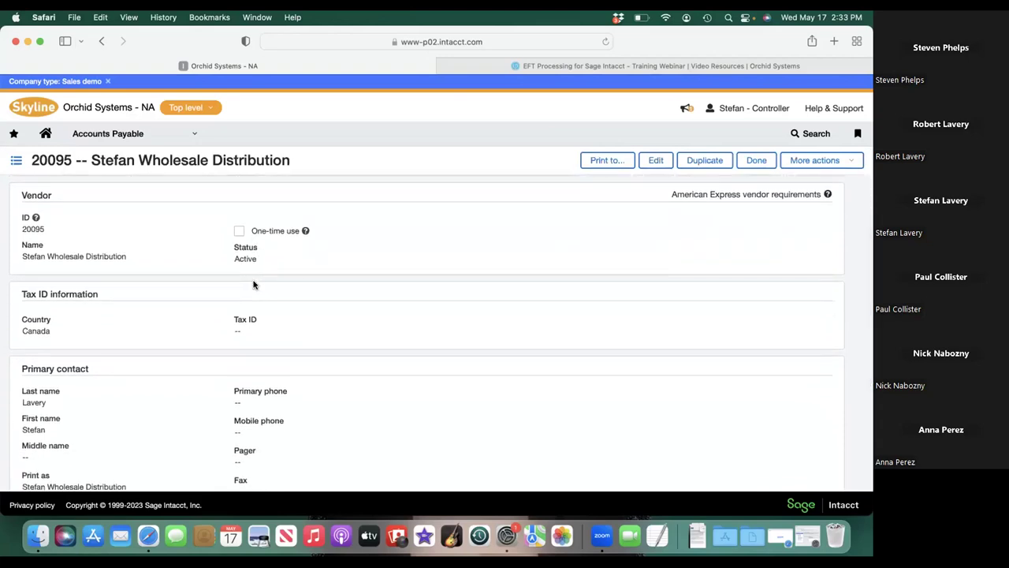
pyautogui.scroll(-5, 254, 285)
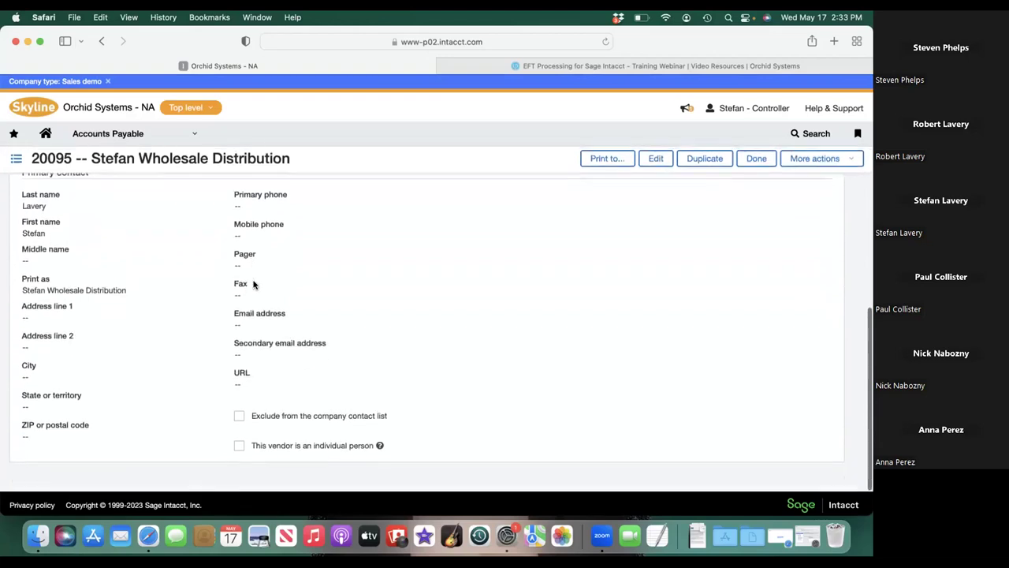
pyautogui.scroll(8, 257, 280)
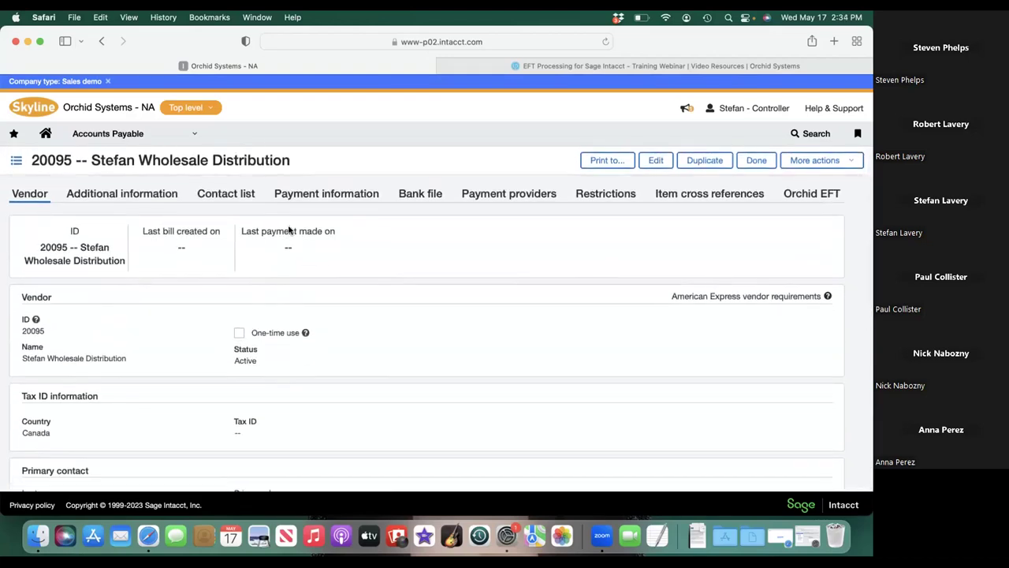
pyautogui.click(189, 135)
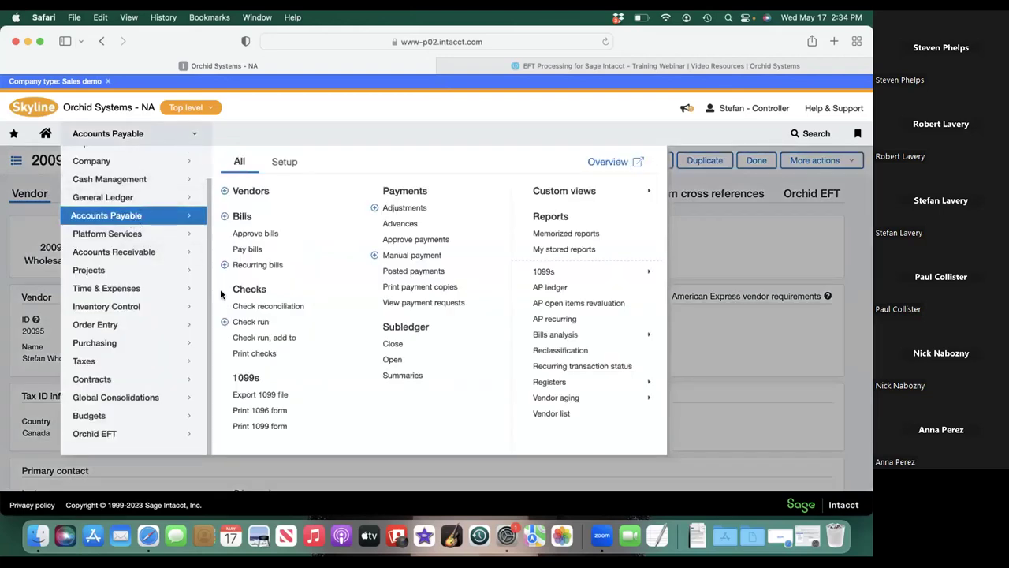
pyautogui.click(247, 223)
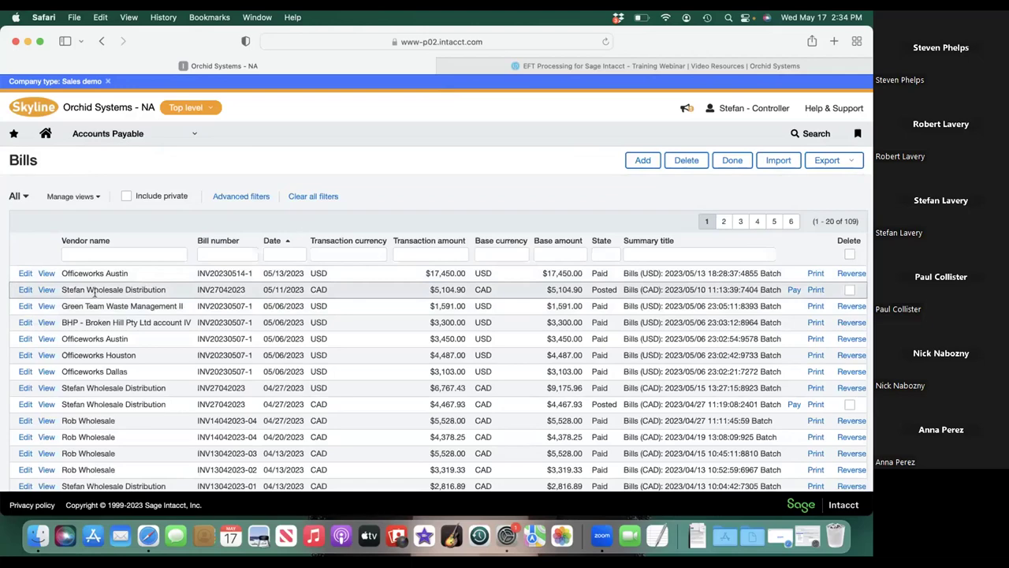
# - Duplicate posted bill INV27042023 into a new bill for vendor 20097 and review its entries
pyautogui.click(26, 290)
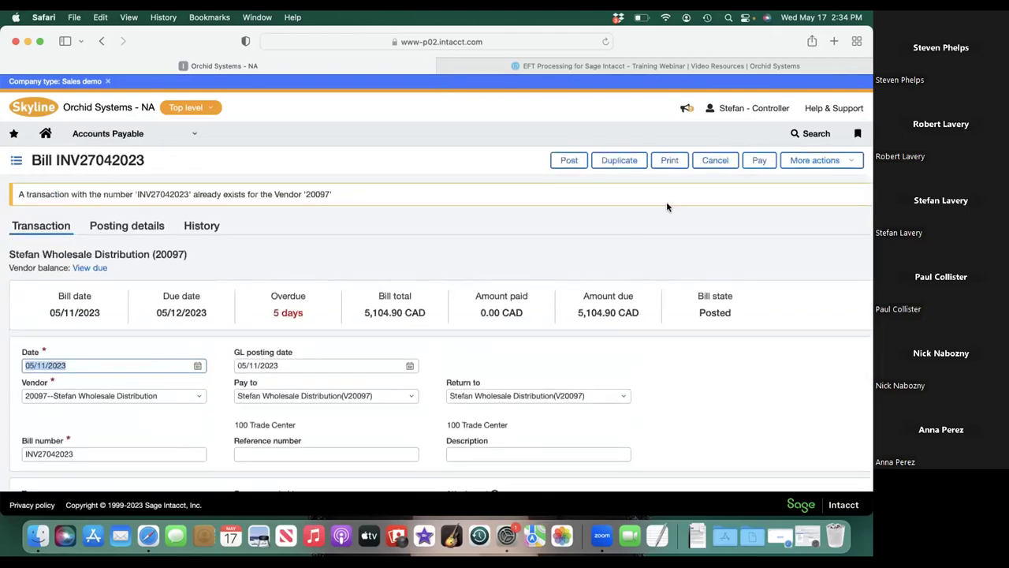
pyautogui.click(620, 161)
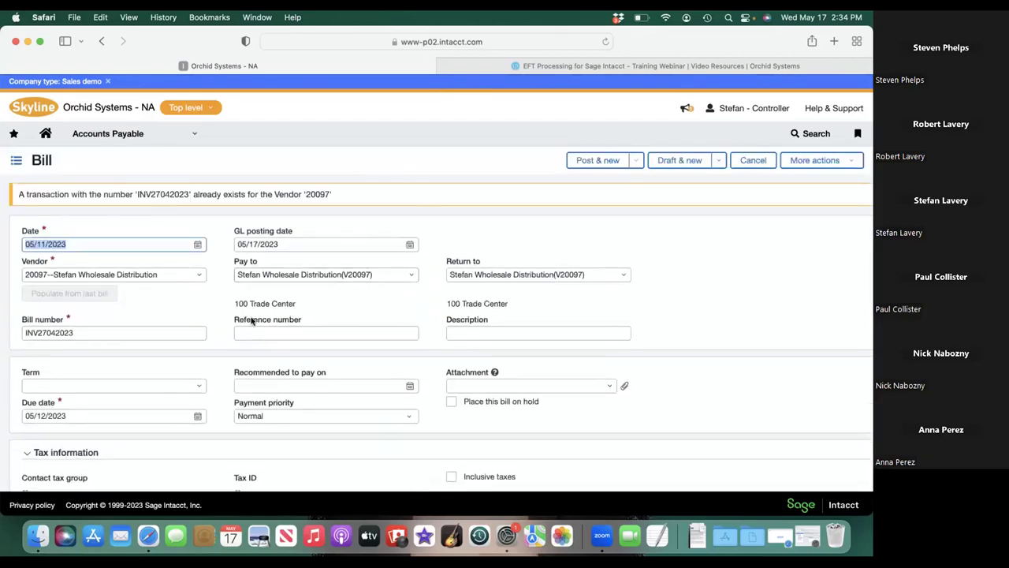
pyautogui.scroll(-8, 252, 320)
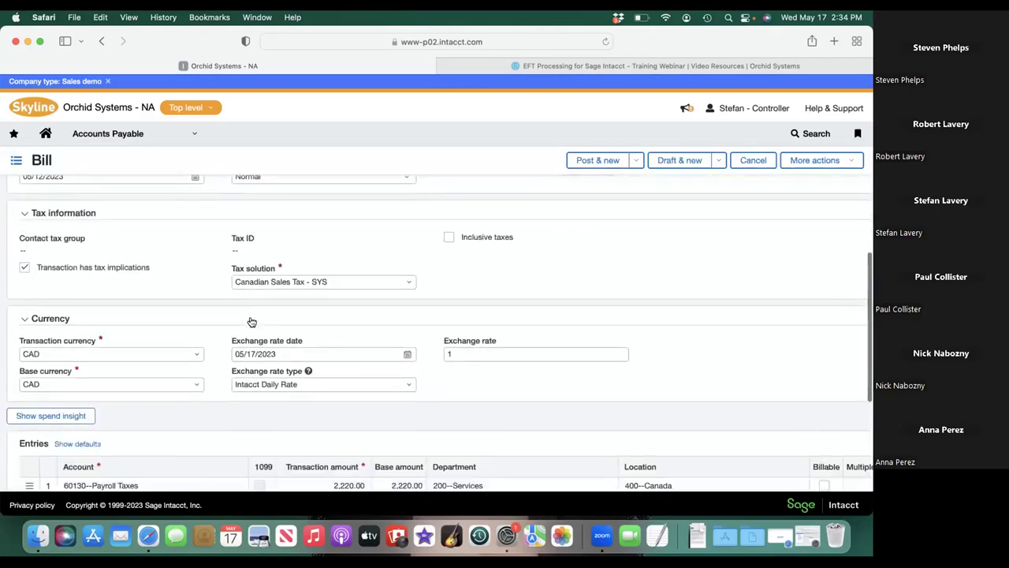
pyautogui.scroll(-3, 251, 320)
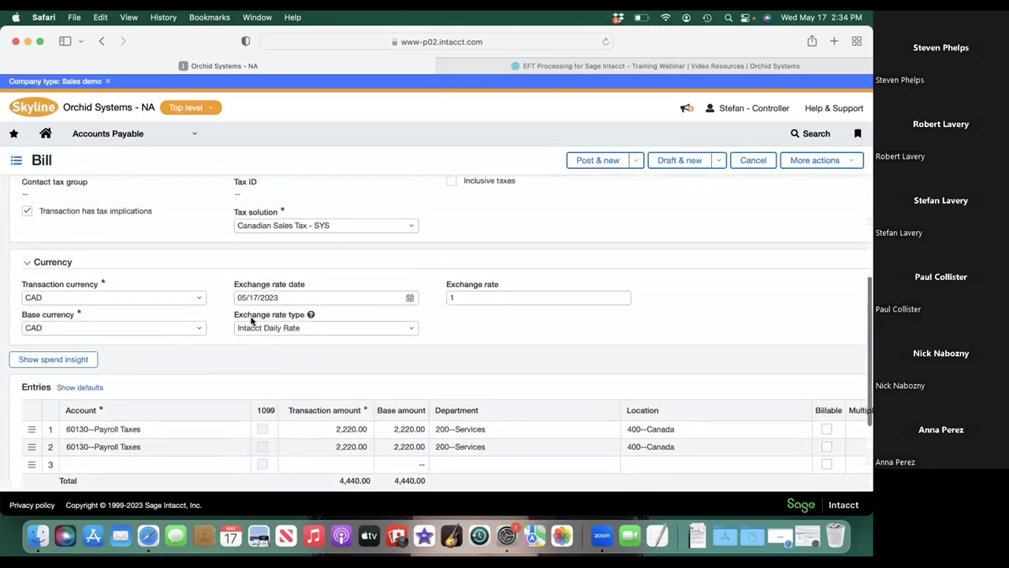
pyautogui.scroll(8, 252, 320)
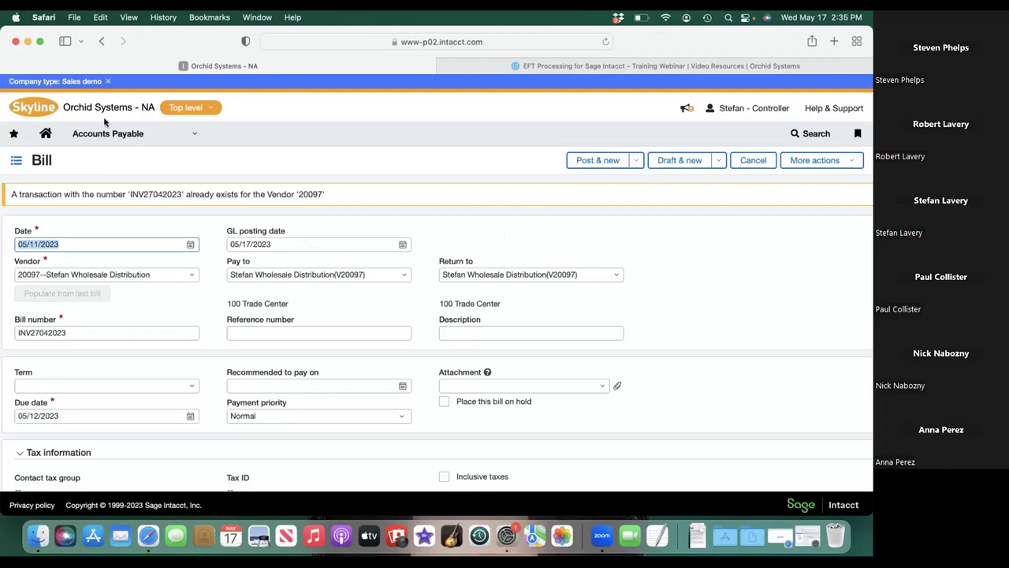
# - In EFT AP Payment Request, generate an EFT file for the Officeworks Dallas $3,103.00 payment
pyautogui.click(196, 138)
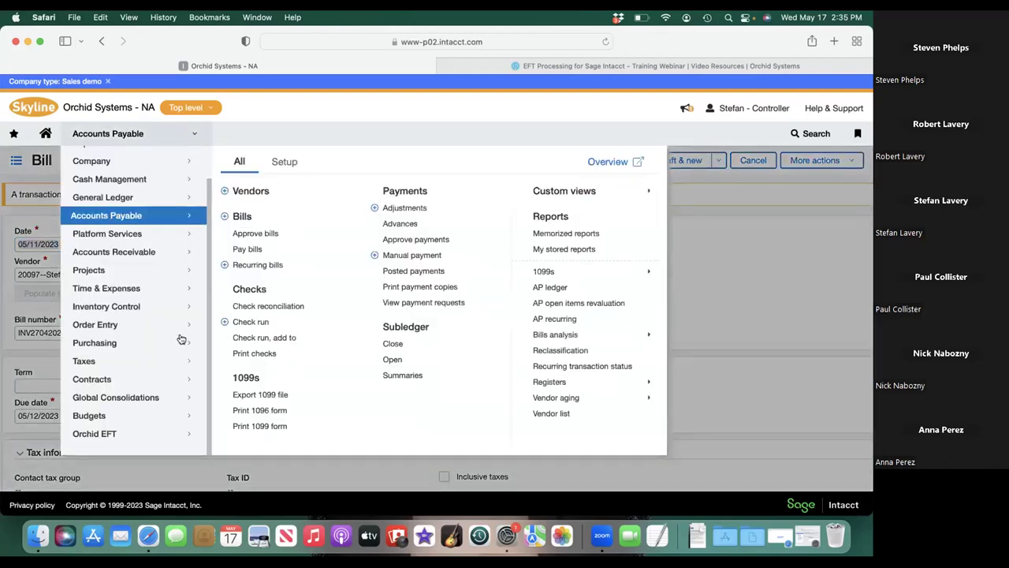
pyautogui.click(124, 441)
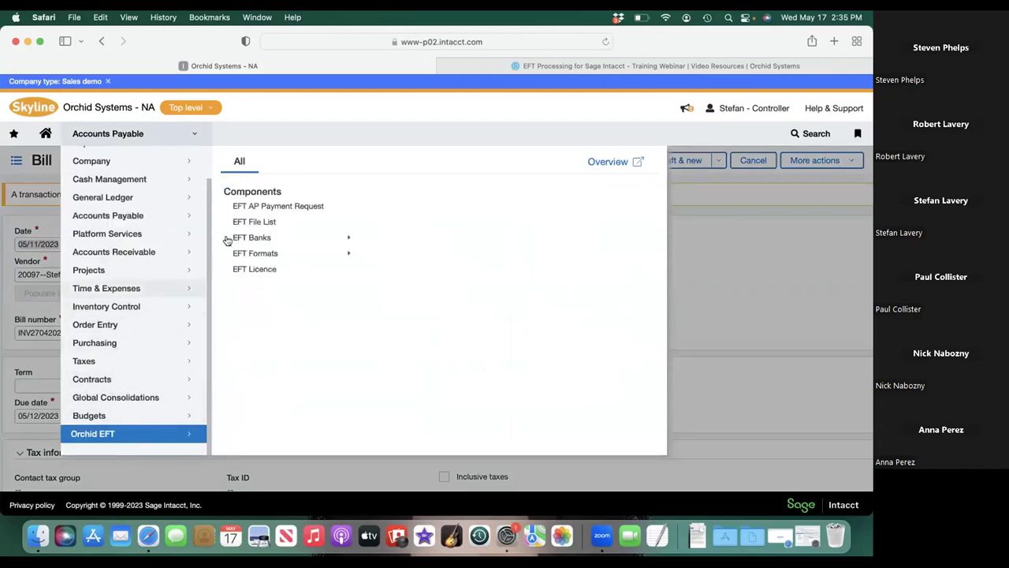
pyautogui.click(255, 208)
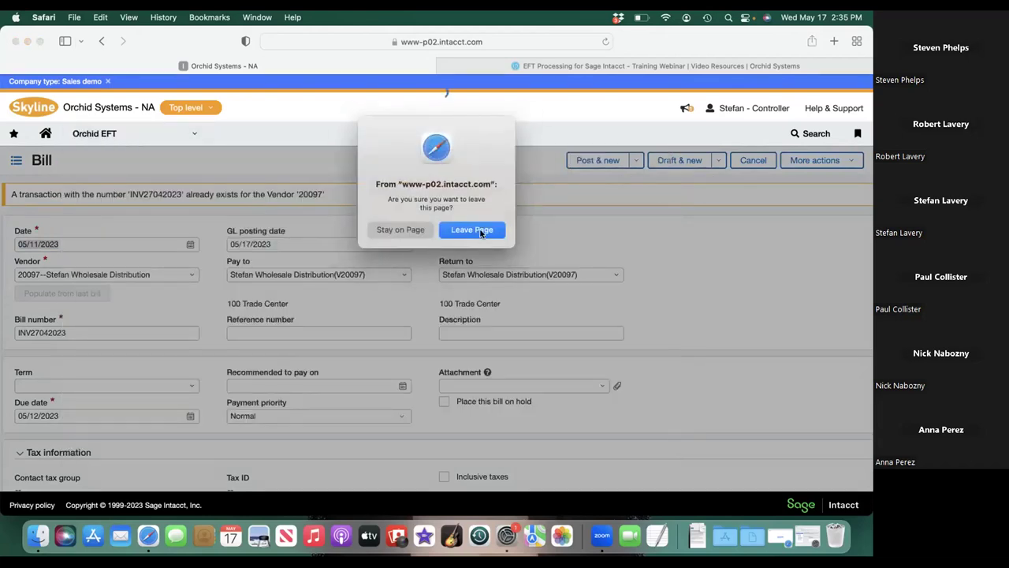
pyautogui.click(481, 231)
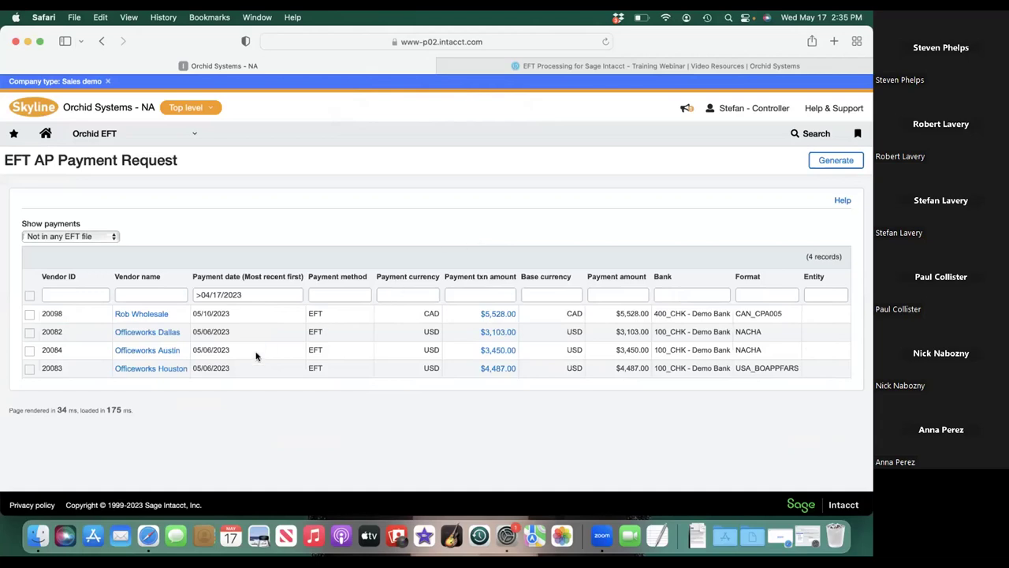
pyautogui.click(30, 334)
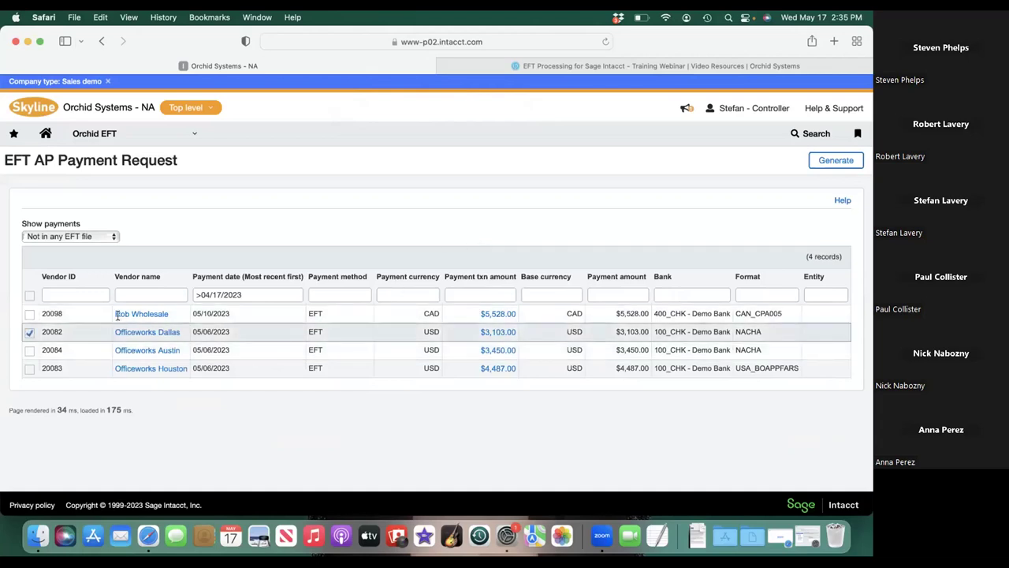
pyautogui.click(836, 161)
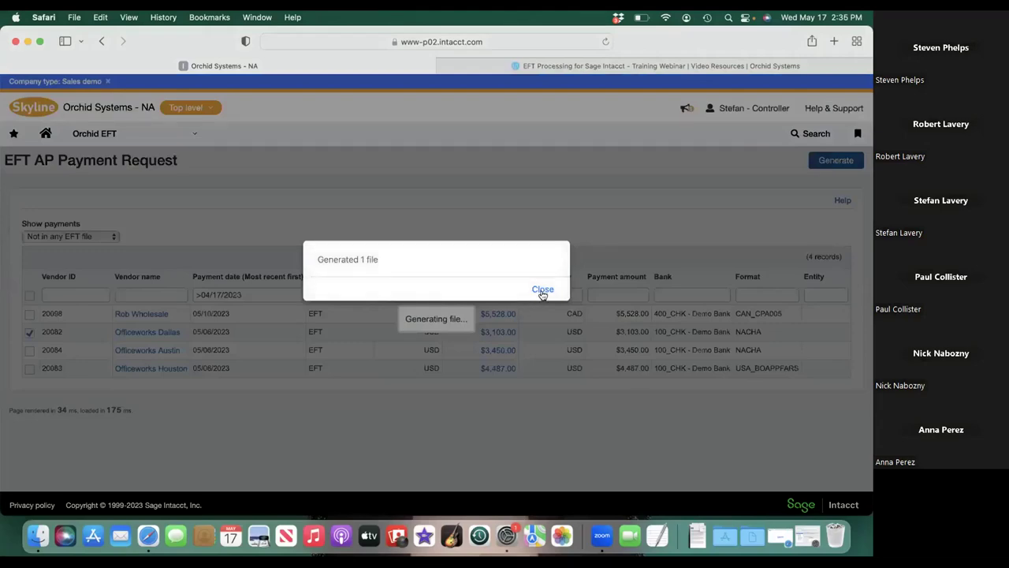
pyautogui.click(542, 290)
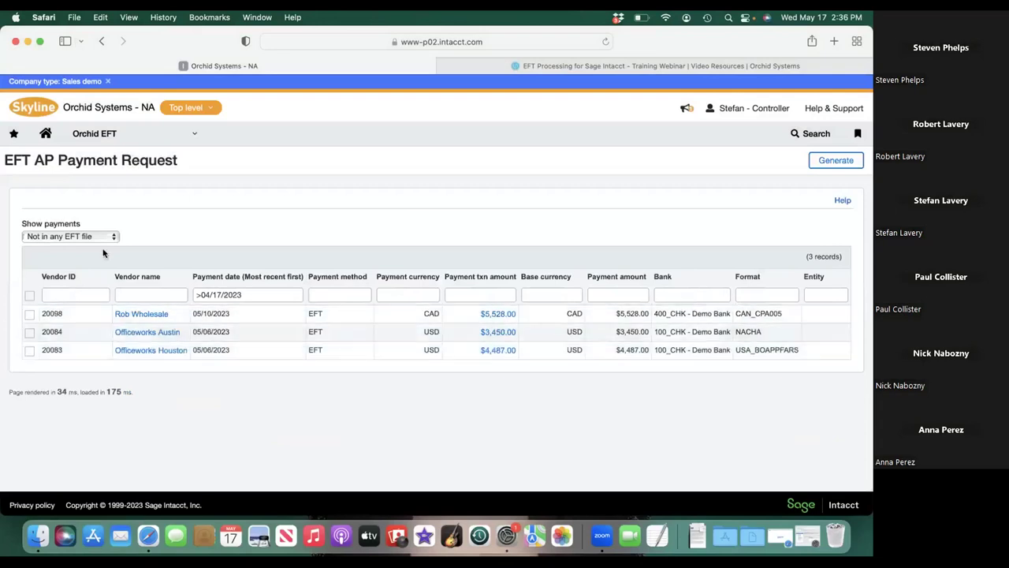
# - Download EFT file 10161 as NACHA_2023_05_17_21_1.txt and point out its Exported status
pyautogui.click(195, 137)
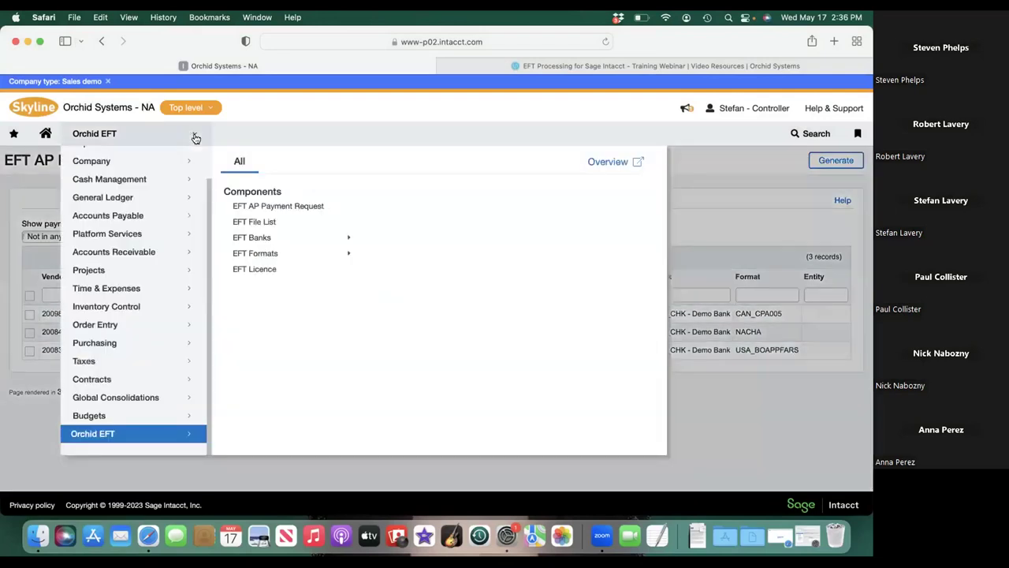
pyautogui.click(254, 224)
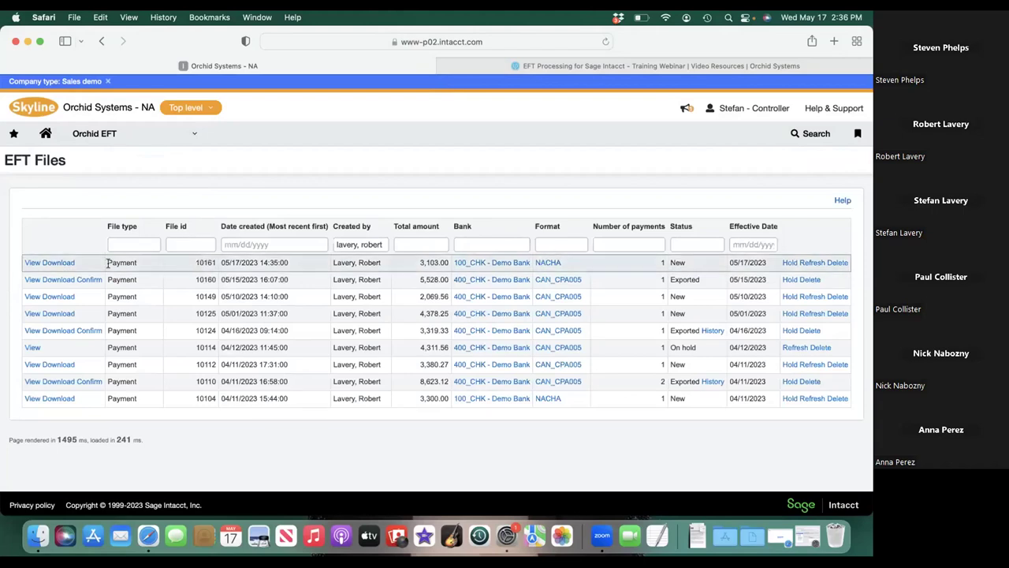
pyautogui.click(56, 265)
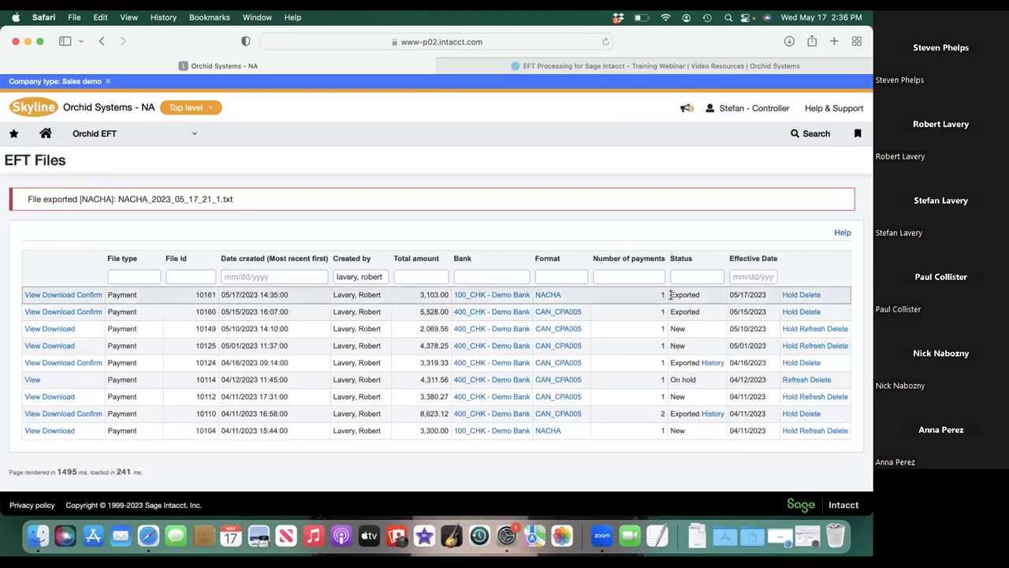
pyautogui.moveTo(670, 294); pyautogui.dragTo(702, 294)
pyautogui.click(697, 536)
pyautogui.click(694, 490)
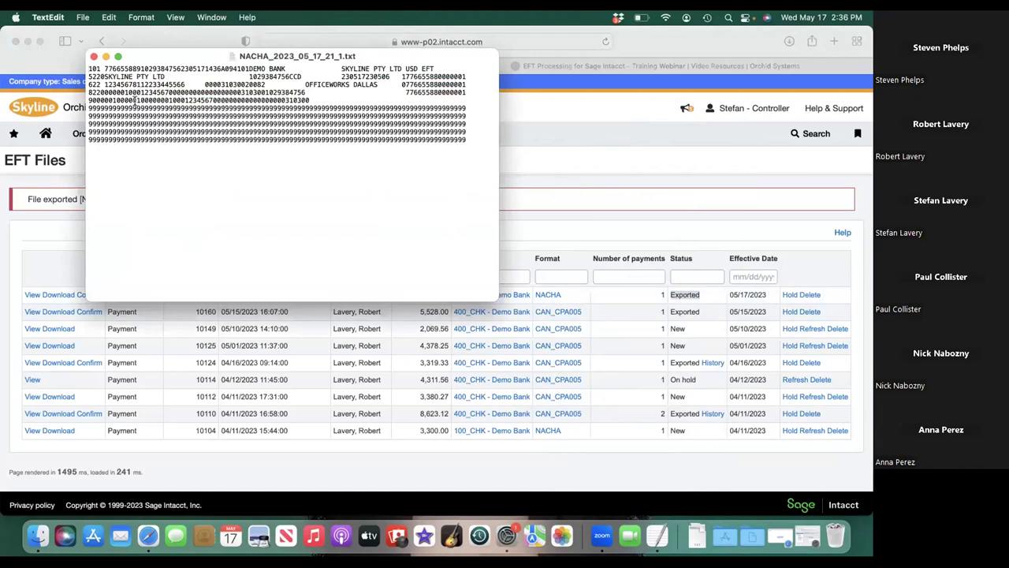
pyautogui.press('super+q')
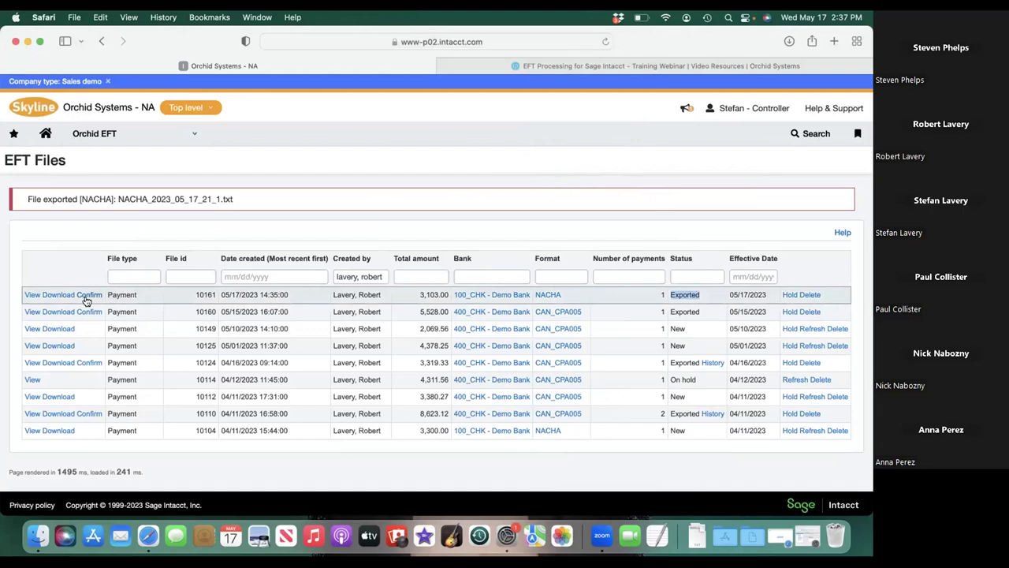
# - Put EFT file 10161 on hold and refresh it, dismissing the 'EFT File not updated' message
pyautogui.click(709, 294)
pyautogui.click(789, 296)
pyautogui.click(793, 295)
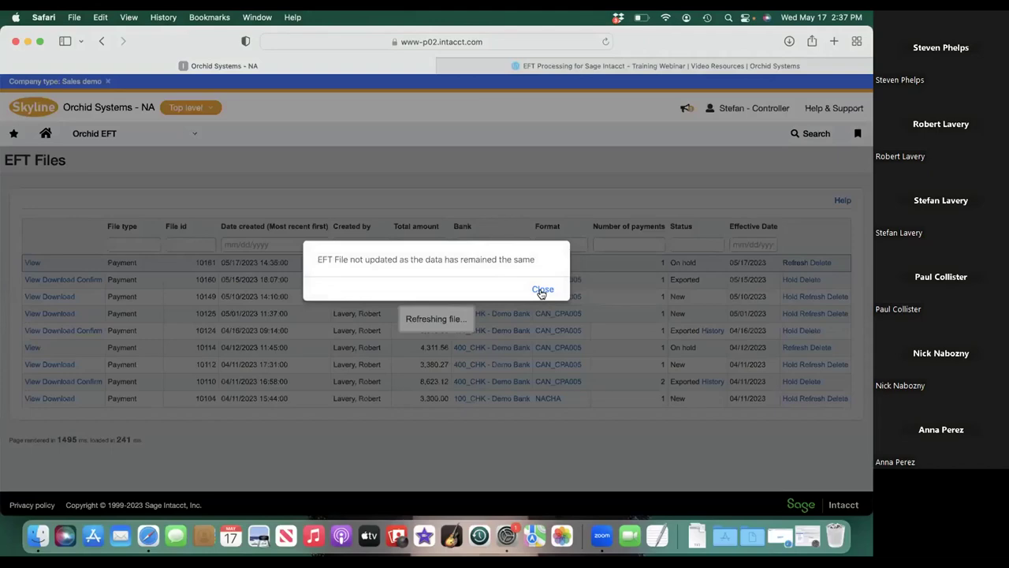
pyautogui.click(542, 290)
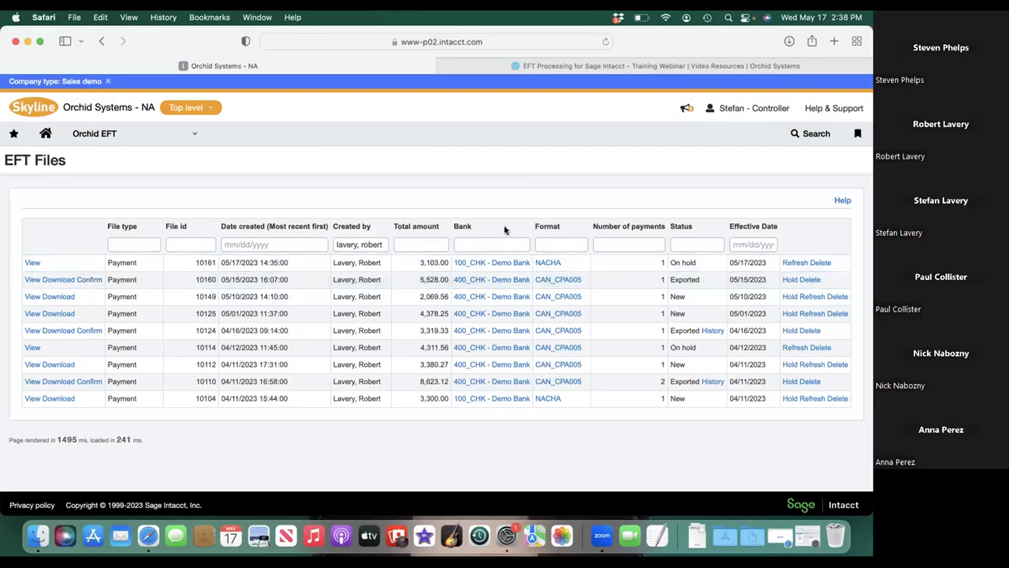
# - Show the First Release points on user definable formats and multiple formats per bank, then Future Releases
pyautogui.press('super+Tab')
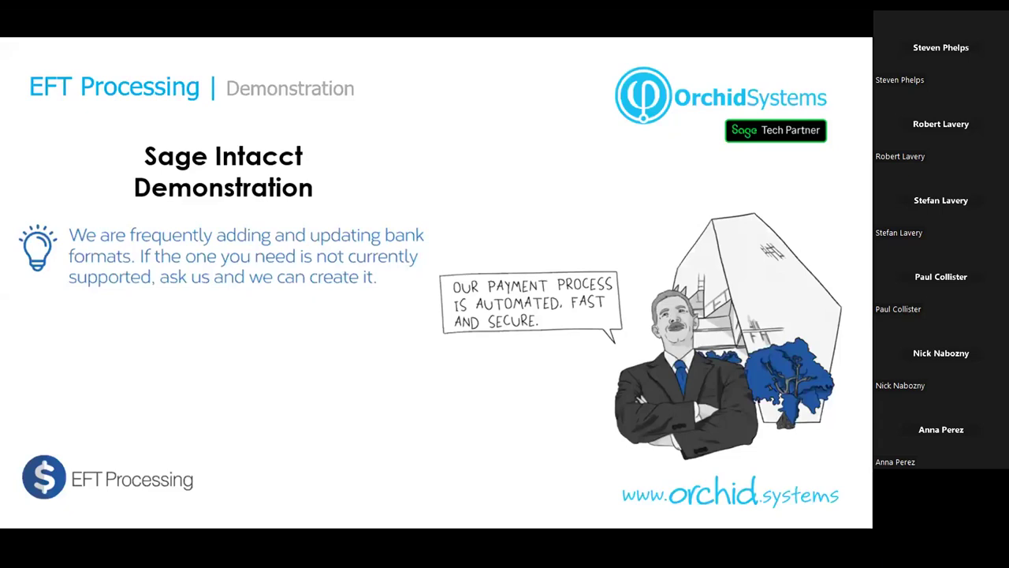
pyautogui.press('Right')
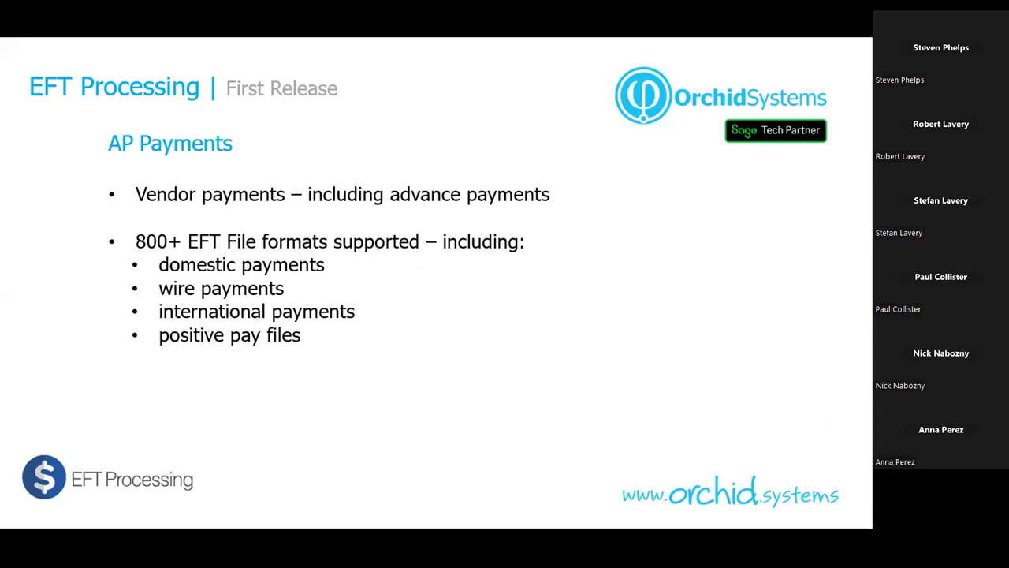
pyautogui.press('Right')
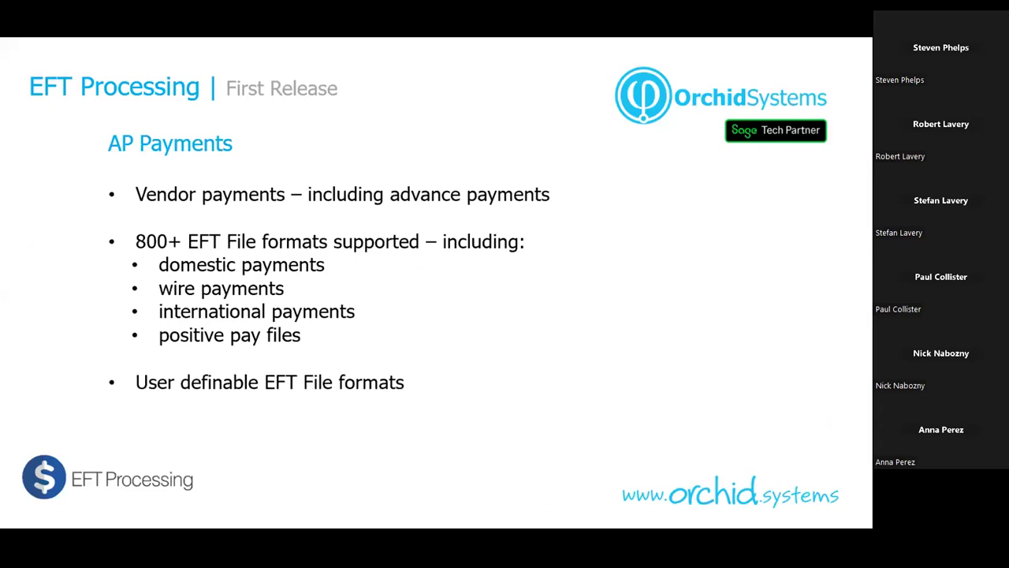
pyautogui.press('Right')
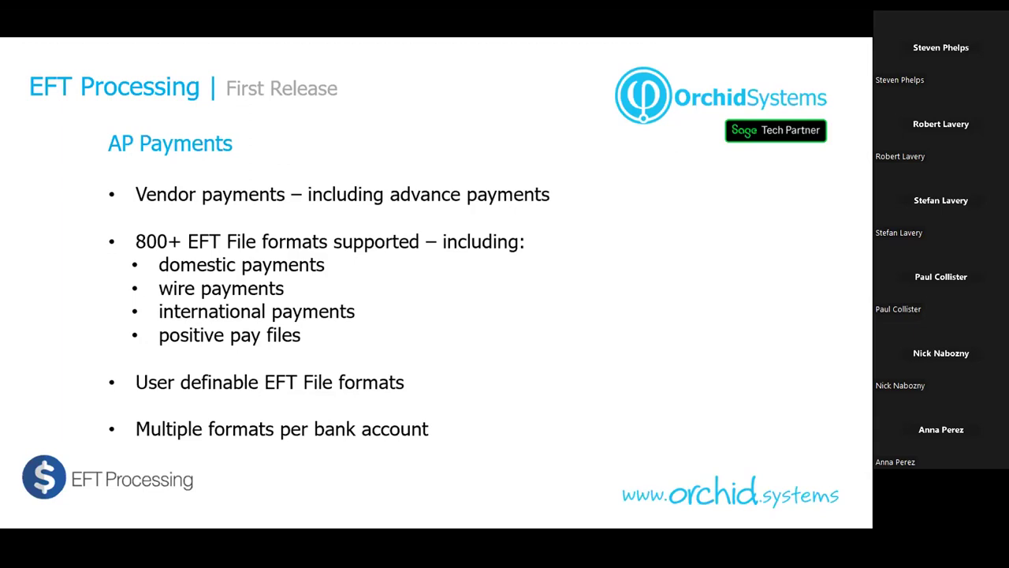
pyautogui.press('Right')
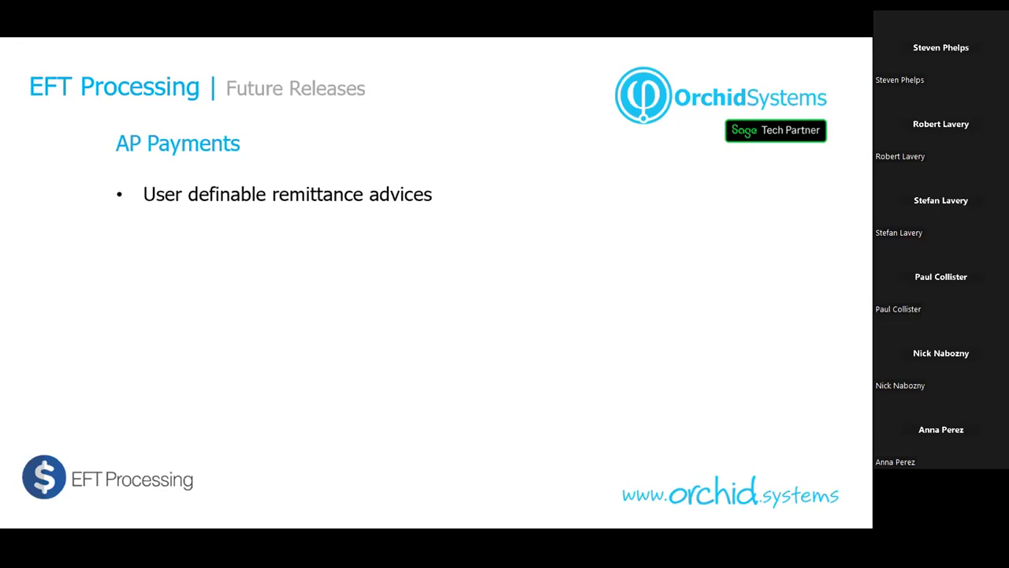
# - Reveal the 'Additional security features / audit reports' point on the Future Releases slide
pyautogui.press('Right')
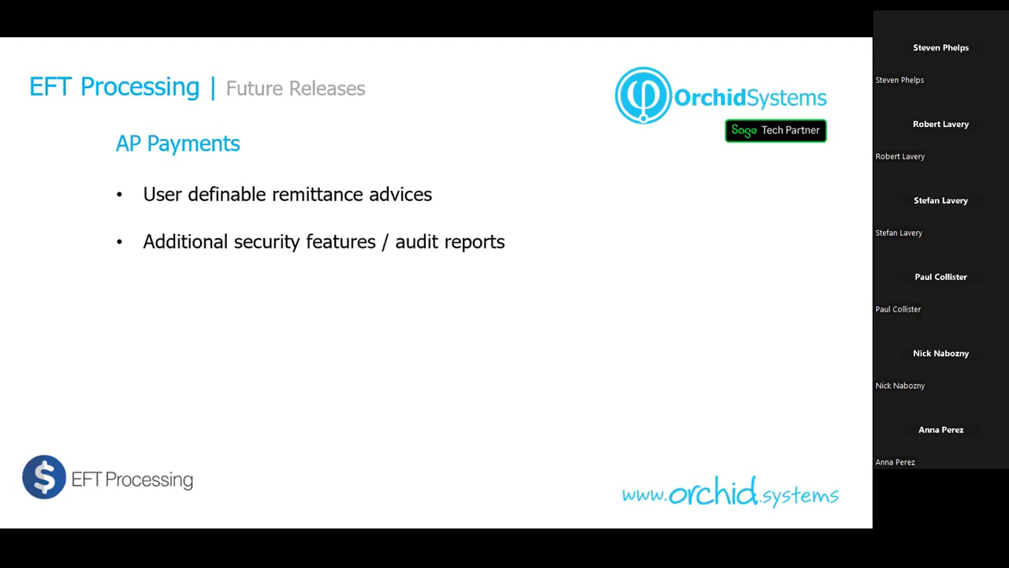